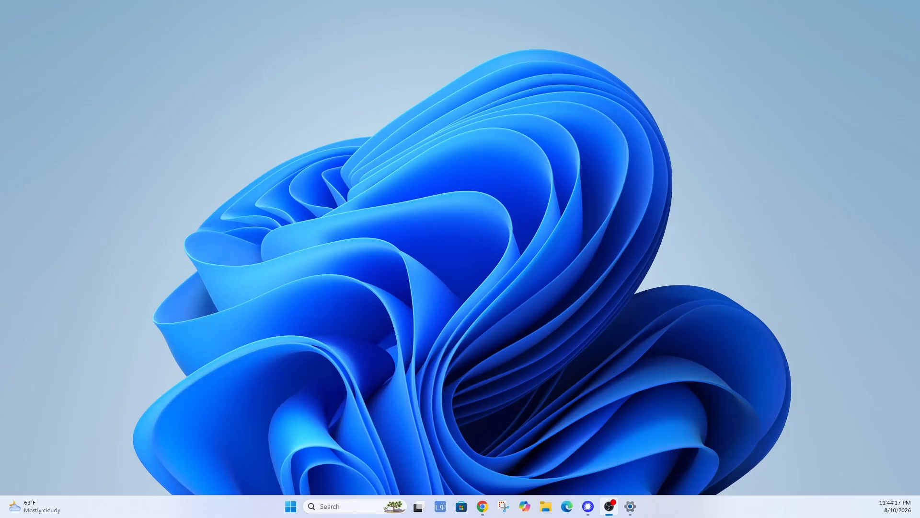
{"action": "key", "text": "alt+Tab"}
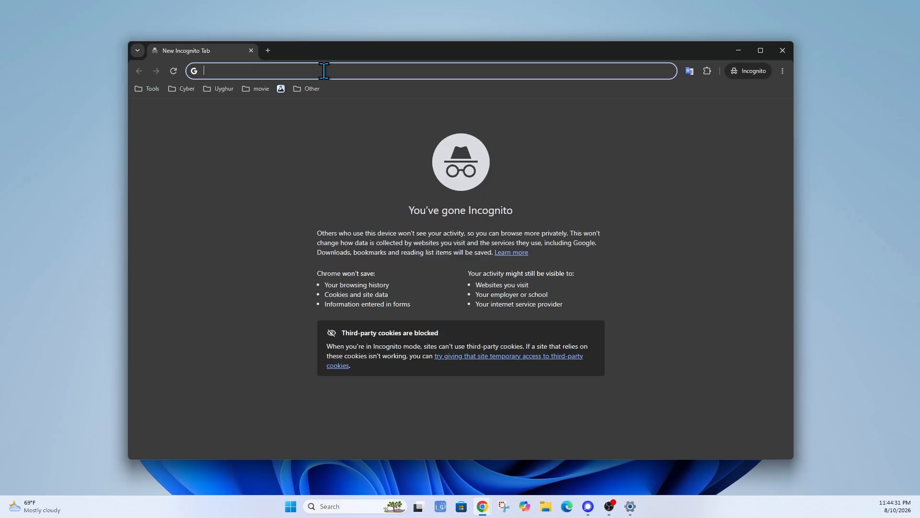
{"action": "type", "text": "www.goog"}
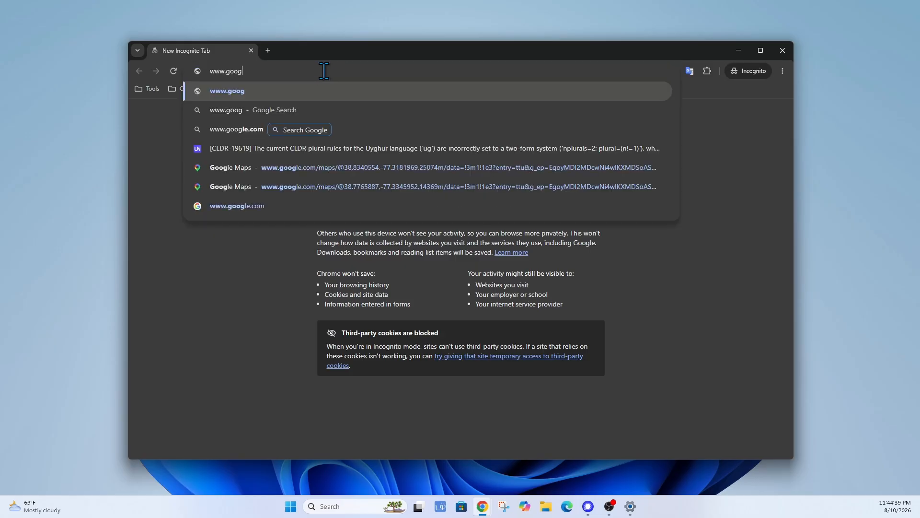
{"action": "type", "text": "le.com"}
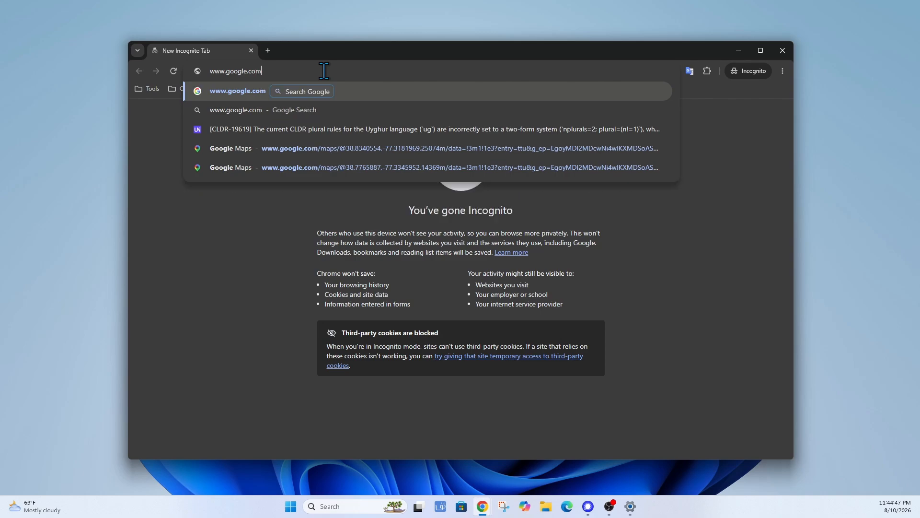
{"action": "key", "text": "Return"}
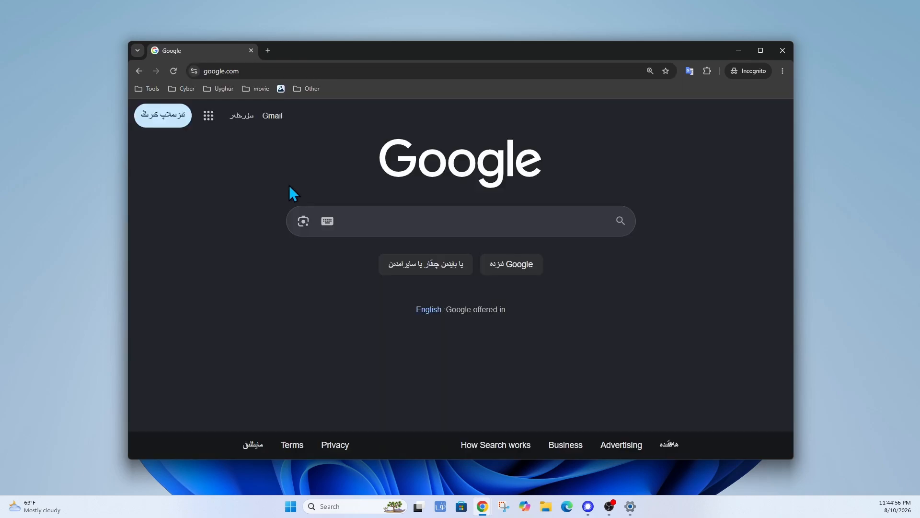
Search Google for 'linux ment' and look through the results for linuxmint.com.
{"action": "type", "text": "linux "}
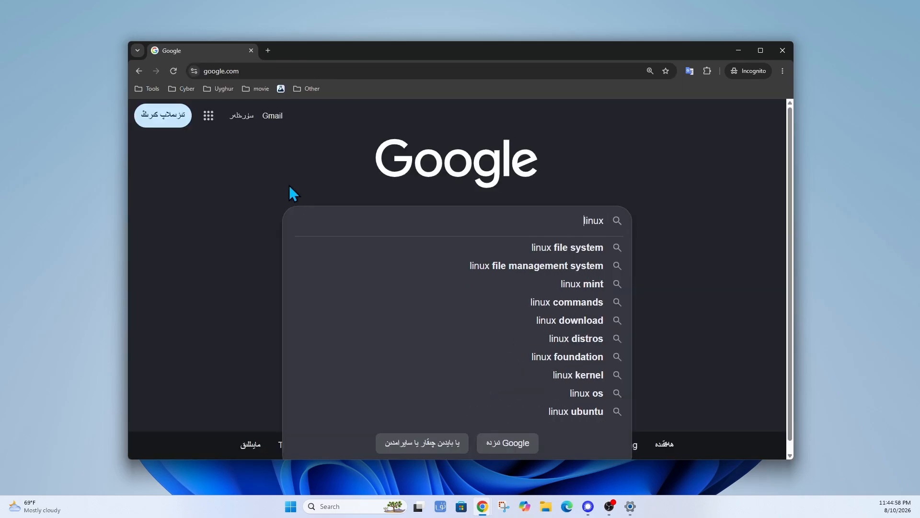
{"action": "type", "text": " ment"}
{"action": "key", "text": "Return"}
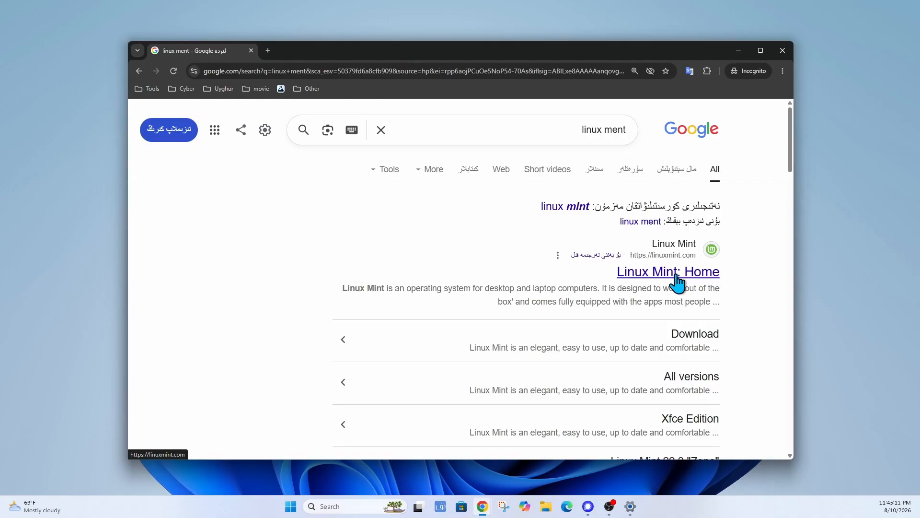
{"action": "scroll", "coordinate": [757, 276], "scroll_direction": "down", "scroll_amount": 1}
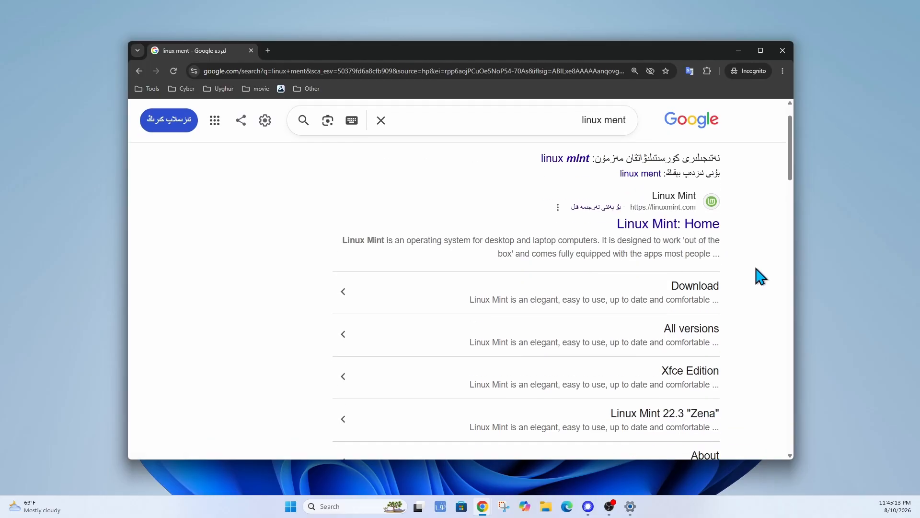
{"action": "scroll", "coordinate": [757, 276], "scroll_direction": "down", "scroll_amount": 3}
{"action": "scroll", "coordinate": [755, 270], "scroll_direction": "up", "scroll_amount": 2}
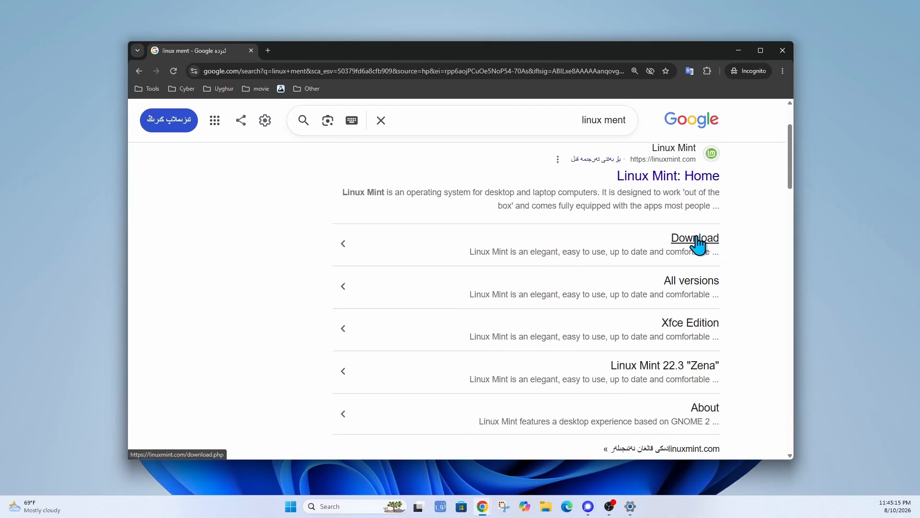
Open the 'Linux Mint: Home' result and reveal the site's Download menu.
{"action": "left_click", "coordinate": [675, 181]}
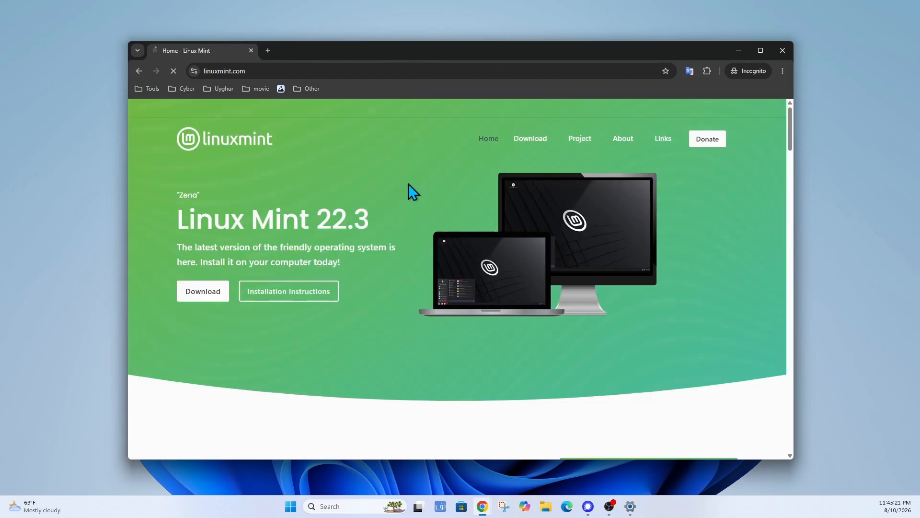
{"action": "mouse_move", "coordinate": [531, 139]}
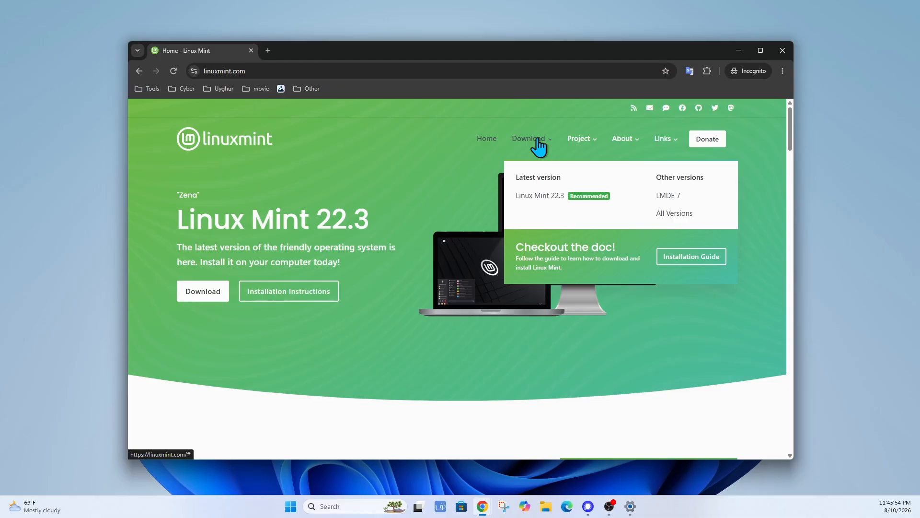
{"action": "left_click", "coordinate": [674, 215]}
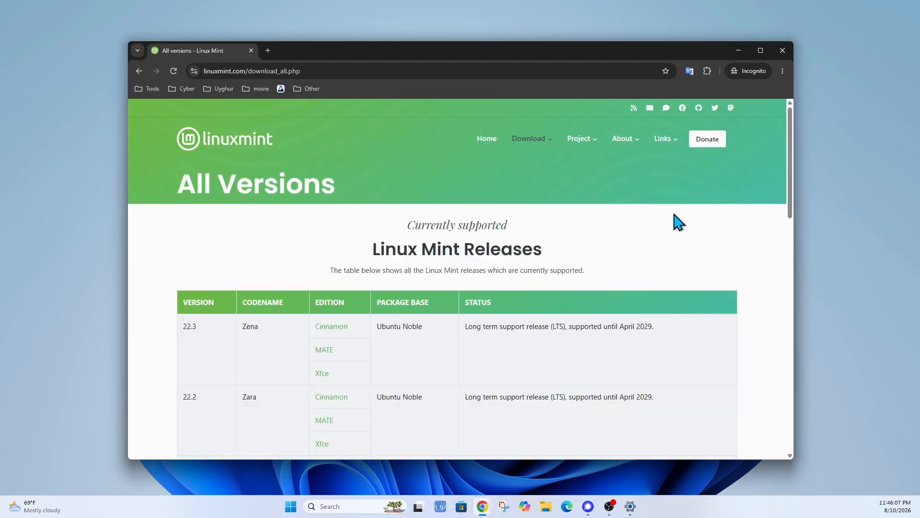
{"action": "scroll", "coordinate": [640, 226], "scroll_direction": "down", "scroll_amount": 1}
{"action": "scroll", "coordinate": [640, 226], "scroll_direction": "down", "scroll_amount": 4}
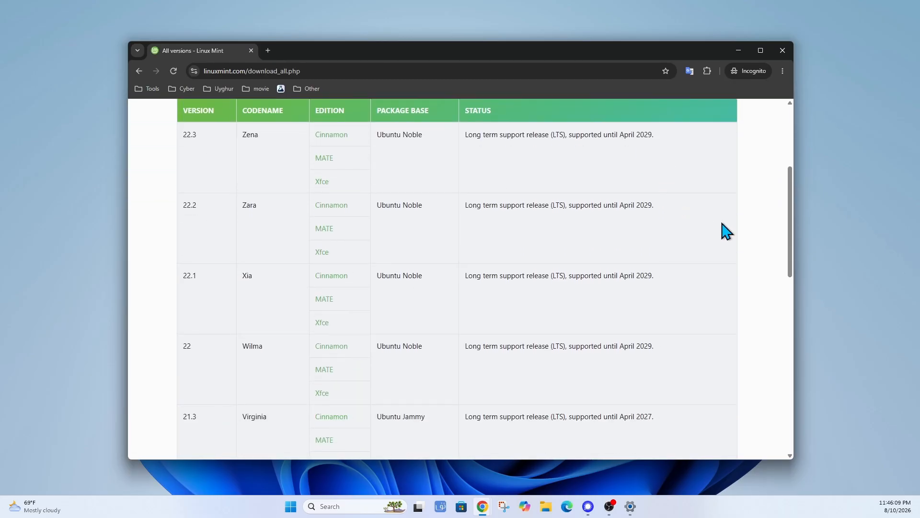
{"action": "scroll", "coordinate": [715, 226], "scroll_direction": "up", "scroll_amount": 2}
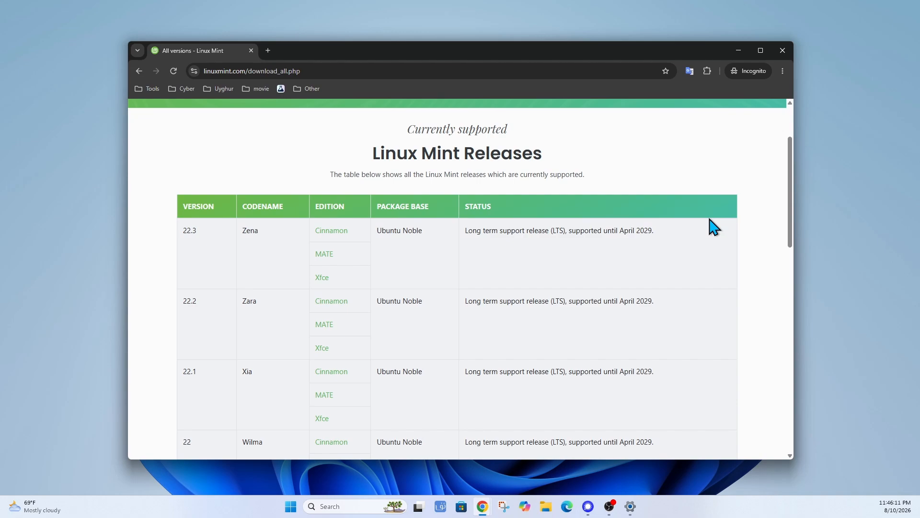
{"action": "scroll", "coordinate": [714, 227], "scroll_direction": "down", "scroll_amount": 1}
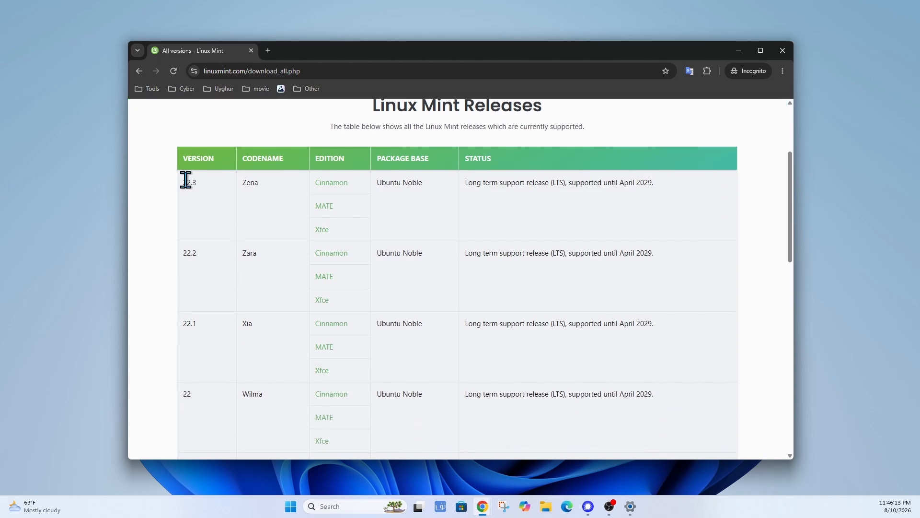
{"action": "left_click_drag", "start_coordinate": [197, 253], "coordinate": [182, 256]}
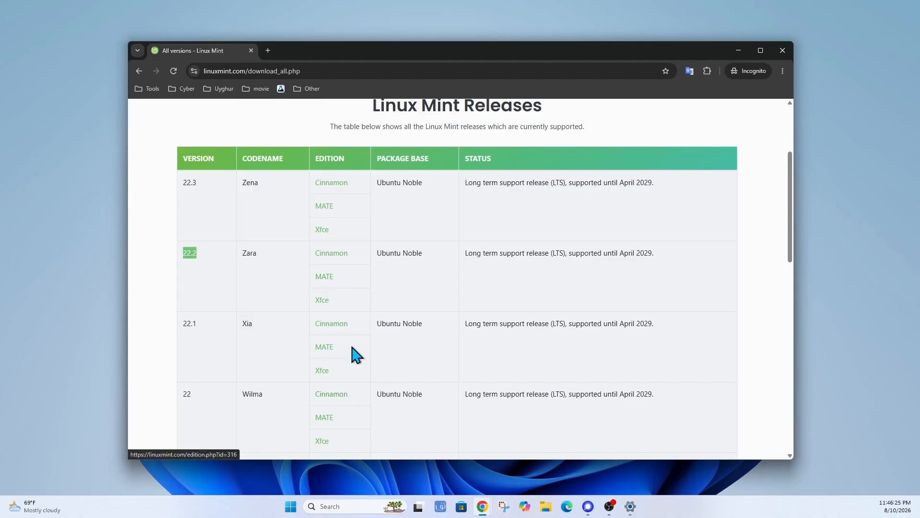
{"action": "scroll", "coordinate": [361, 285], "scroll_direction": "down", "scroll_amount": 1}
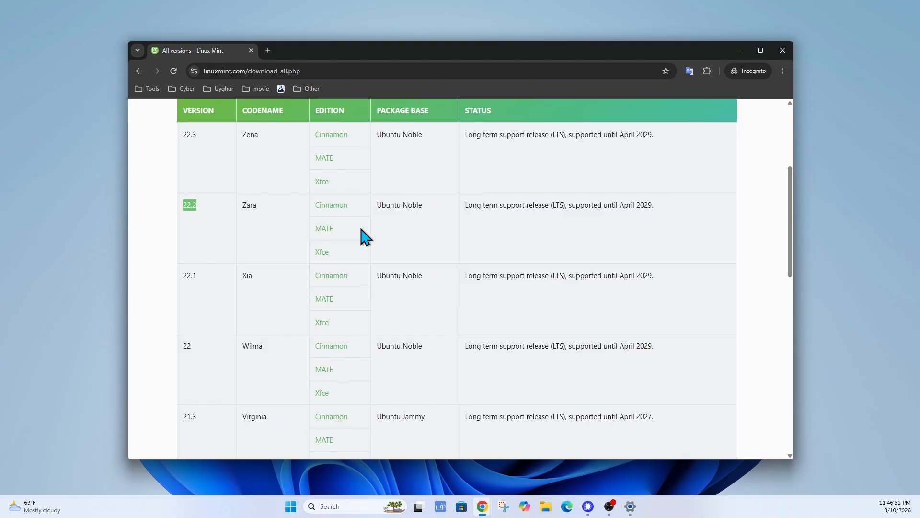
{"action": "scroll", "coordinate": [362, 233], "scroll_direction": "up", "scroll_amount": 4}
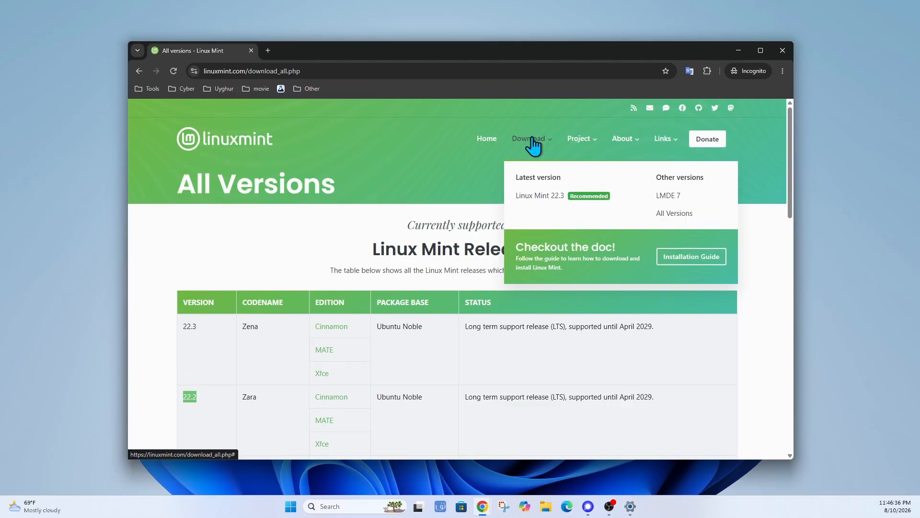
{"action": "left_click", "coordinate": [484, 139]}
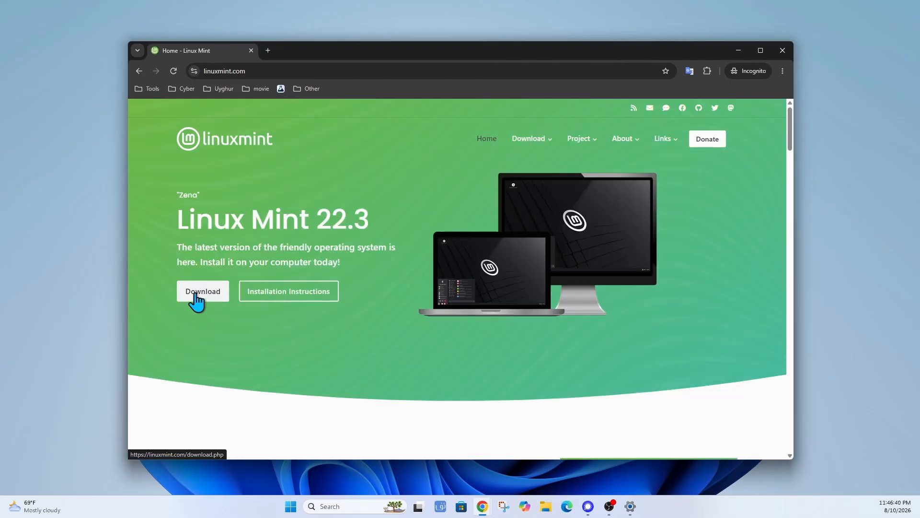
Open the Linux Mint 22.3 download page and scroll through the editions.
{"action": "left_click", "coordinate": [196, 293]}
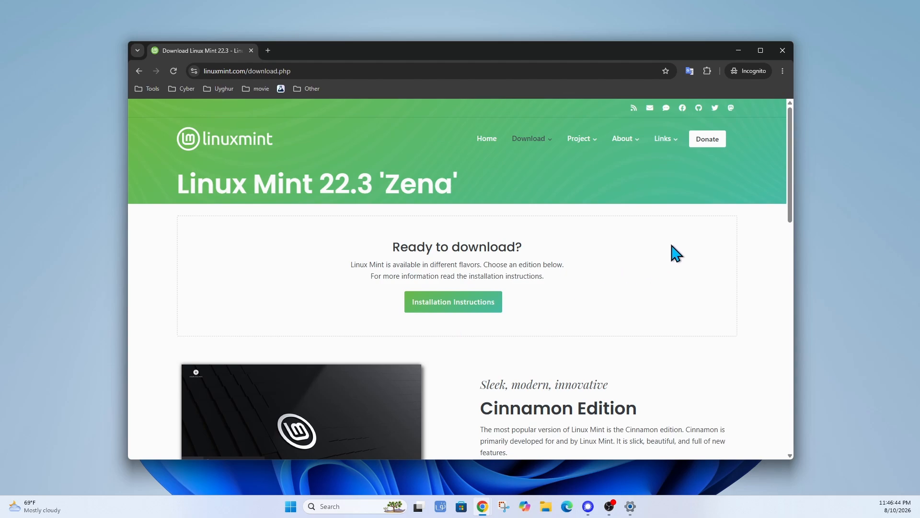
{"action": "scroll", "coordinate": [680, 250], "scroll_direction": "down", "scroll_amount": 4}
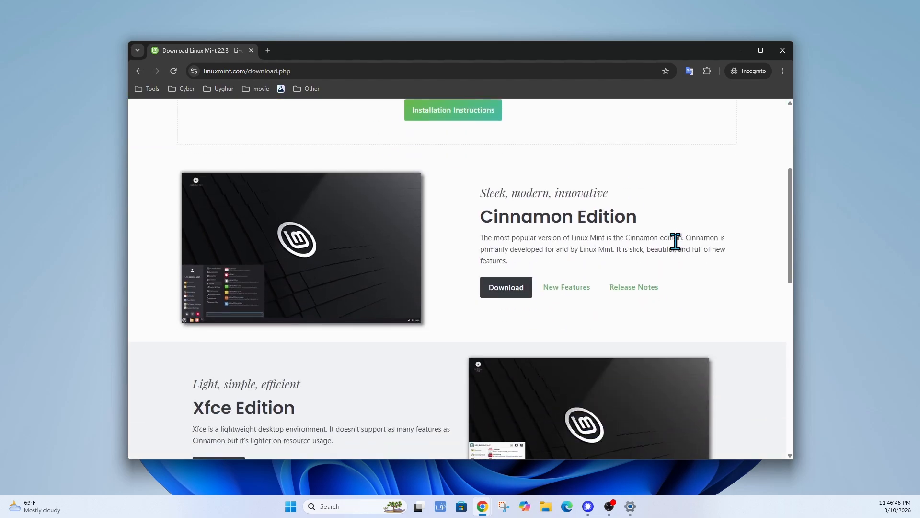
{"action": "scroll", "coordinate": [708, 241], "scroll_direction": "down", "scroll_amount": 2}
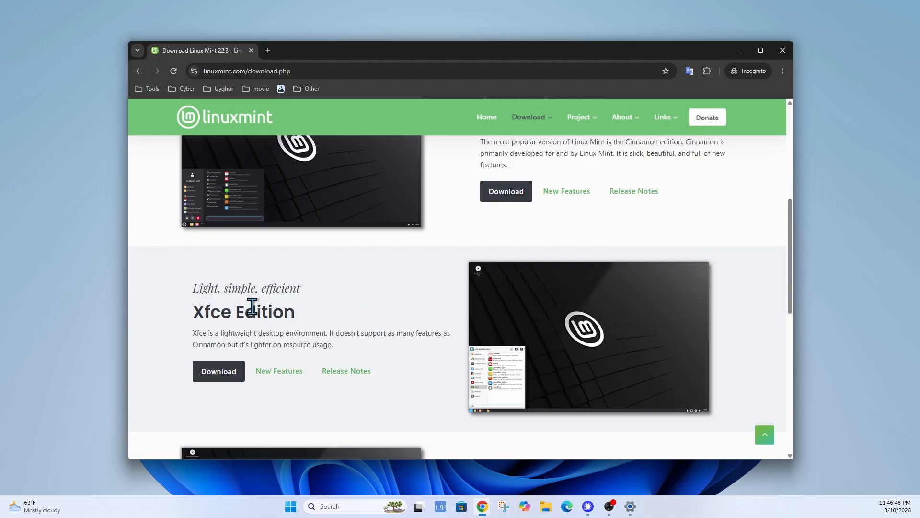
{"action": "scroll", "coordinate": [353, 318], "scroll_direction": "up", "scroll_amount": 3}
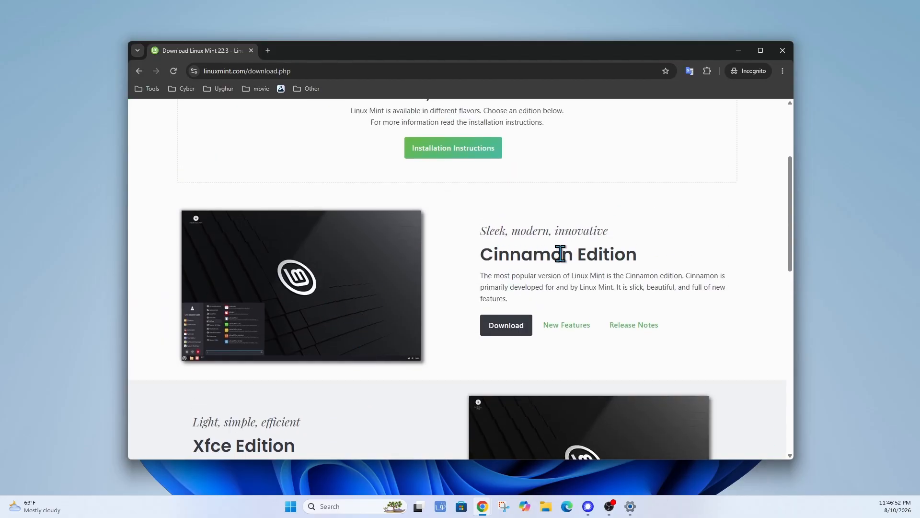
{"action": "scroll", "coordinate": [346, 337], "scroll_direction": "down", "scroll_amount": 3}
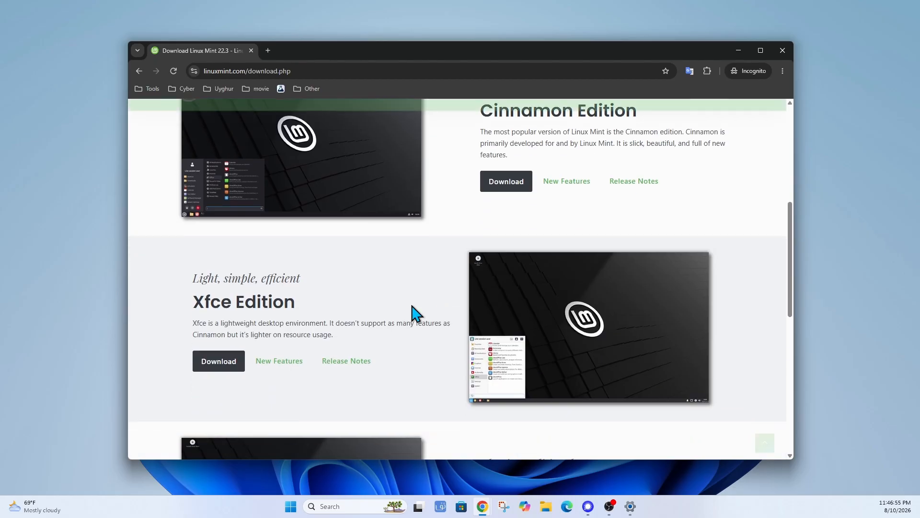
{"action": "left_click_drag", "start_coordinate": [192, 300], "coordinate": [232, 302]}
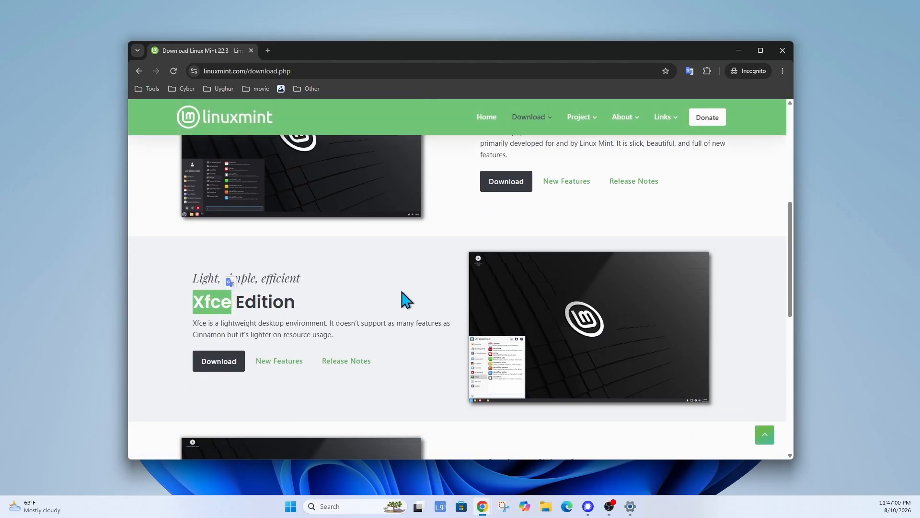
{"action": "scroll", "coordinate": [408, 294], "scroll_direction": "up", "scroll_amount": 3}
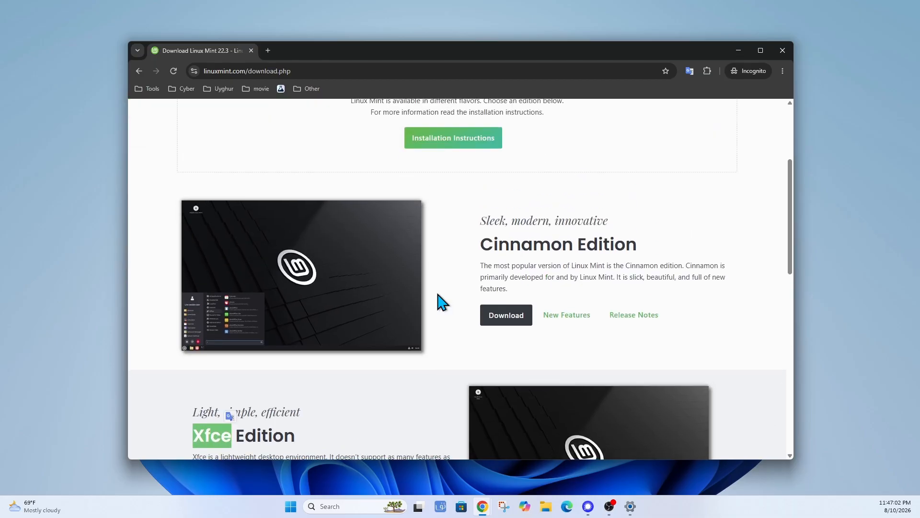
{"action": "scroll", "coordinate": [444, 302], "scroll_direction": "down", "scroll_amount": 7}
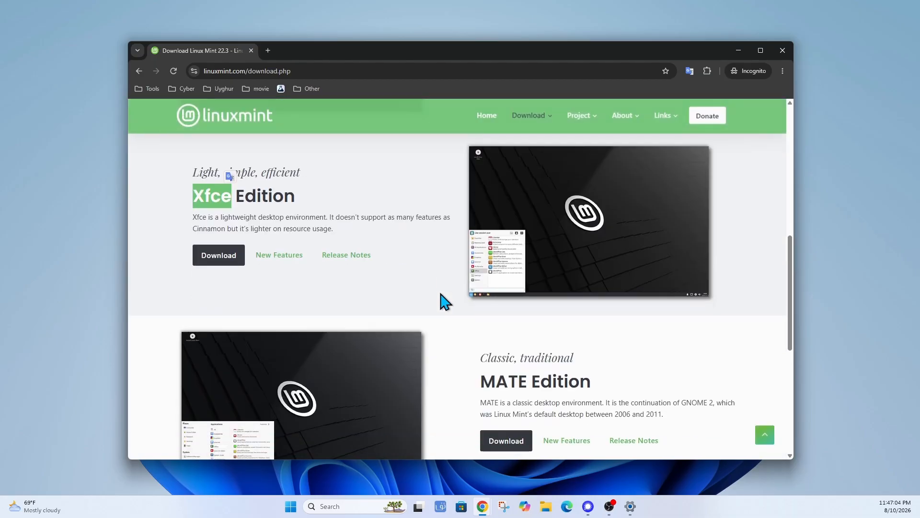
{"action": "scroll", "coordinate": [448, 307], "scroll_direction": "down", "scroll_amount": 4}
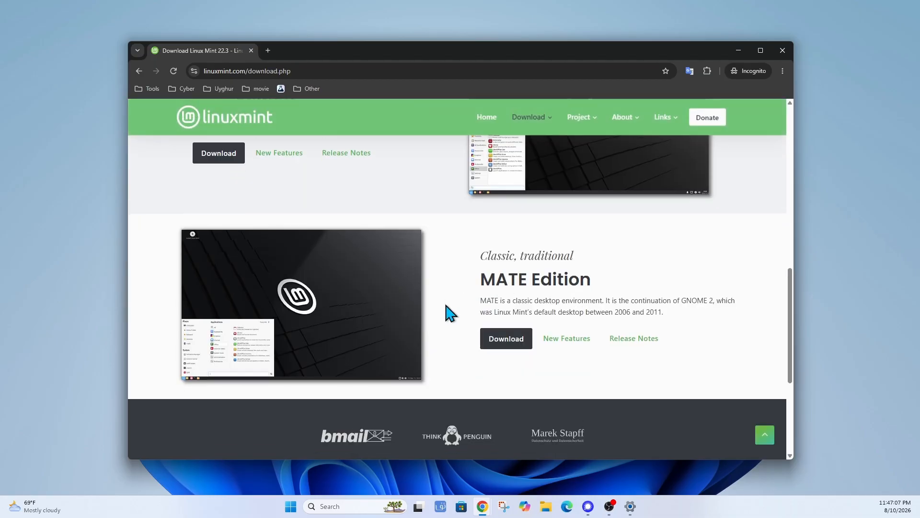
{"action": "scroll", "coordinate": [448, 307], "scroll_direction": "up", "scroll_amount": 14}
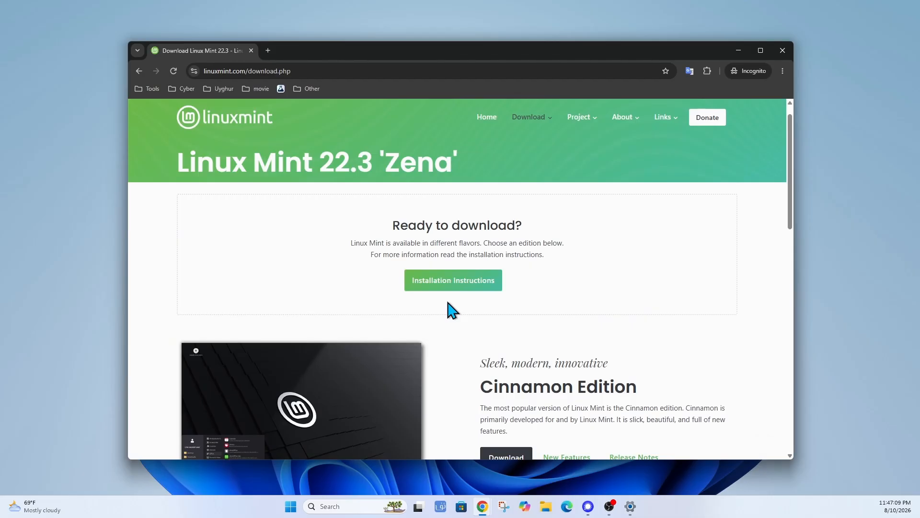
{"action": "scroll", "coordinate": [453, 331], "scroll_direction": "down", "scroll_amount": 2}
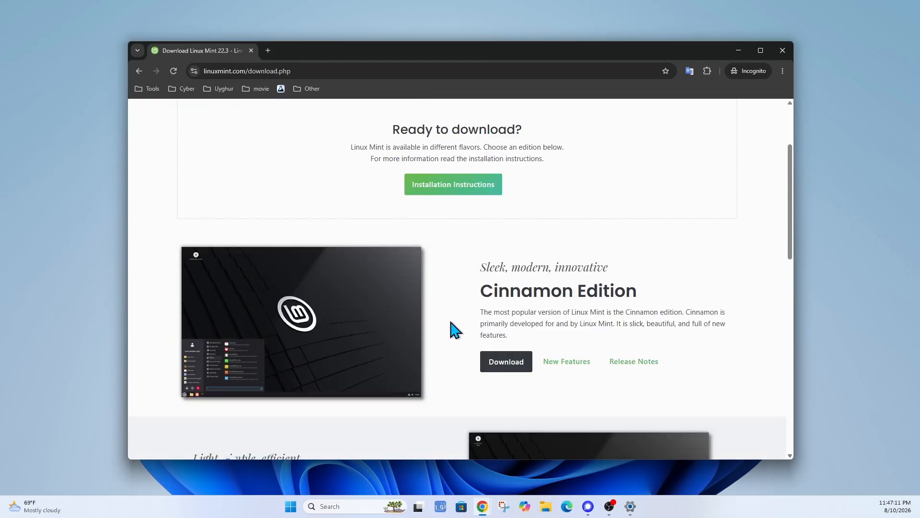
Open the Linux Mint 22.3 Cinnamon Edition download page.
{"action": "scroll", "coordinate": [457, 299], "scroll_direction": "up", "scroll_amount": 2}
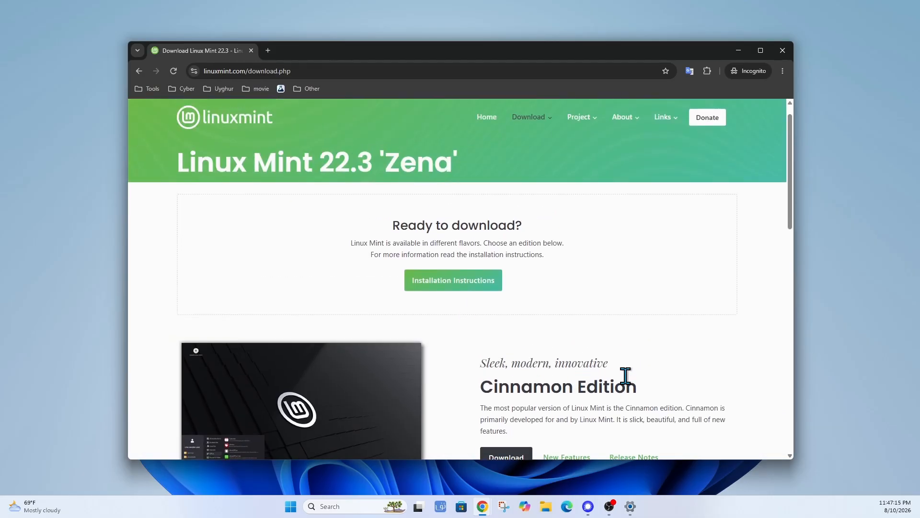
{"action": "scroll", "coordinate": [514, 384], "scroll_direction": "down", "scroll_amount": 3}
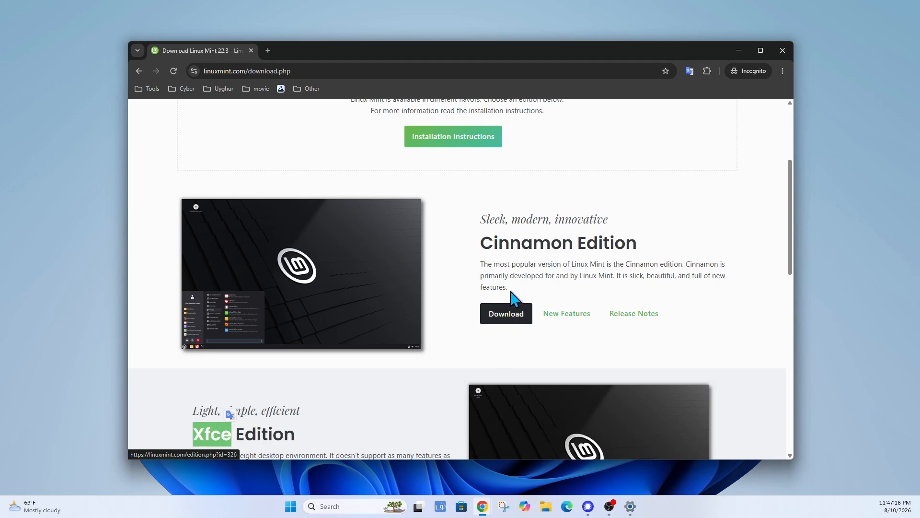
{"action": "scroll", "coordinate": [446, 278], "scroll_direction": "down", "scroll_amount": 2}
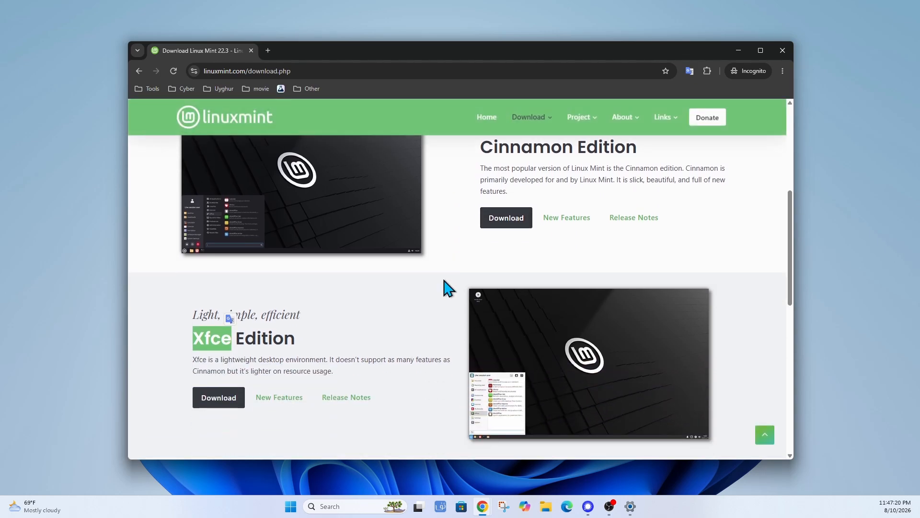
{"action": "scroll", "coordinate": [444, 285], "scroll_direction": "up", "scroll_amount": 2}
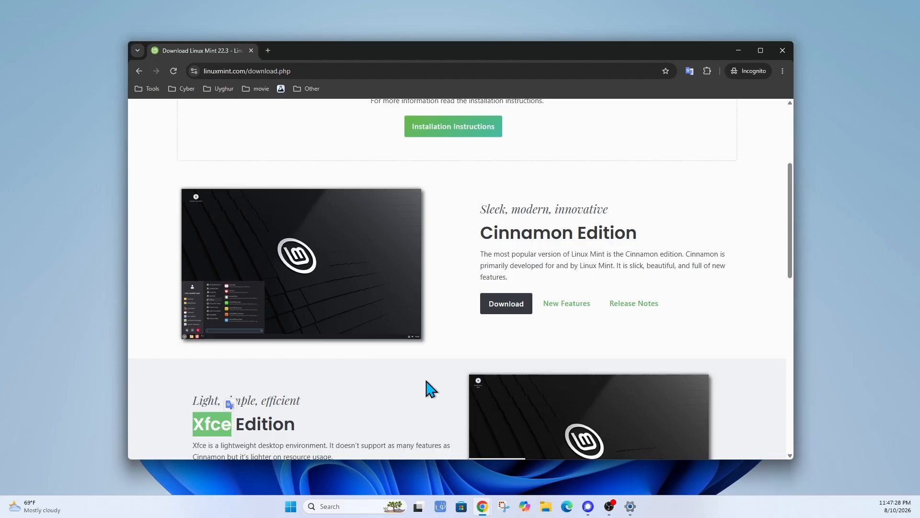
{"action": "scroll", "coordinate": [467, 306], "scroll_direction": "down", "scroll_amount": 3}
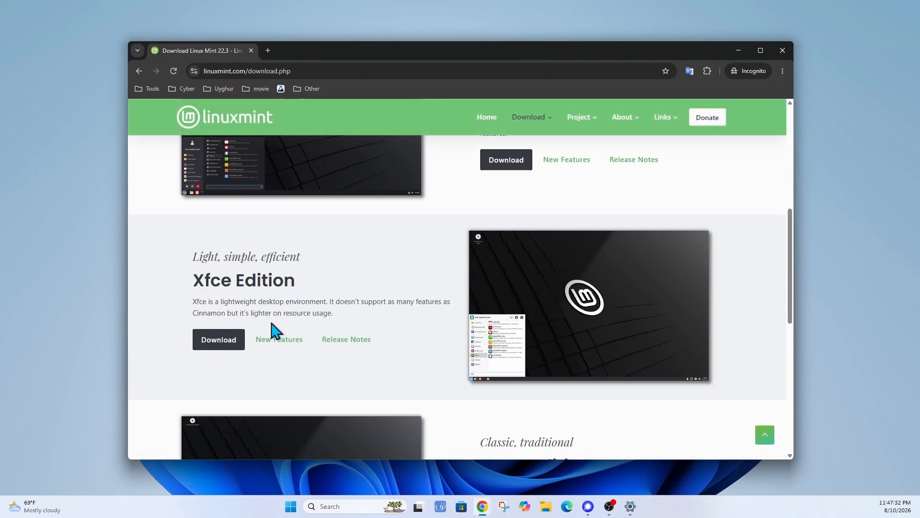
{"action": "scroll", "coordinate": [446, 287], "scroll_direction": "up", "scroll_amount": 1}
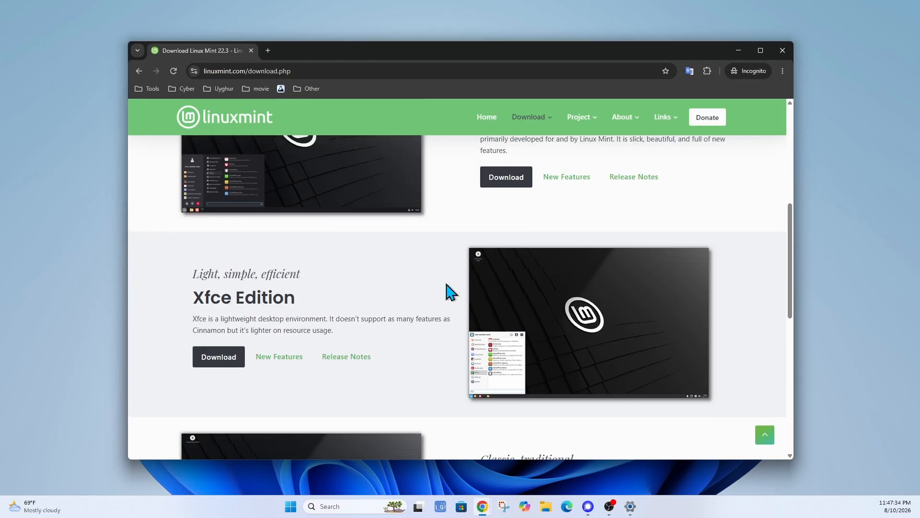
{"action": "scroll", "coordinate": [451, 291], "scroll_direction": "up", "scroll_amount": 3}
{"action": "scroll", "coordinate": [453, 293], "scroll_direction": "down", "scroll_amount": 4}
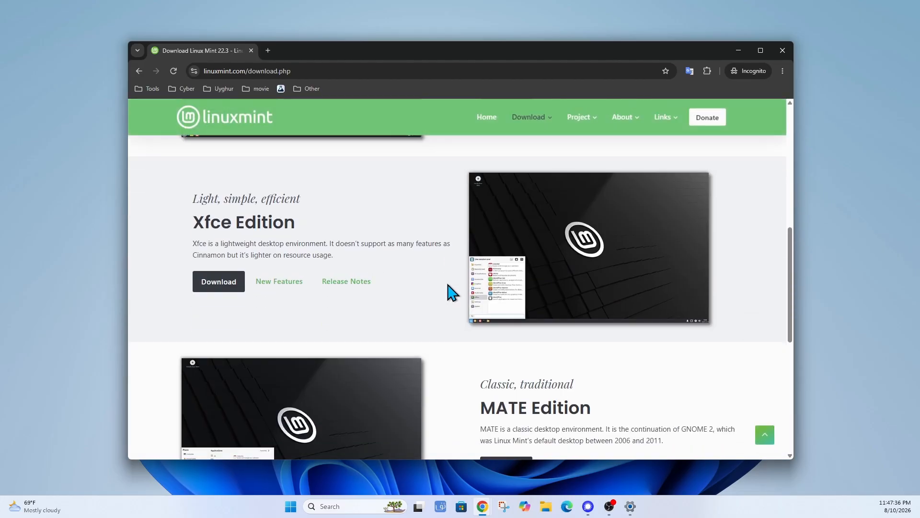
{"action": "scroll", "coordinate": [455, 297], "scroll_direction": "down", "scroll_amount": 2}
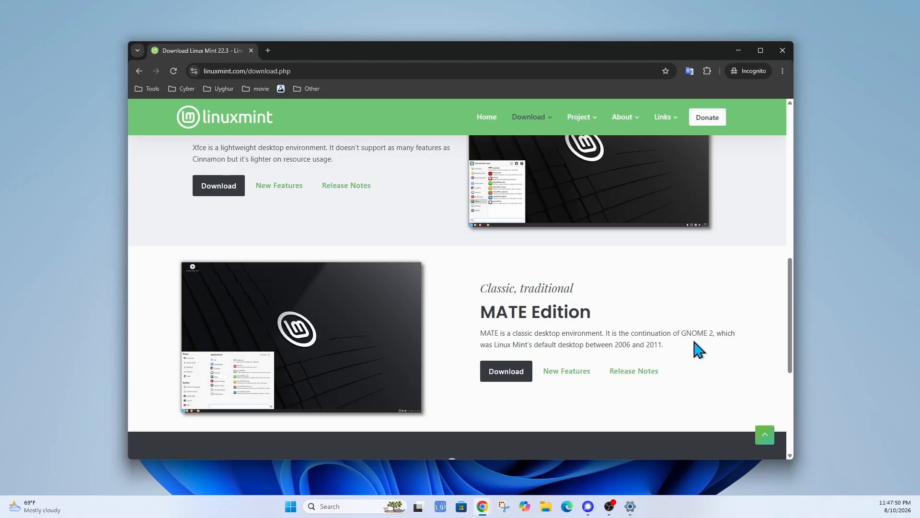
{"action": "scroll", "coordinate": [214, 294], "scroll_direction": "up", "scroll_amount": 3}
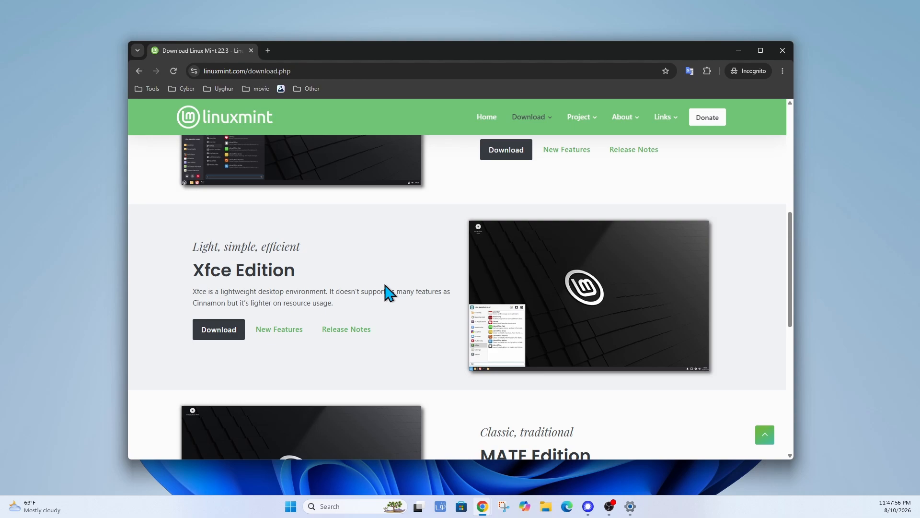
{"action": "scroll", "coordinate": [389, 291], "scroll_direction": "up", "scroll_amount": 3}
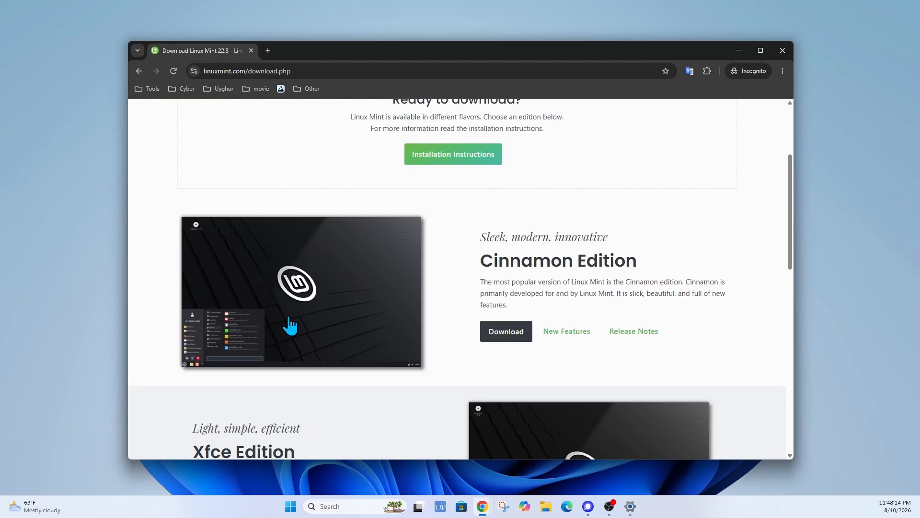
{"action": "left_click", "coordinate": [512, 343]}
{"action": "scroll", "coordinate": [390, 145], "scroll_direction": "down", "scroll_amount": 2}
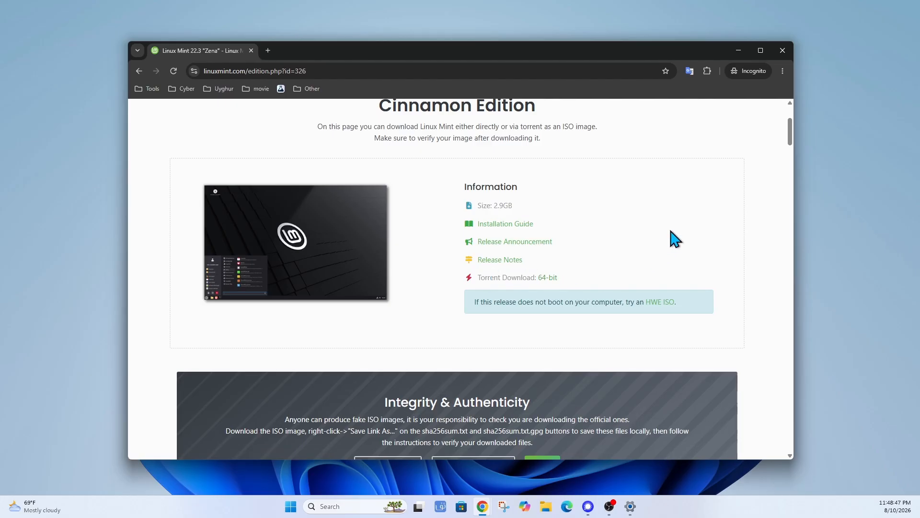
Scroll the Cinnamon Edition page down to the Download mirrors table.
{"action": "scroll", "coordinate": [672, 237], "scroll_direction": "up", "scroll_amount": 1}
{"action": "scroll", "coordinate": [657, 232], "scroll_direction": "up", "scroll_amount": 1}
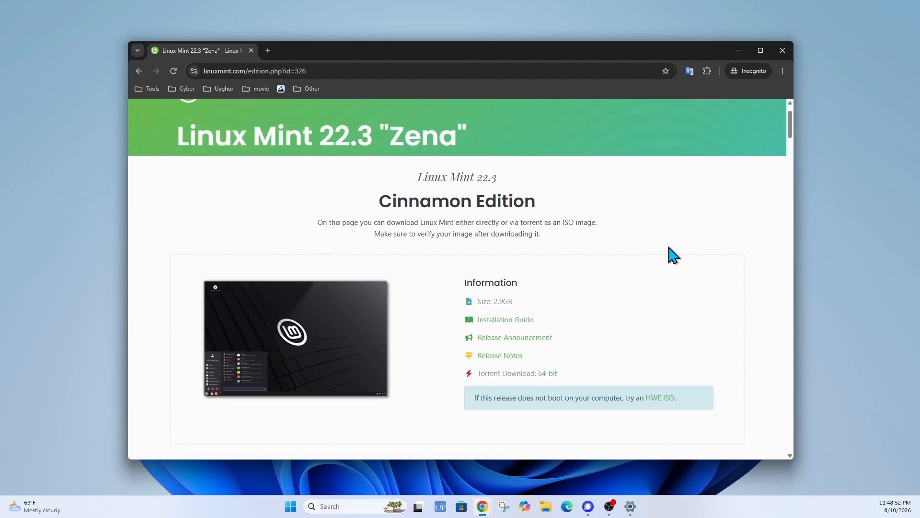
{"action": "scroll", "coordinate": [691, 230], "scroll_direction": "down", "scroll_amount": 2}
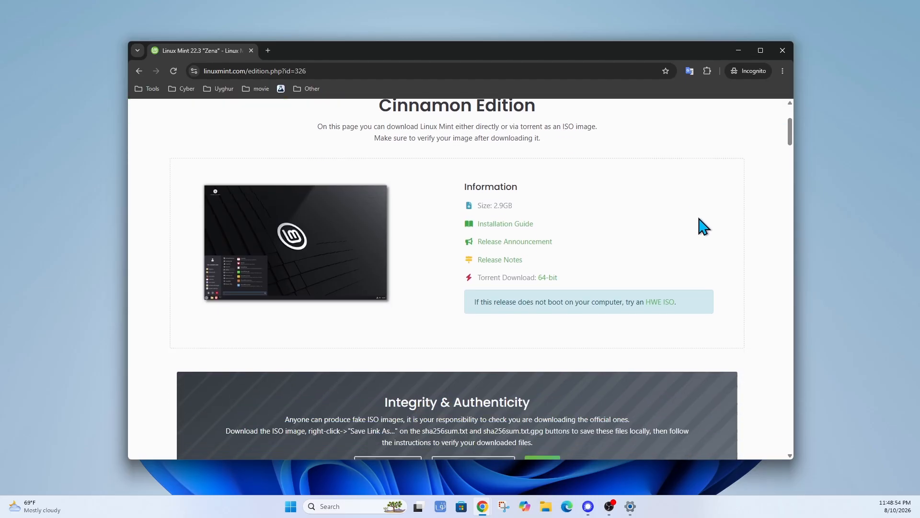
{"action": "scroll", "coordinate": [719, 214], "scroll_direction": "down", "scroll_amount": 2}
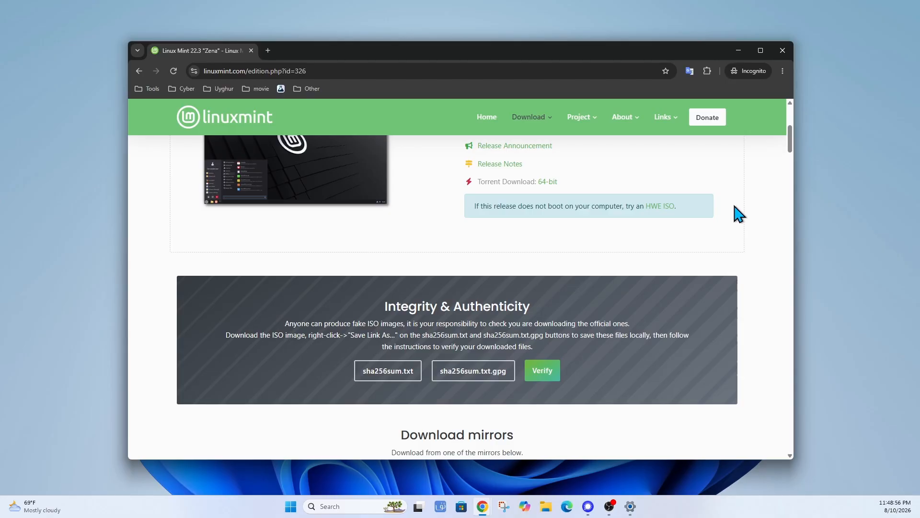
{"action": "scroll", "coordinate": [741, 217], "scroll_direction": "down", "scroll_amount": 3}
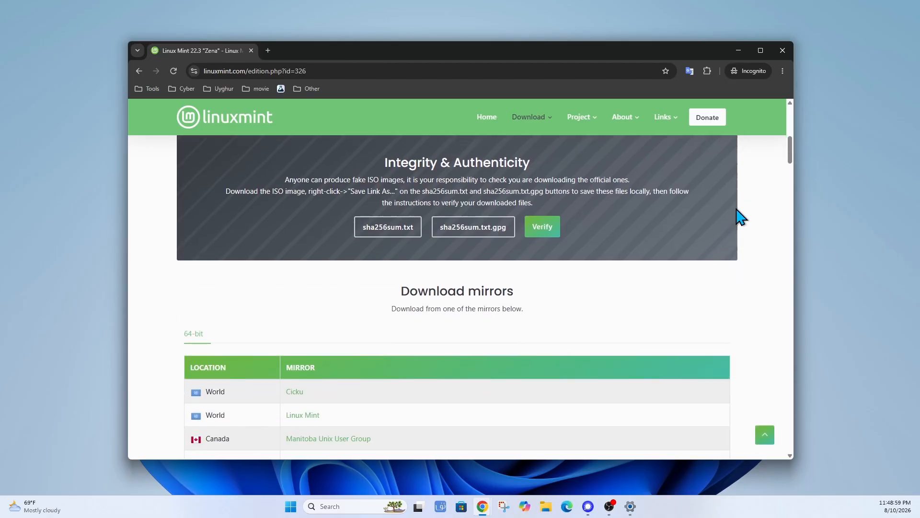
{"action": "scroll", "coordinate": [741, 217], "scroll_direction": "down", "scroll_amount": 3}
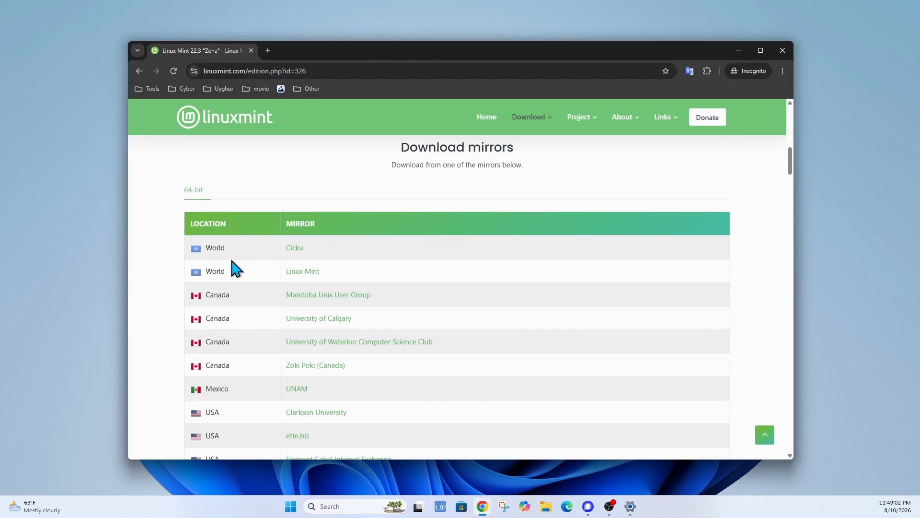
{"action": "scroll", "coordinate": [186, 175], "scroll_direction": "down", "scroll_amount": 1}
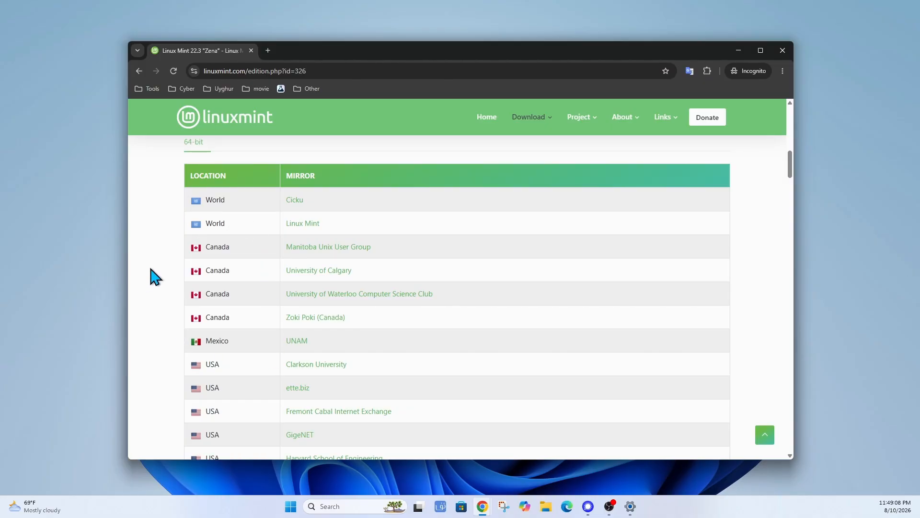
{"action": "scroll", "coordinate": [154, 269], "scroll_direction": "down", "scroll_amount": 3}
{"action": "scroll", "coordinate": [160, 274], "scroll_direction": "down", "scroll_amount": 1}
{"action": "scroll", "coordinate": [160, 274], "scroll_direction": "up", "scroll_amount": 4}
{"action": "scroll", "coordinate": [206, 336], "scroll_direction": "down", "scroll_amount": 4}
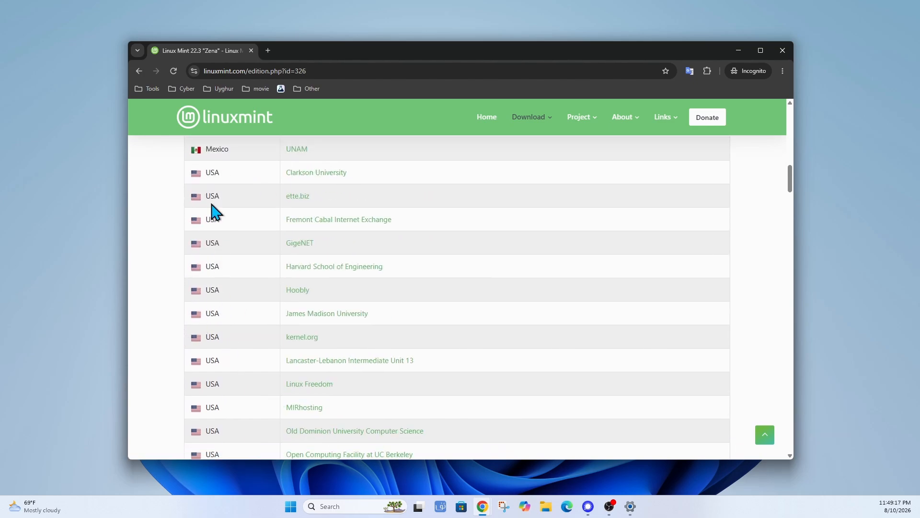
{"action": "scroll", "coordinate": [201, 369], "scroll_direction": "down", "scroll_amount": 1}
{"action": "scroll", "coordinate": [182, 377], "scroll_direction": "down", "scroll_amount": 5}
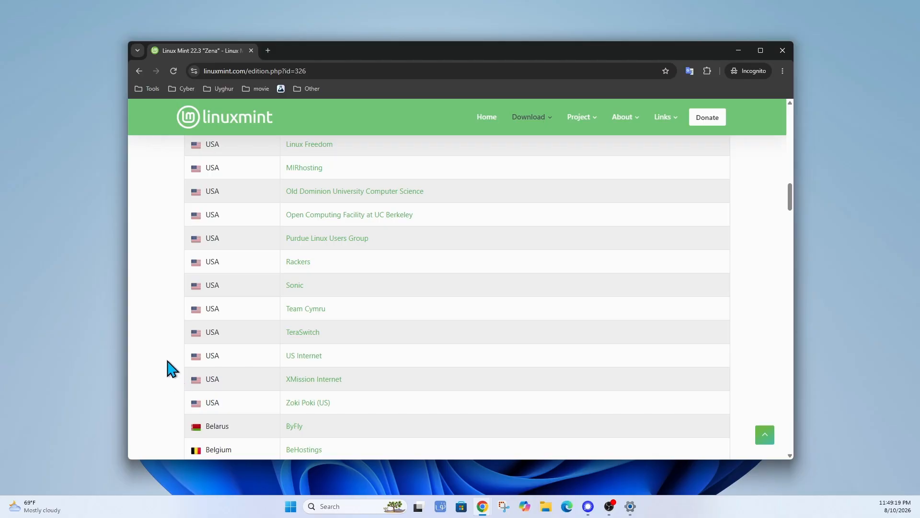
{"action": "scroll", "coordinate": [169, 370], "scroll_direction": "down", "scroll_amount": 5}
{"action": "scroll", "coordinate": [171, 370], "scroll_direction": "down", "scroll_amount": 5}
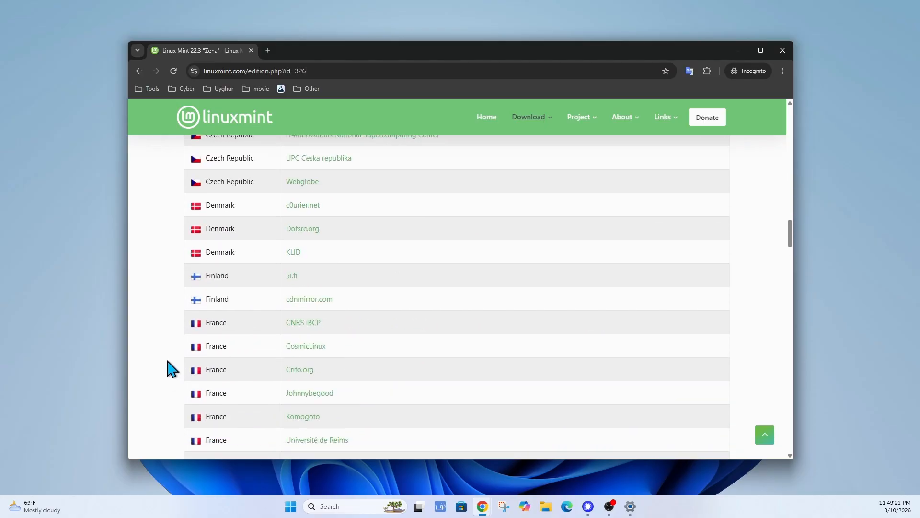
{"action": "scroll", "coordinate": [170, 364], "scroll_direction": "down", "scroll_amount": 5}
{"action": "scroll", "coordinate": [170, 364], "scroll_direction": "down", "scroll_amount": 5}
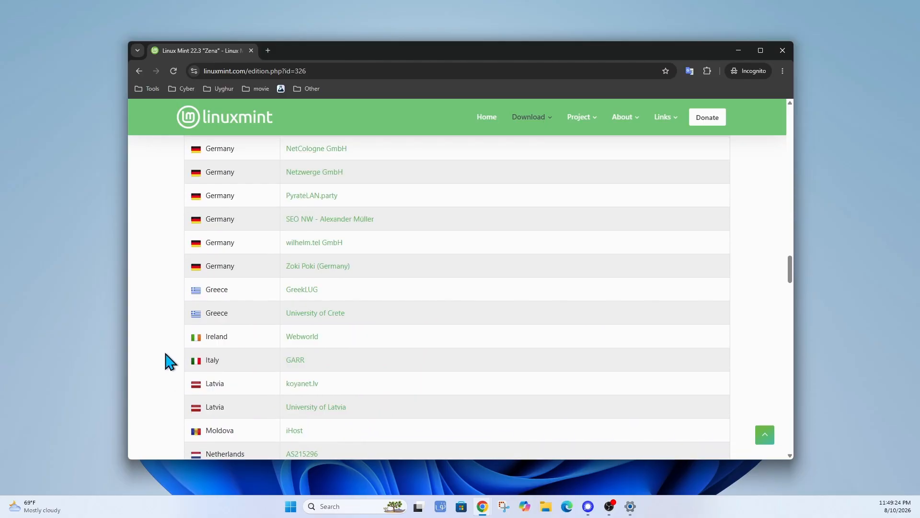
{"action": "scroll", "coordinate": [170, 363], "scroll_direction": "up", "scroll_amount": 20}
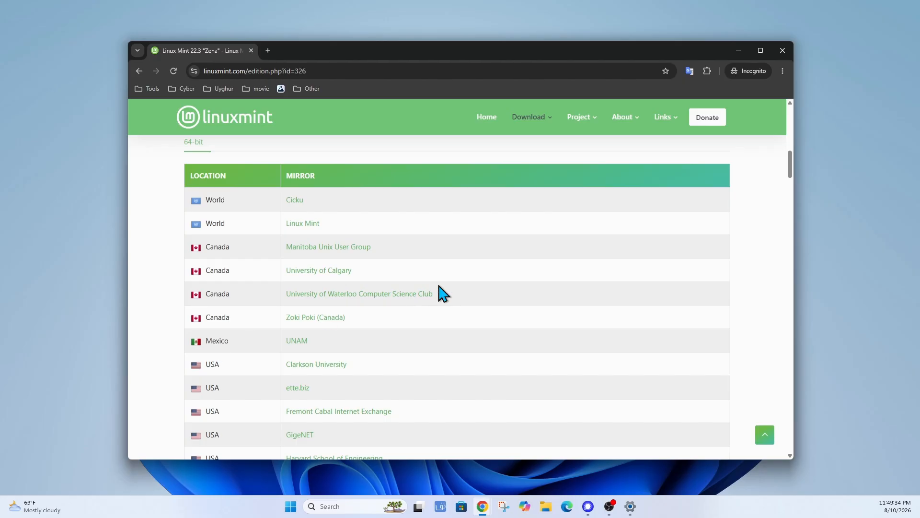
{"action": "scroll", "coordinate": [523, 269], "scroll_direction": "down", "scroll_amount": 4}
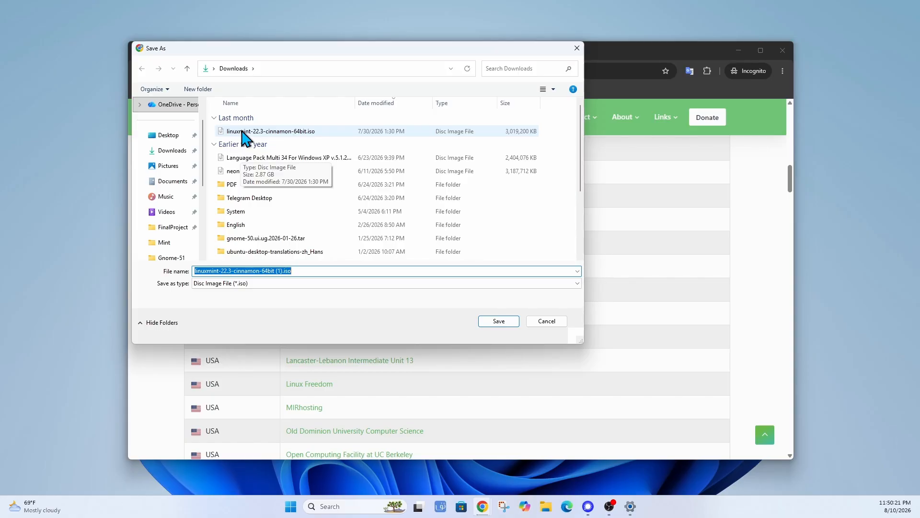
Cancel saving the duplicate Cinnamon ISO and minimize Chrome.
{"action": "left_click", "coordinate": [554, 323]}
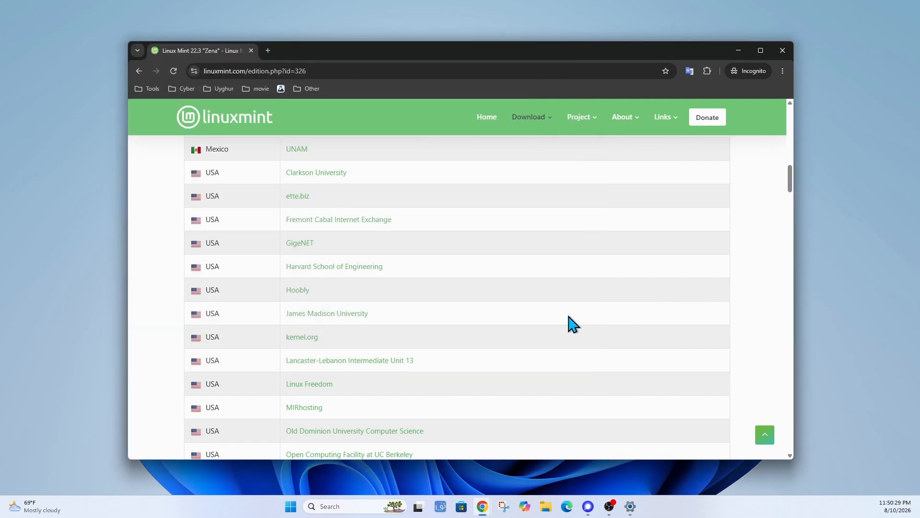
{"action": "left_click", "coordinate": [738, 49]}
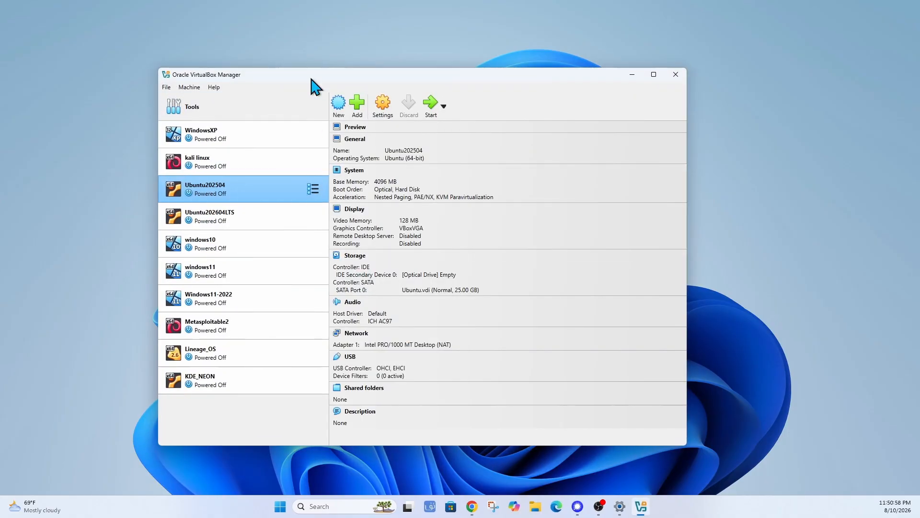
Nudge the VirtualBox Manager window up and choose Machine > New.
{"action": "left_click_drag", "start_coordinate": [310, 78], "coordinate": [311, 69]}
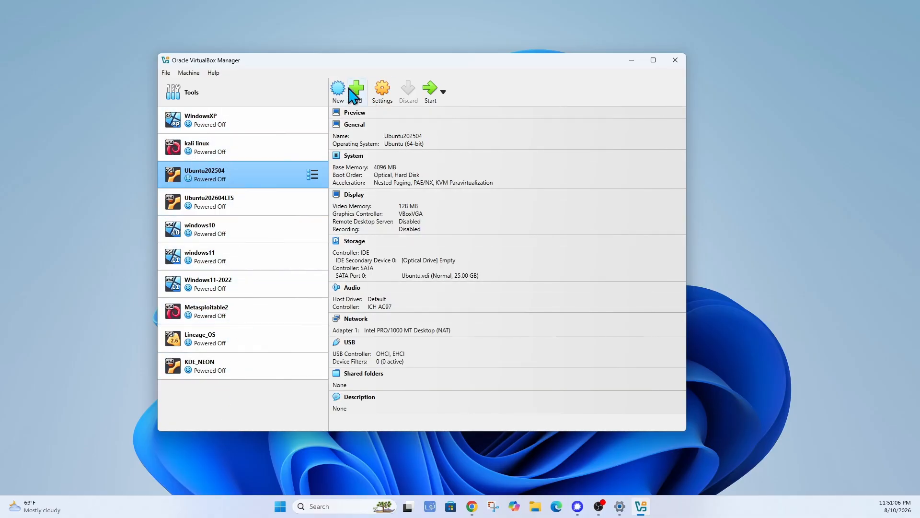
{"action": "left_click", "coordinate": [188, 73]}
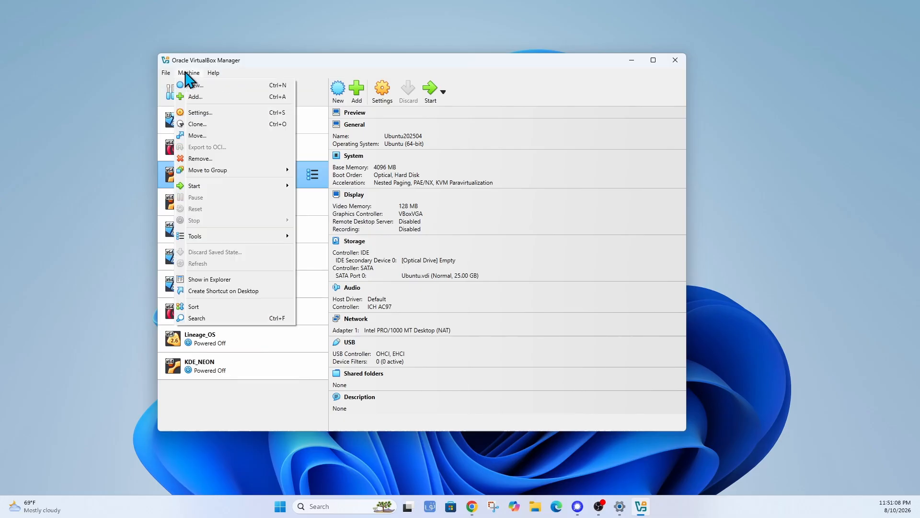
{"action": "left_click", "coordinate": [201, 86]}
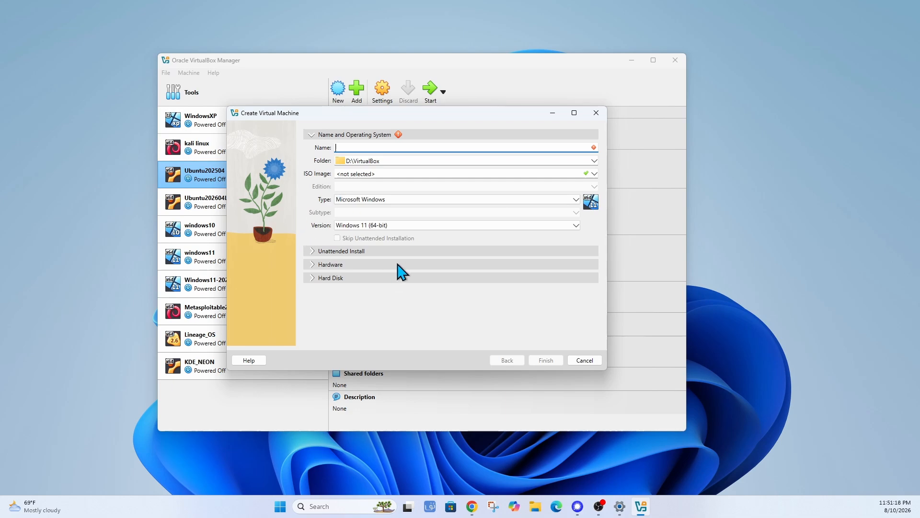
Name the new machine 'Mint' and expand the Unattended Install section.
{"action": "type", "text": "Mint"}
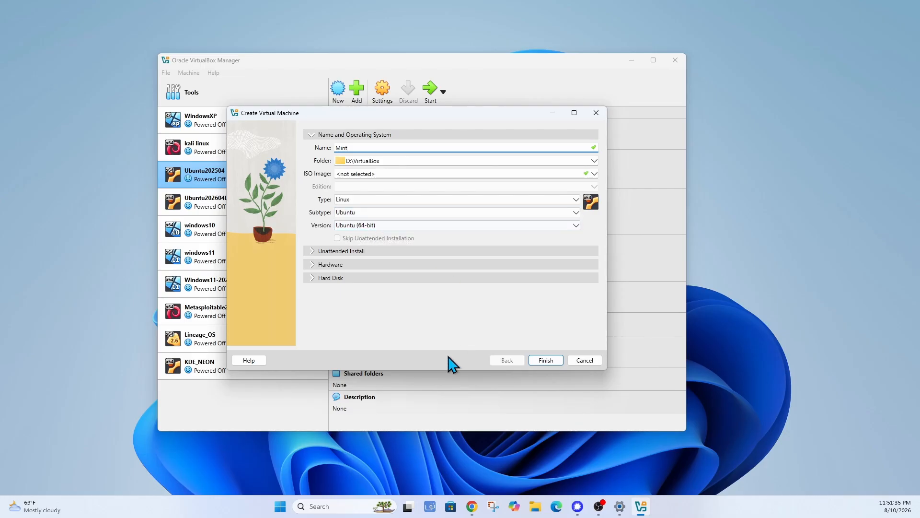
{"action": "left_click", "coordinate": [385, 251]}
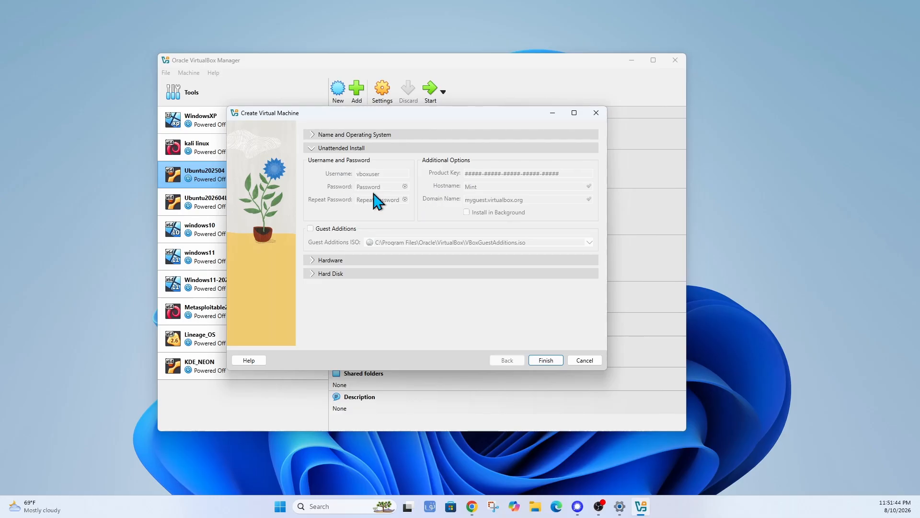
In Hardware, set Base Memory to 4096 MB and Processors to 2, then expand Hard Disk.
{"action": "left_click", "coordinate": [355, 261]}
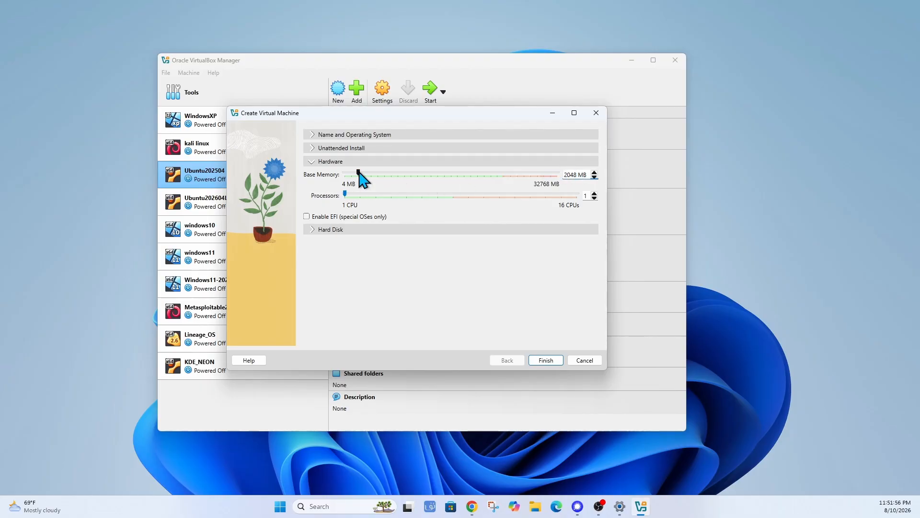
{"action": "left_click_drag", "start_coordinate": [359, 173], "coordinate": [367, 171]}
{"action": "double_click", "coordinate": [569, 175]}
{"action": "type", "text": "4096"}
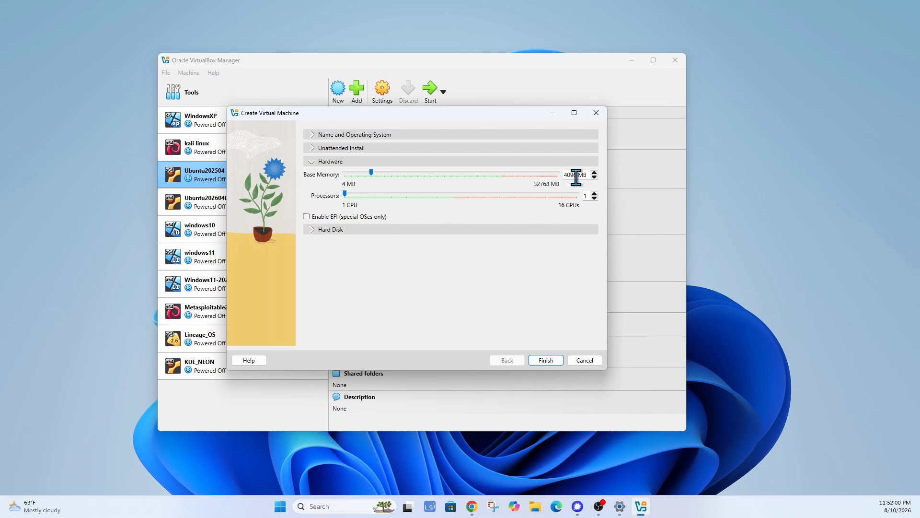
{"action": "left_click", "coordinate": [595, 194]}
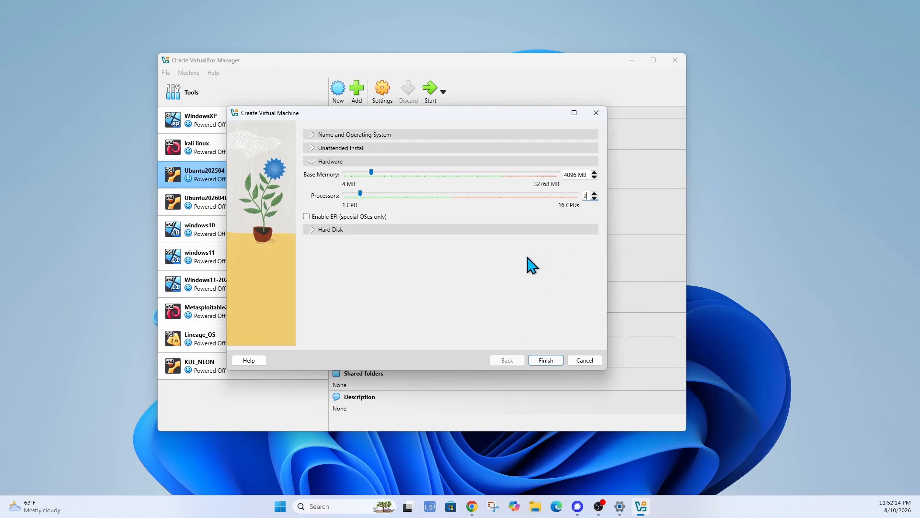
{"action": "left_click", "coordinate": [336, 230]}
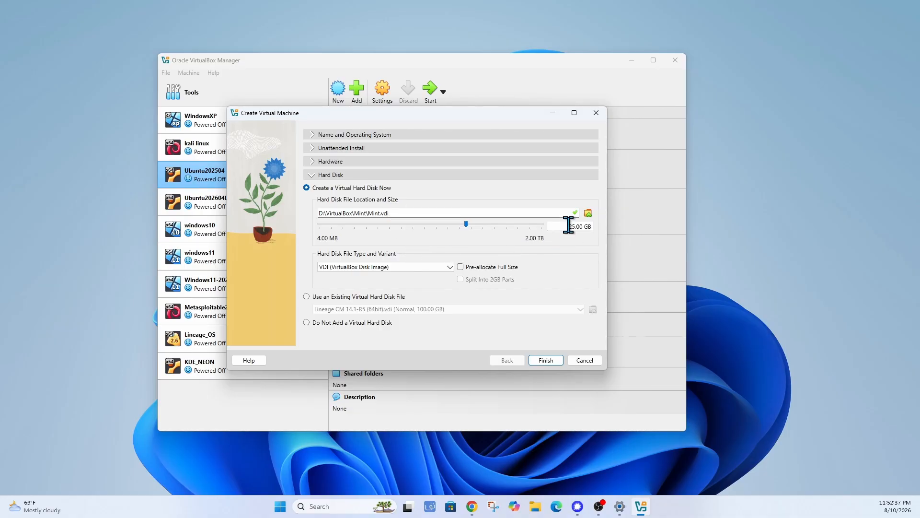
Change the Hard Disk size field from 25.00 GB to 100.00 GB.
{"action": "left_click_drag", "start_coordinate": [569, 225], "coordinate": [574, 224]}
{"action": "type", "text": "00"}
Finish creating the Mint machine and set its Shared Clipboard to Bidirectional under General > Advanced.
{"action": "left_click", "coordinate": [547, 361]}
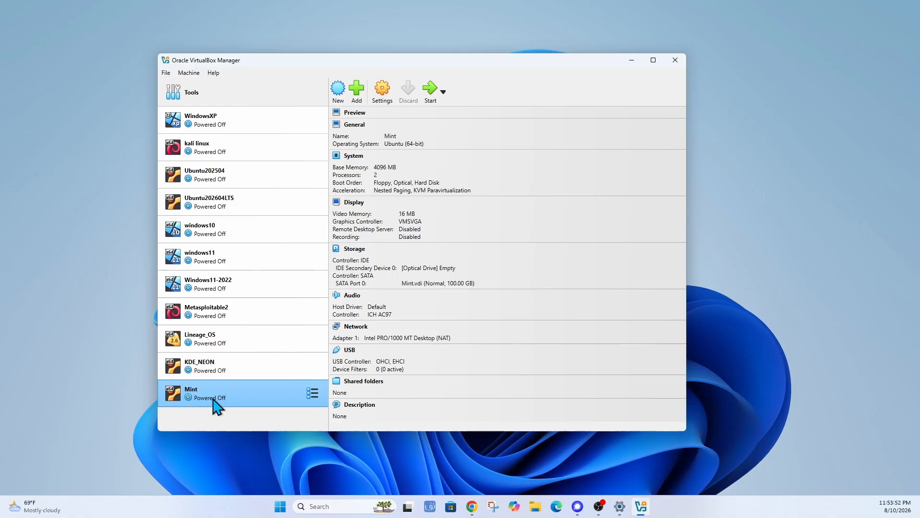
{"action": "left_click", "coordinate": [383, 91]}
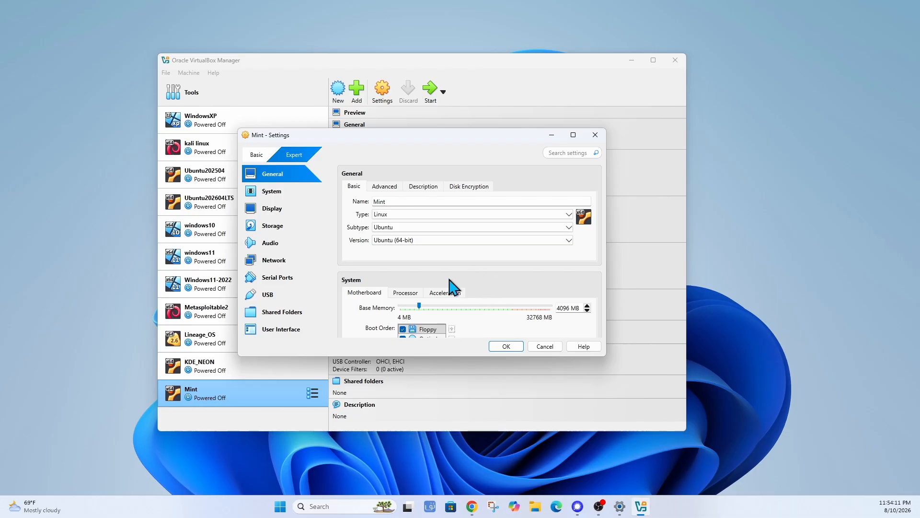
{"action": "left_click", "coordinate": [385, 186]}
{"action": "left_click", "coordinate": [432, 214]}
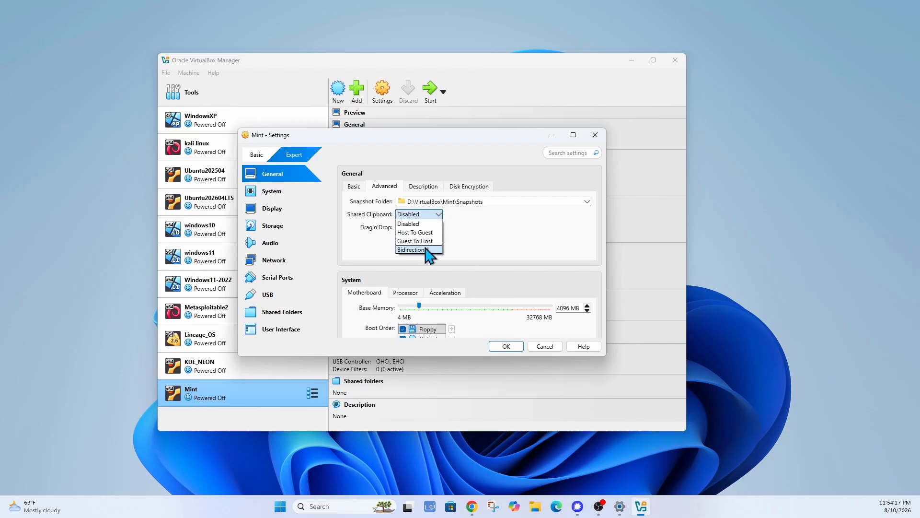
{"action": "left_click", "coordinate": [426, 250]}
Set Drag'n'Drop to Bidirectional, then look over the Description and Disk Encryption tabs.
{"action": "left_click", "coordinate": [436, 227]}
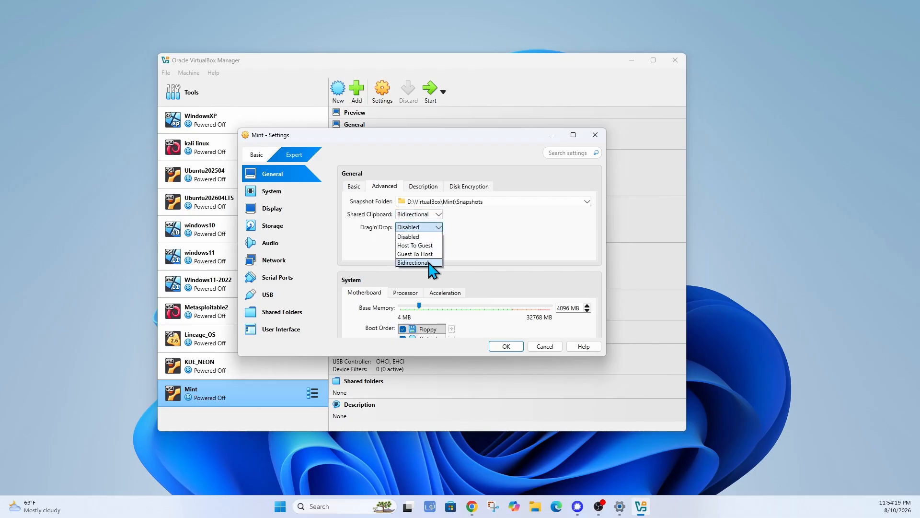
{"action": "left_click", "coordinate": [430, 263]}
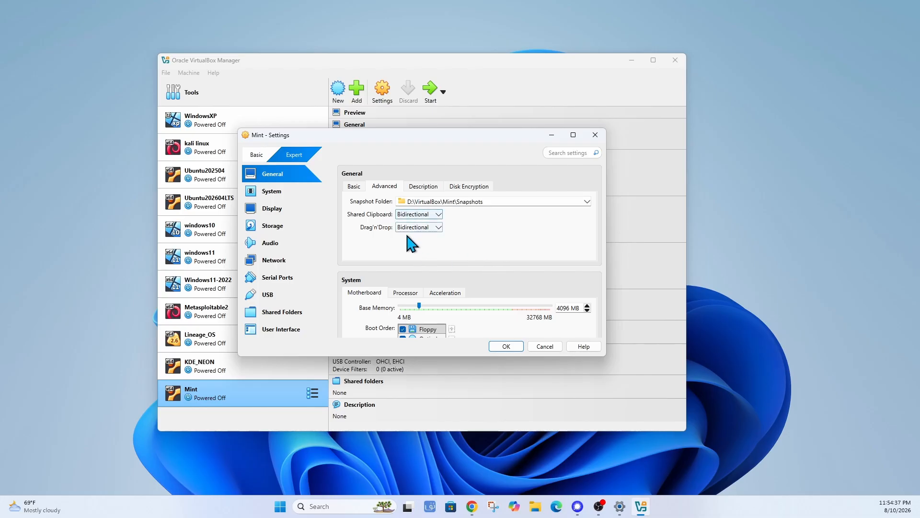
{"action": "left_click", "coordinate": [421, 192]}
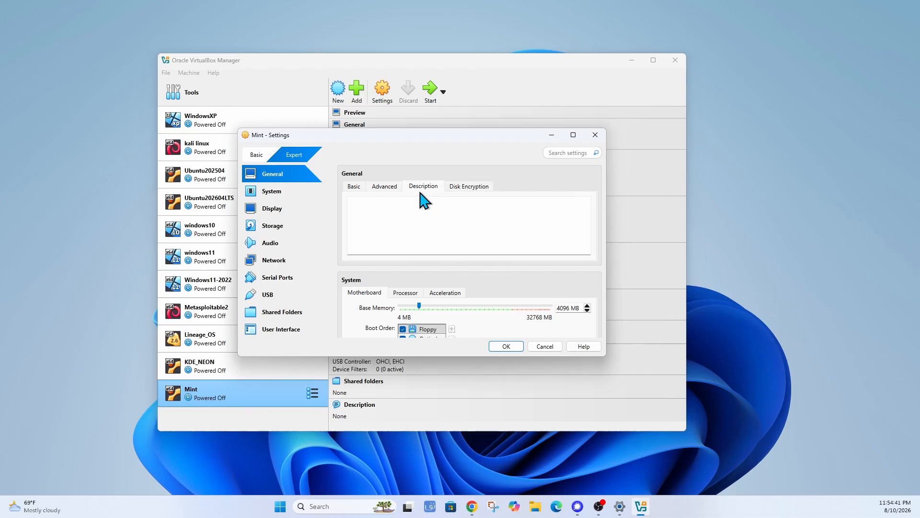
{"action": "left_click", "coordinate": [469, 187]}
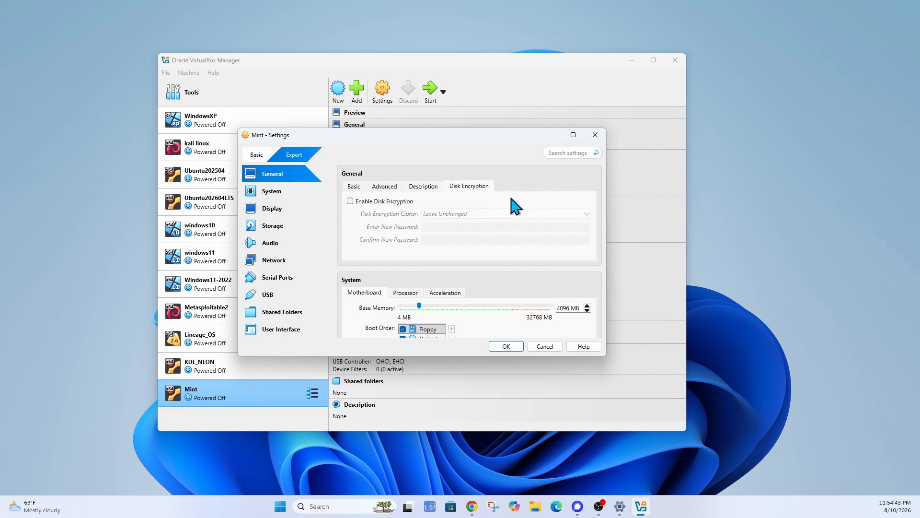
Switch the Motherboard pointing device from USB Tablet to PS/2 Mouse.
{"action": "left_click", "coordinate": [355, 186]}
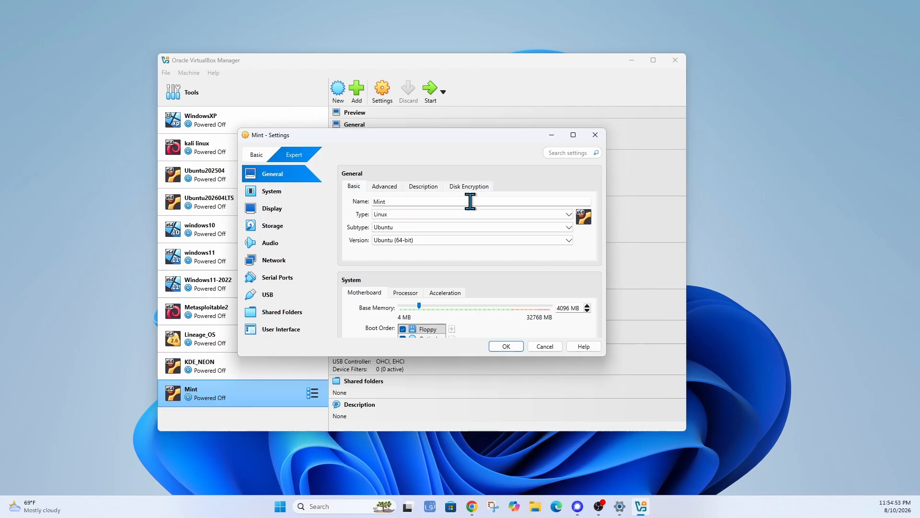
{"action": "scroll", "coordinate": [442, 235], "scroll_direction": "down", "scroll_amount": 1}
{"action": "scroll", "coordinate": [492, 249], "scroll_direction": "down", "scroll_amount": 1}
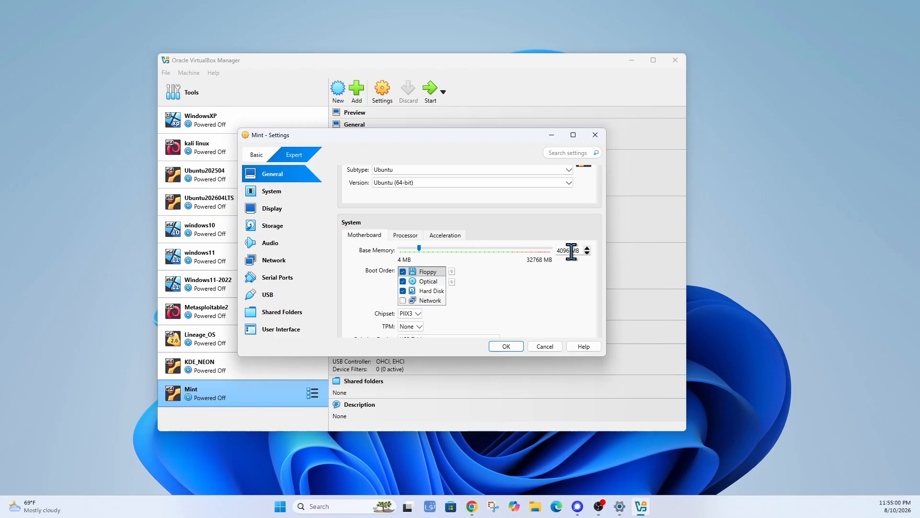
{"action": "scroll", "coordinate": [499, 277], "scroll_direction": "down", "scroll_amount": 2}
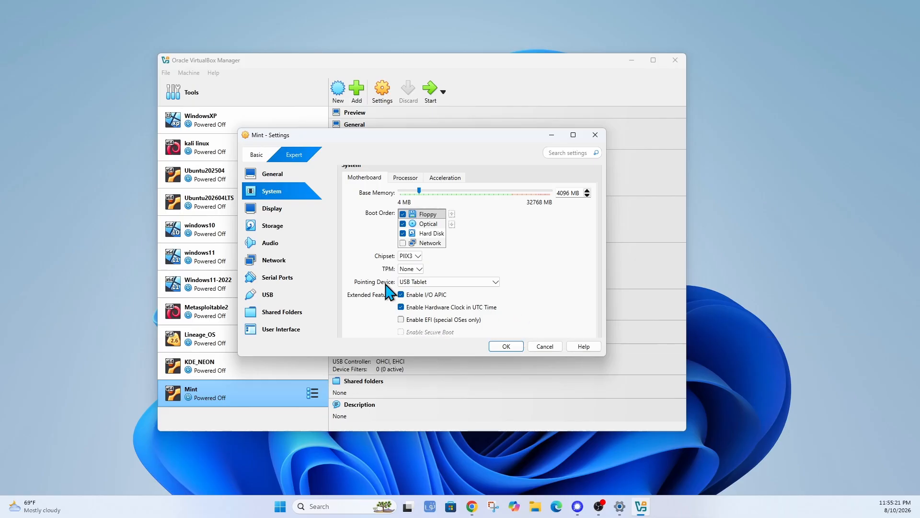
{"action": "left_click", "coordinate": [497, 282]}
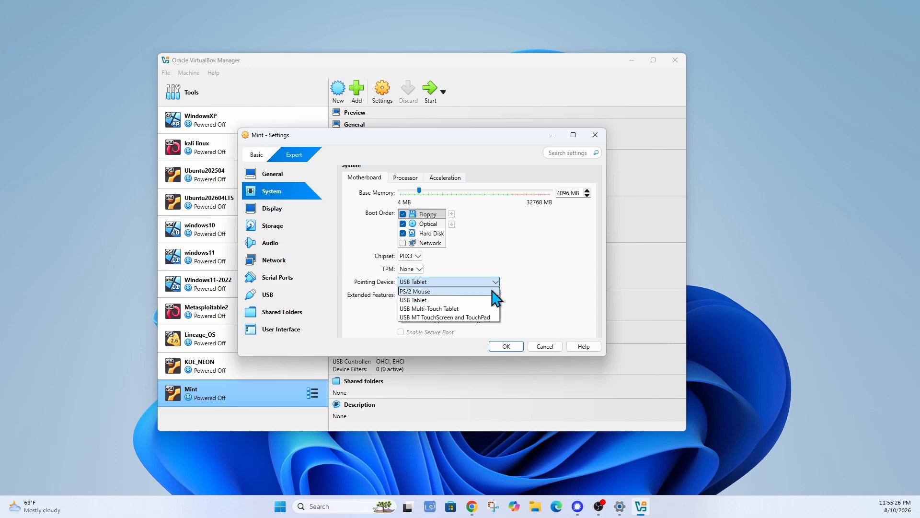
{"action": "left_click", "coordinate": [462, 292]}
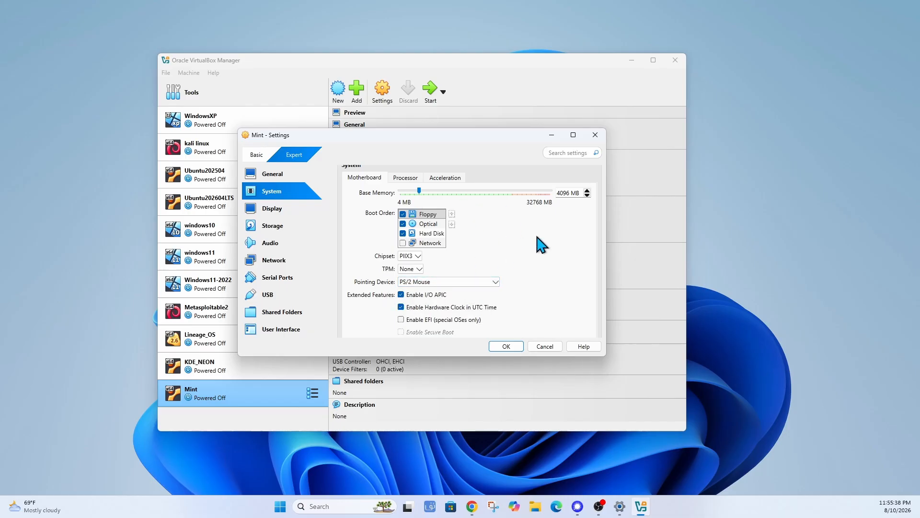
{"action": "left_click", "coordinate": [496, 283]}
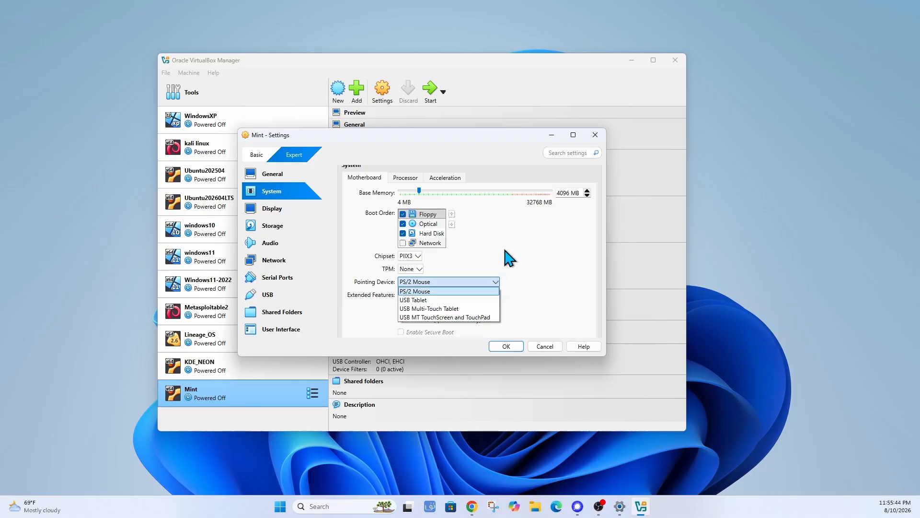
{"action": "left_click", "coordinate": [485, 290]}
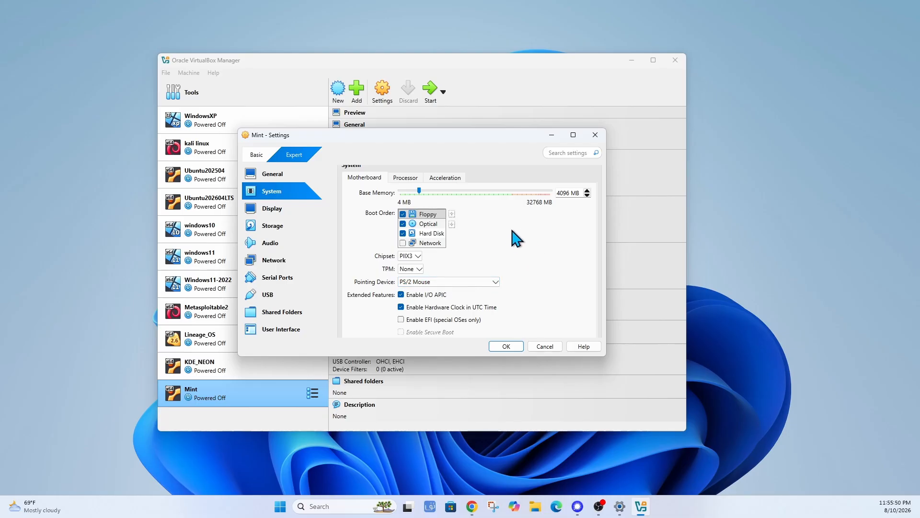
Review the Processor and Acceleration tabs, then return to Motherboard.
{"action": "scroll", "coordinate": [528, 246], "scroll_direction": "down", "scroll_amount": 1}
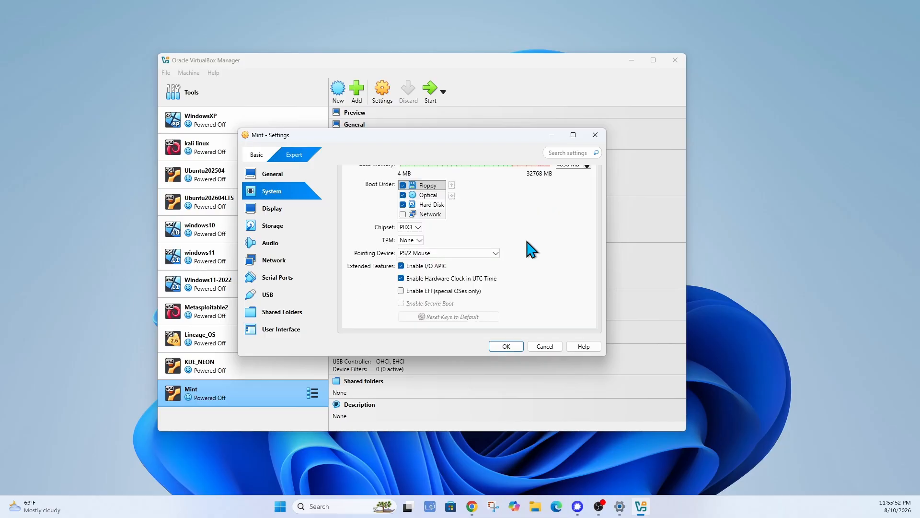
{"action": "scroll", "coordinate": [527, 246], "scroll_direction": "up", "scroll_amount": 2}
{"action": "left_click", "coordinate": [405, 206]}
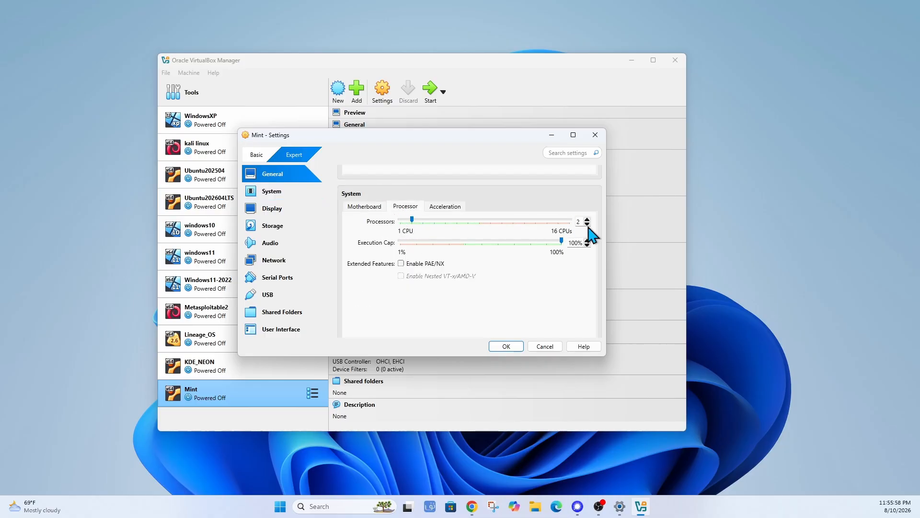
{"action": "left_click", "coordinate": [445, 207]}
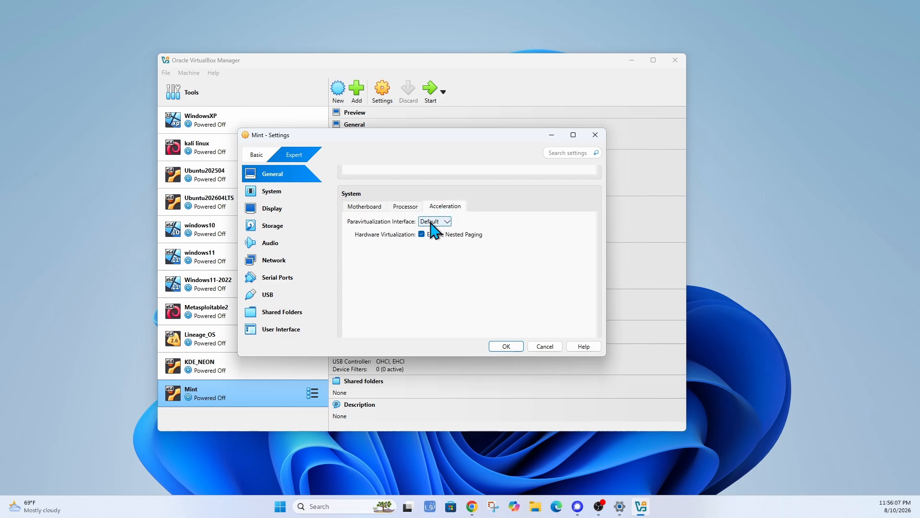
{"action": "left_click", "coordinate": [355, 206]}
{"action": "scroll", "coordinate": [551, 269], "scroll_direction": "down", "scroll_amount": 1}
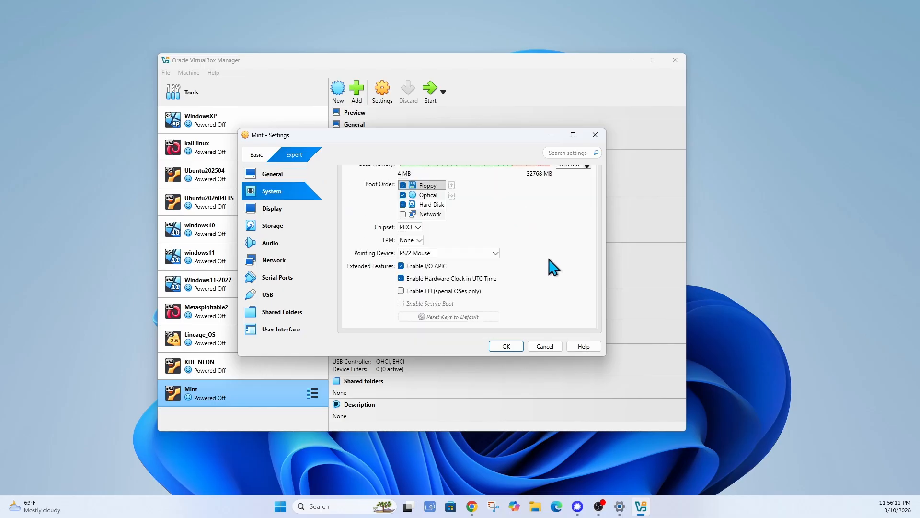
Raise the Mint VM's video memory to 128 MB.
{"action": "scroll", "coordinate": [551, 268], "scroll_direction": "down", "scroll_amount": 1}
{"action": "scroll", "coordinate": [553, 267], "scroll_direction": "down", "scroll_amount": 3}
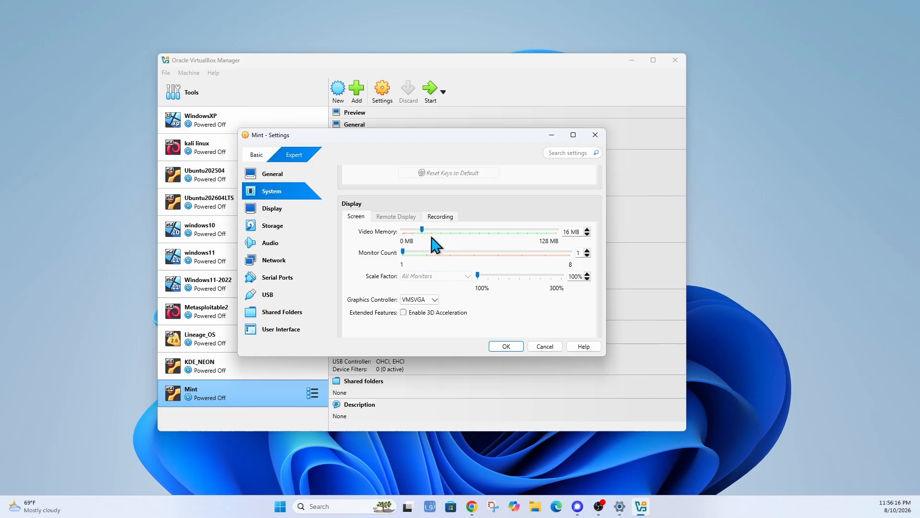
{"action": "left_click_drag", "start_coordinate": [422, 230], "coordinate": [555, 231]}
Settle on VBoxVGA as the graphics controller after briefly reverting to VMSVGA.
{"action": "left_click", "coordinate": [434, 299]}
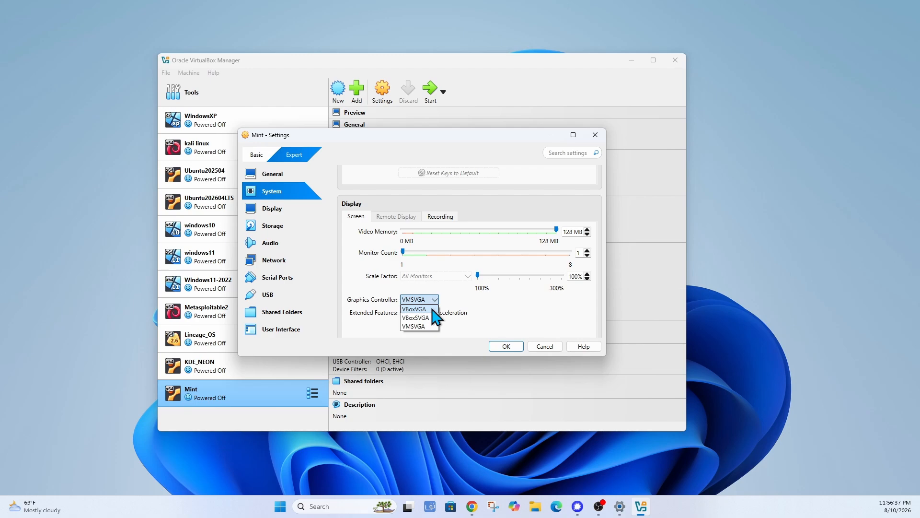
{"action": "left_click", "coordinate": [431, 310]}
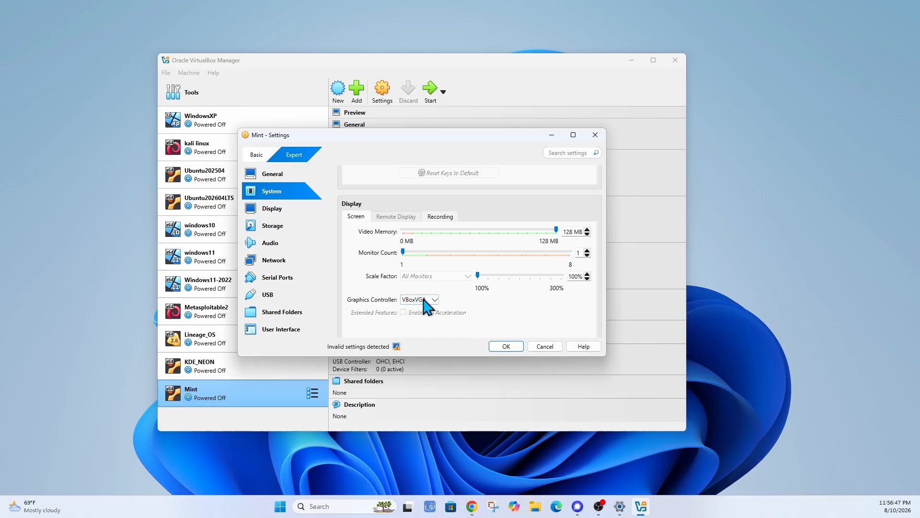
{"action": "left_click", "coordinate": [434, 300]}
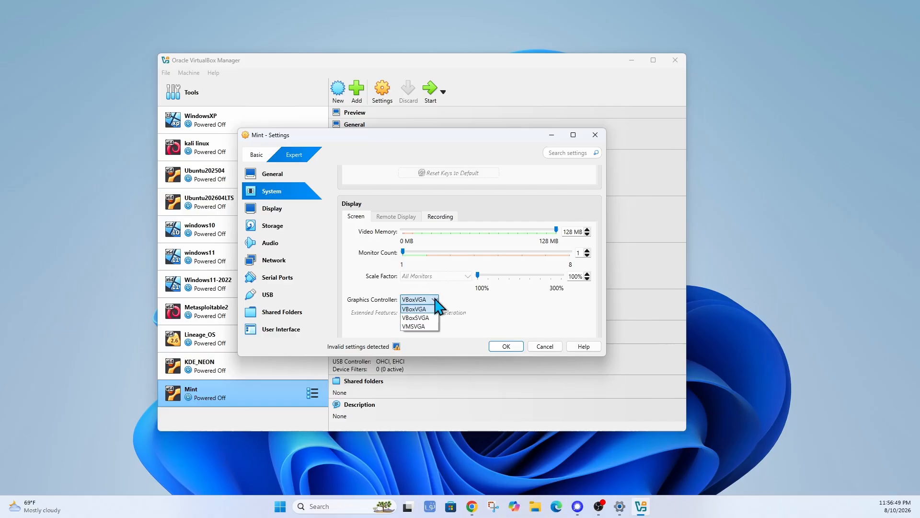
{"action": "left_click", "coordinate": [428, 326]}
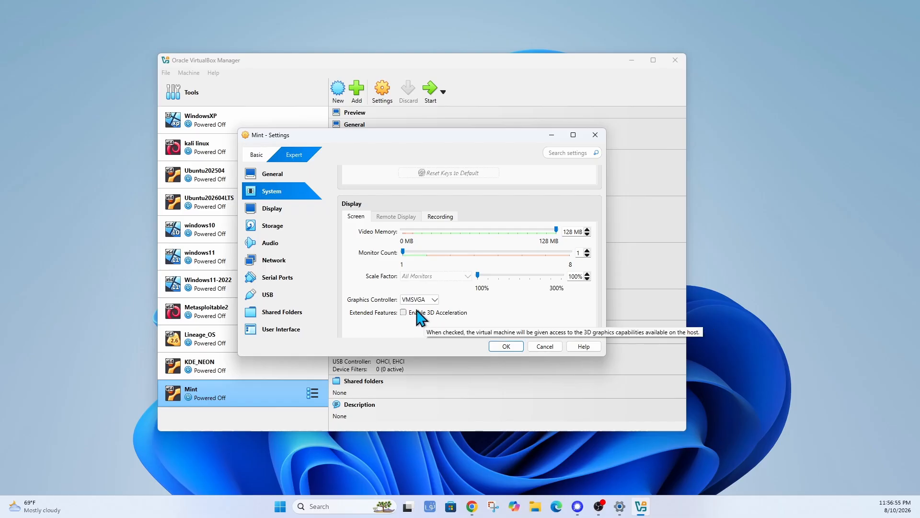
{"action": "left_click", "coordinate": [434, 299]}
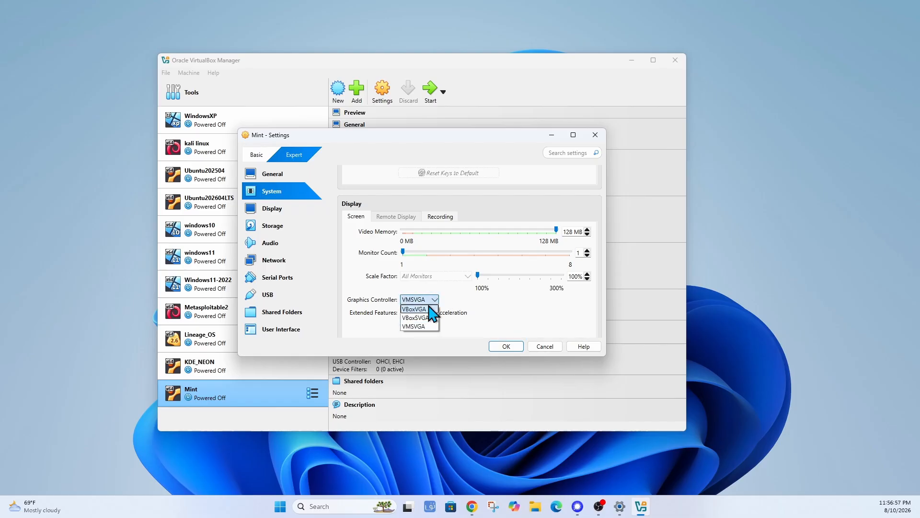
{"action": "left_click", "coordinate": [433, 313]}
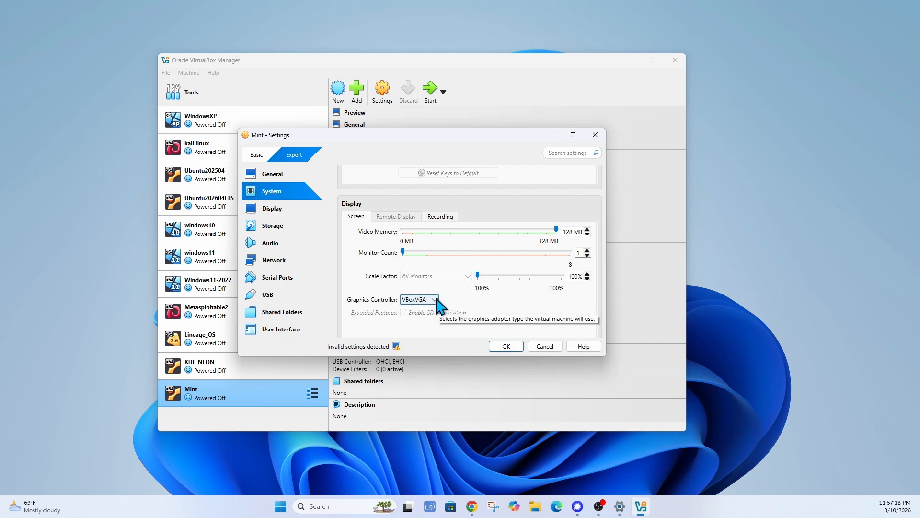
{"action": "scroll", "coordinate": [525, 314], "scroll_direction": "down", "scroll_amount": 1}
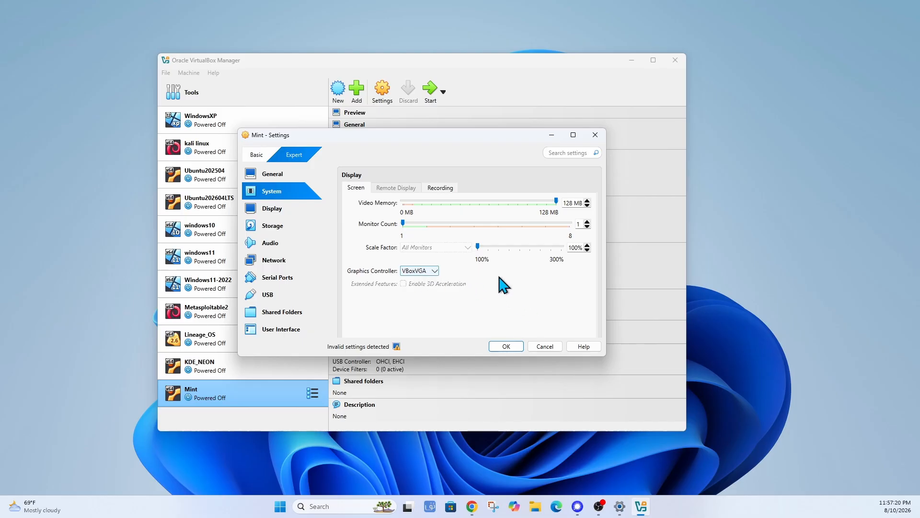
{"action": "scroll", "coordinate": [501, 297], "scroll_direction": "down", "scroll_amount": 3}
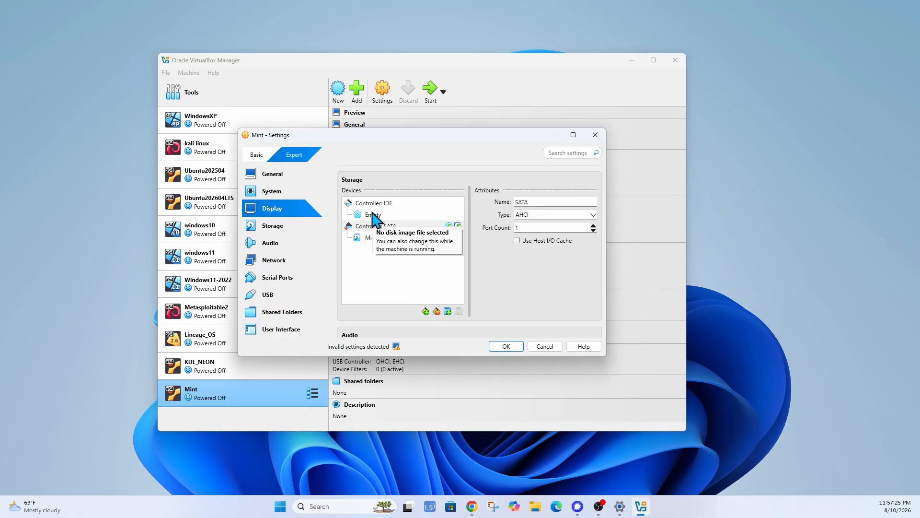
{"action": "left_click", "coordinate": [373, 215]}
{"action": "left_click", "coordinate": [377, 238]}
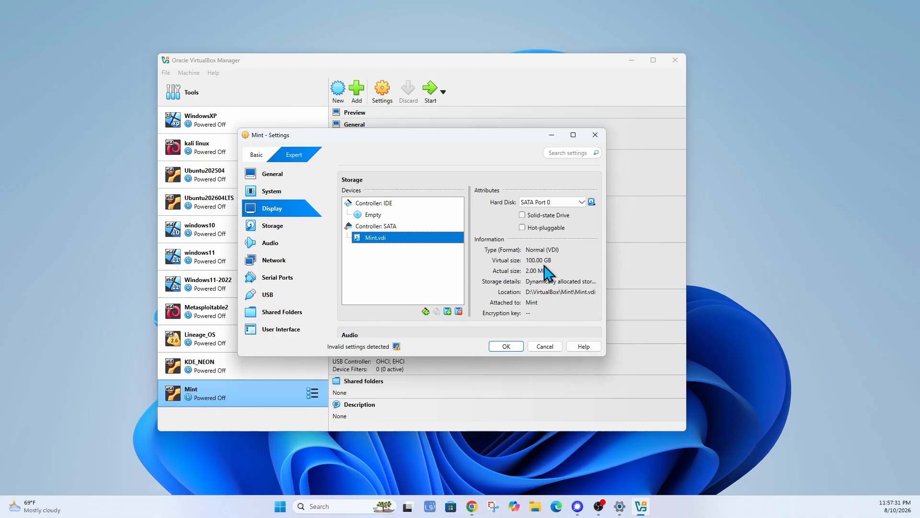
{"action": "scroll", "coordinate": [532, 254], "scroll_direction": "down", "scroll_amount": 3}
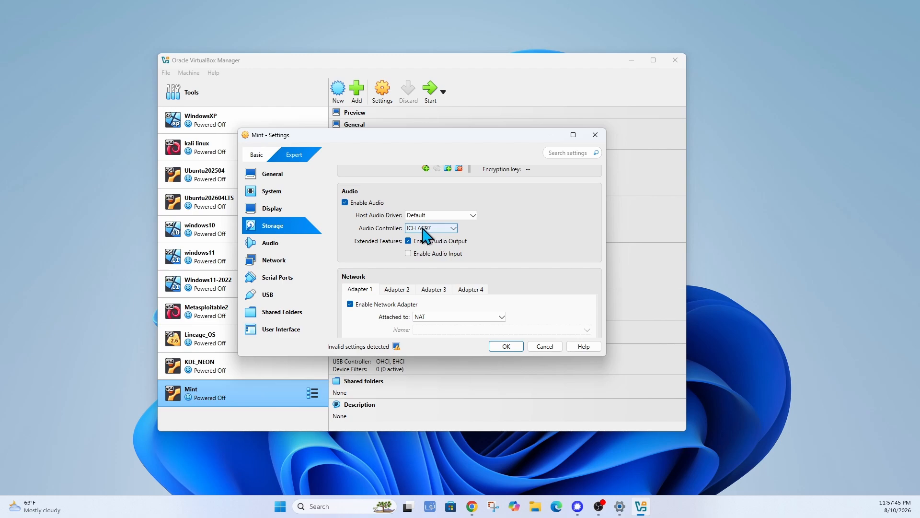
{"action": "scroll", "coordinate": [547, 236], "scroll_direction": "down", "scroll_amount": 2}
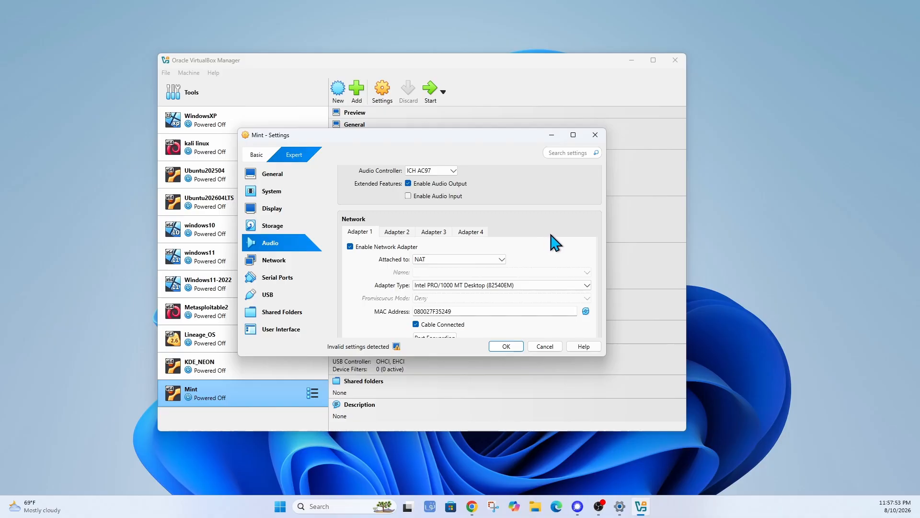
{"action": "scroll", "coordinate": [554, 242], "scroll_direction": "down", "scroll_amount": 1}
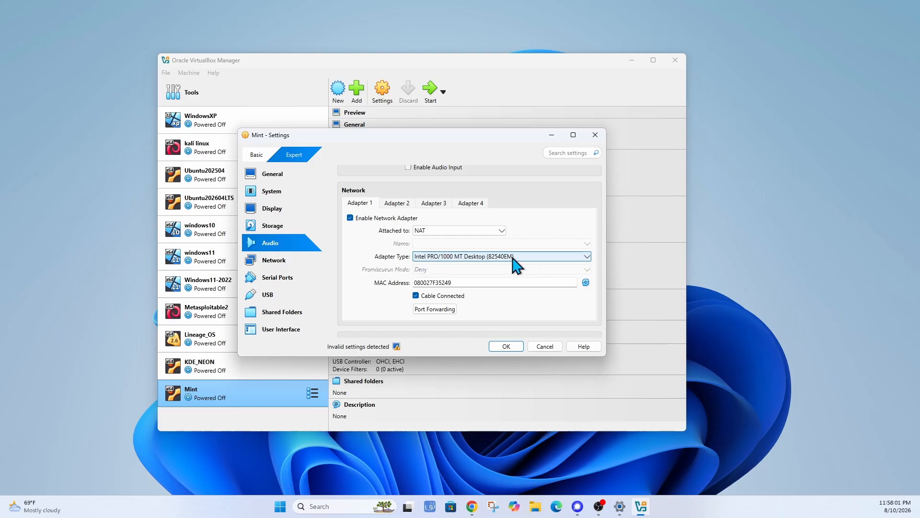
{"action": "scroll", "coordinate": [503, 305], "scroll_direction": "down", "scroll_amount": 2}
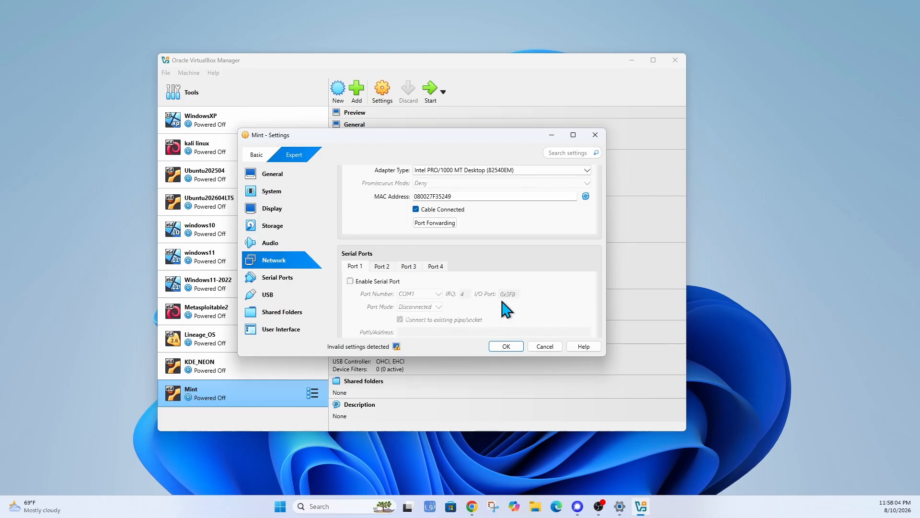
{"action": "scroll", "coordinate": [507, 309], "scroll_direction": "down", "scroll_amount": 4}
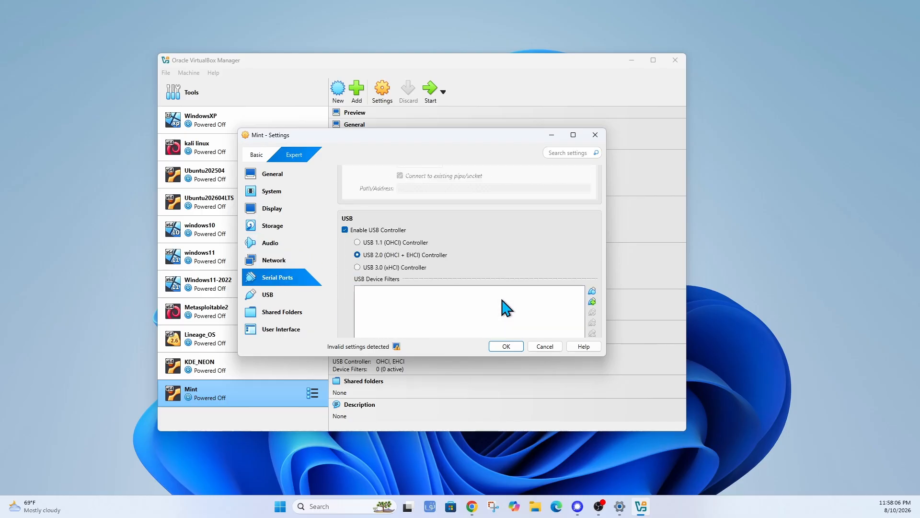
{"action": "scroll", "coordinate": [506, 309], "scroll_direction": "down", "scroll_amount": 1}
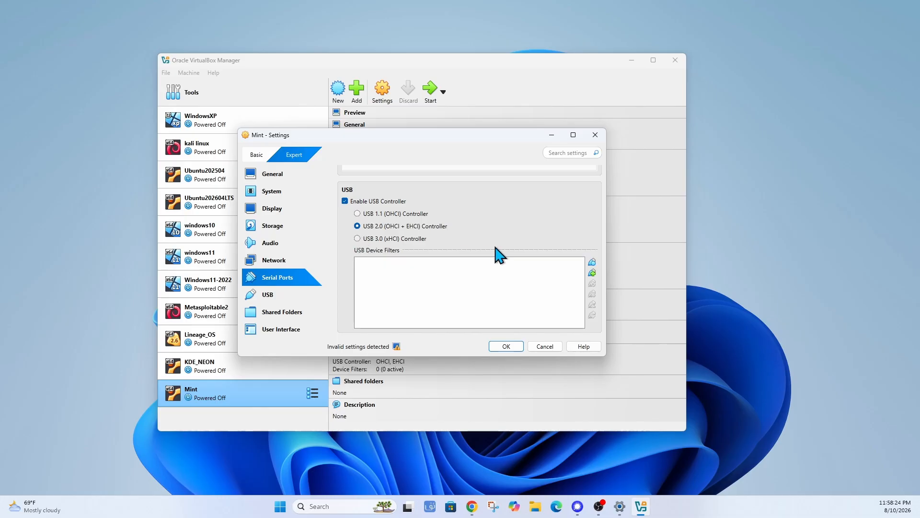
{"action": "scroll", "coordinate": [498, 252], "scroll_direction": "down", "scroll_amount": 3}
{"action": "scroll", "coordinate": [455, 239], "scroll_direction": "down", "scroll_amount": 3}
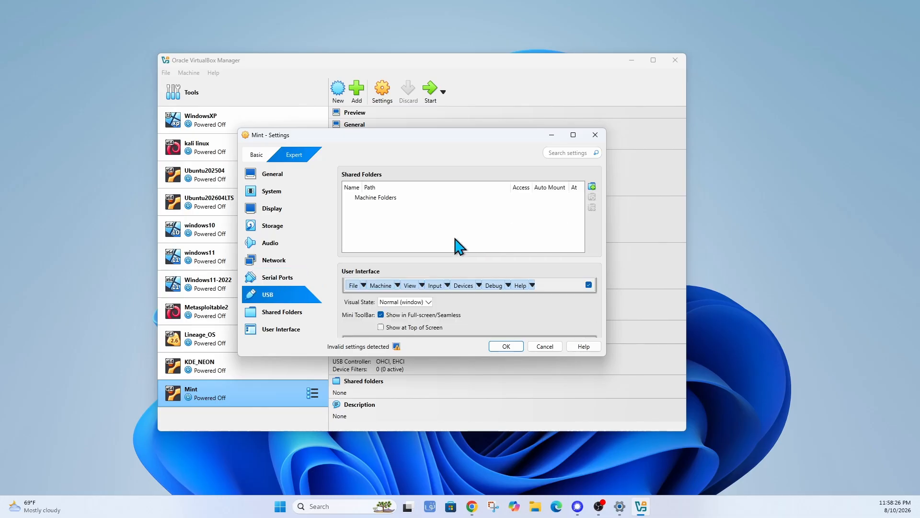
{"action": "scroll", "coordinate": [456, 247], "scroll_direction": "down", "scroll_amount": 1}
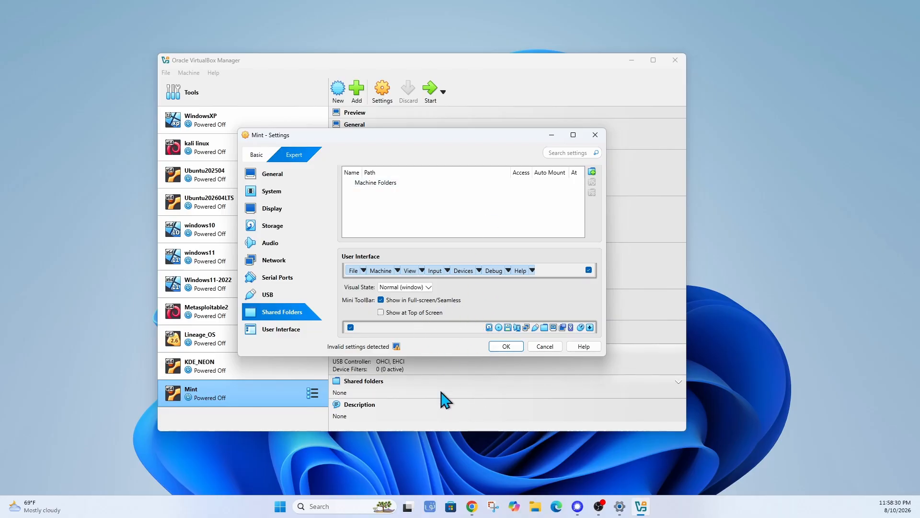
Save the settings, reopen them, and select the empty IDE optical drive under Storage.
{"action": "left_click", "coordinate": [508, 347]}
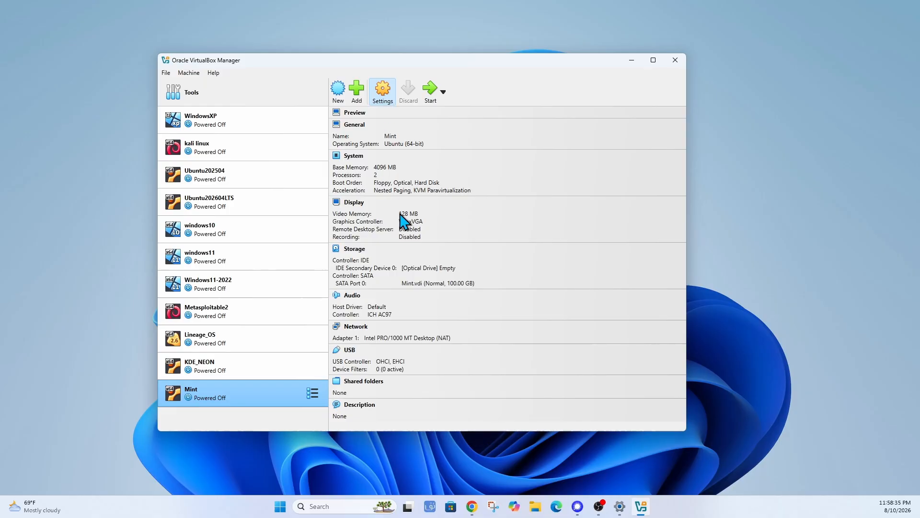
{"action": "key", "text": "ctrl+s"}
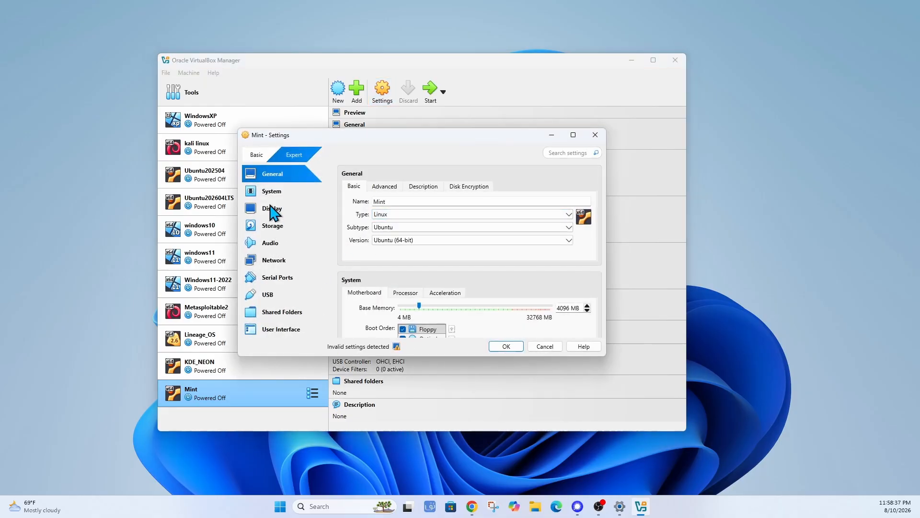
{"action": "left_click", "coordinate": [275, 229]}
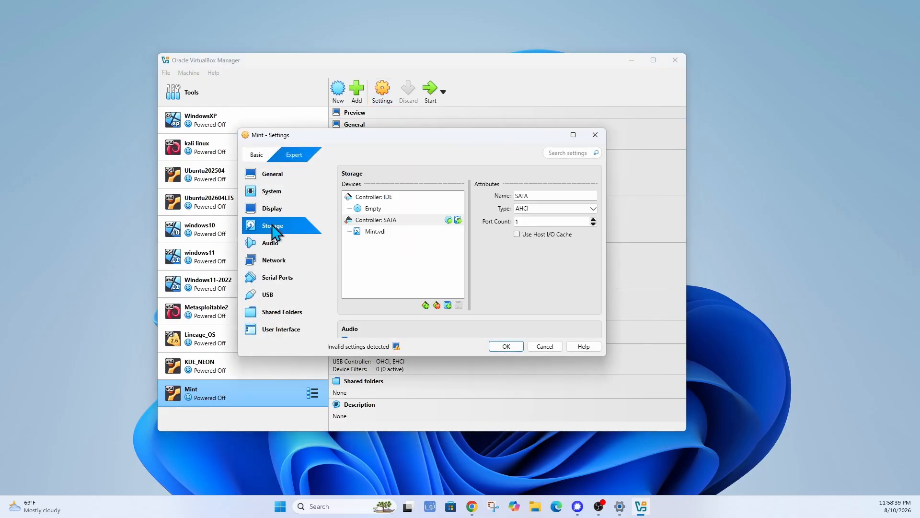
{"action": "left_click", "coordinate": [373, 209]}
{"action": "left_click", "coordinate": [592, 196]}
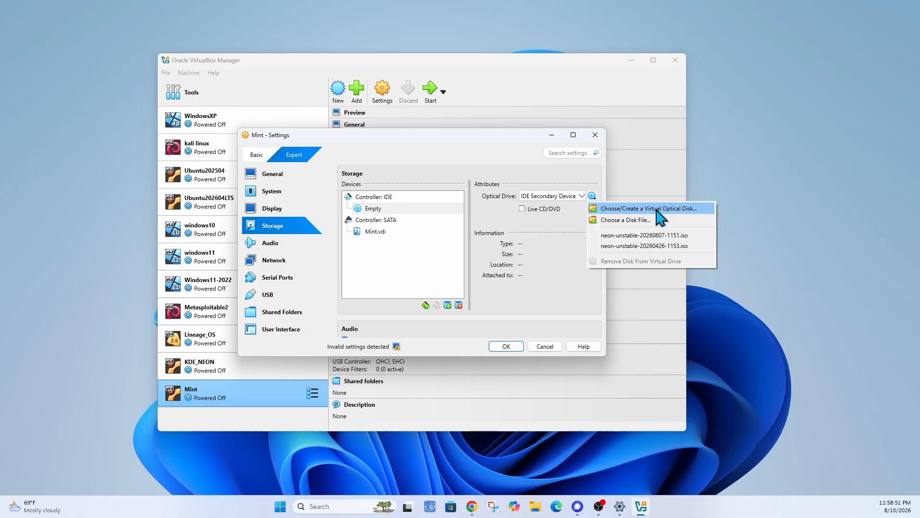
Add linuxmint-22.3-cinnamon-64bit.iso, attach it to the optical drive, and save.
{"action": "left_click", "coordinate": [661, 209]}
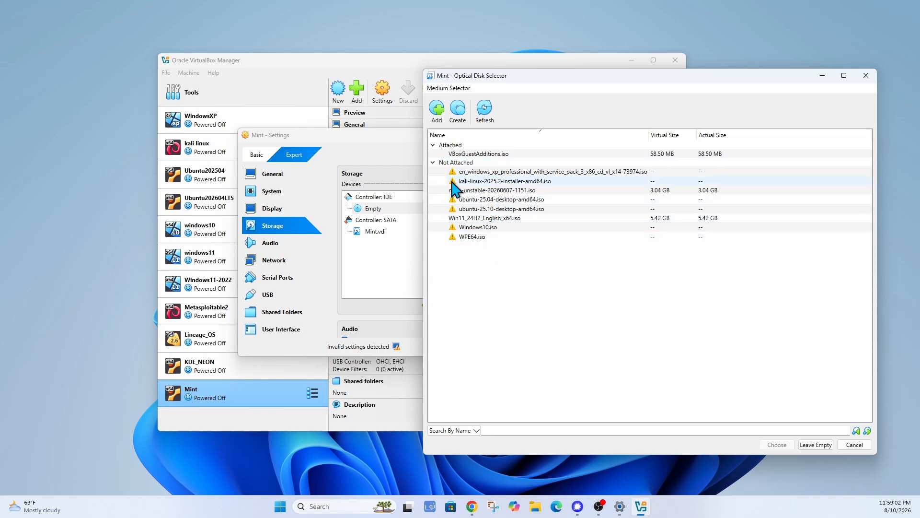
{"action": "left_click", "coordinate": [438, 113]}
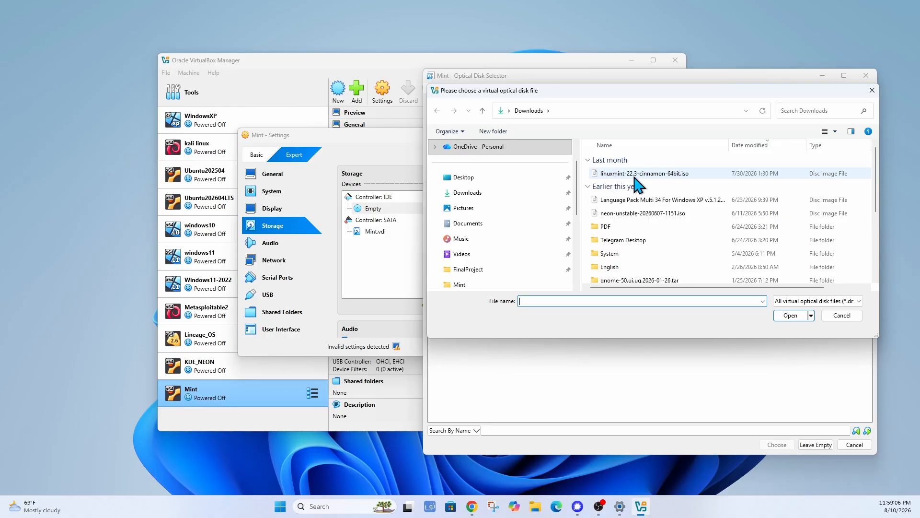
{"action": "left_click", "coordinate": [639, 177]}
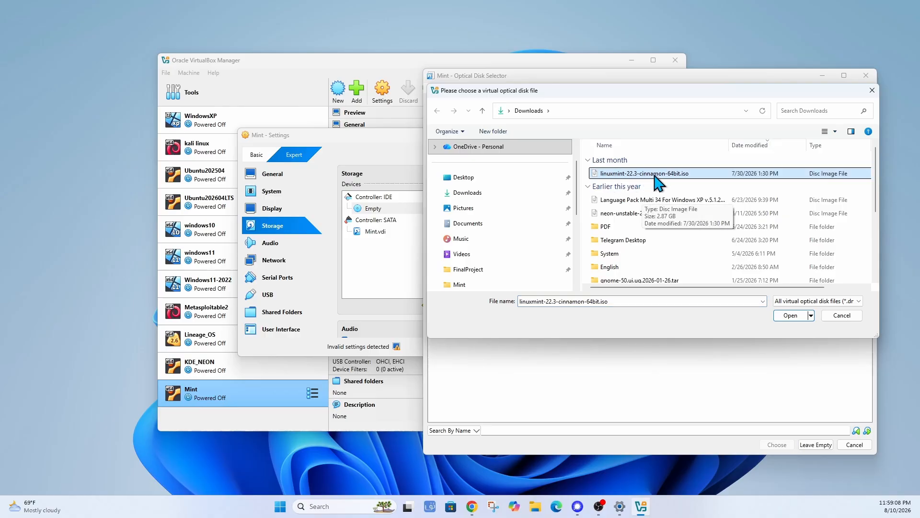
{"action": "left_click", "coordinate": [791, 316]}
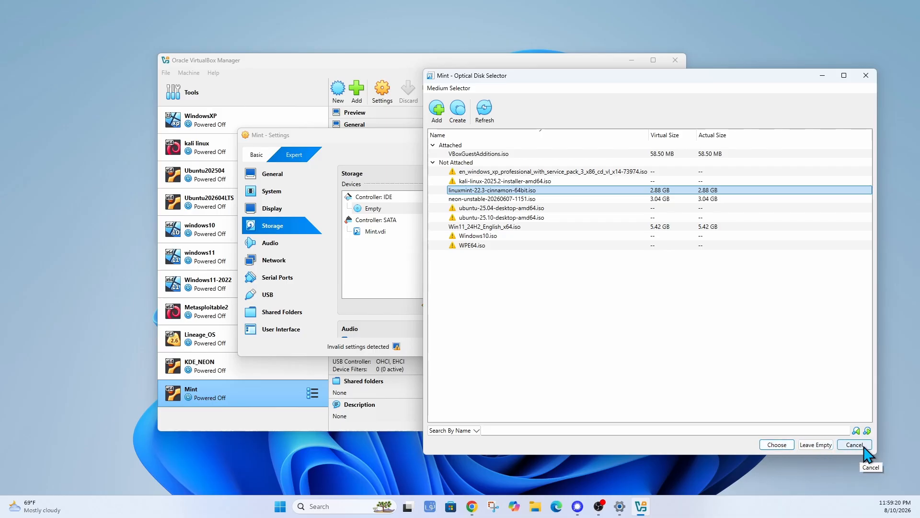
{"action": "left_click", "coordinate": [777, 445]}
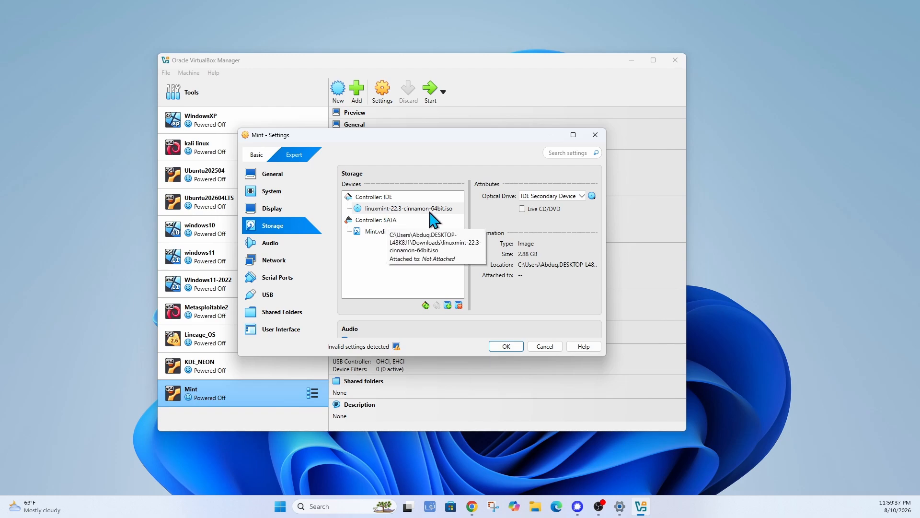
{"action": "left_click", "coordinate": [507, 346]}
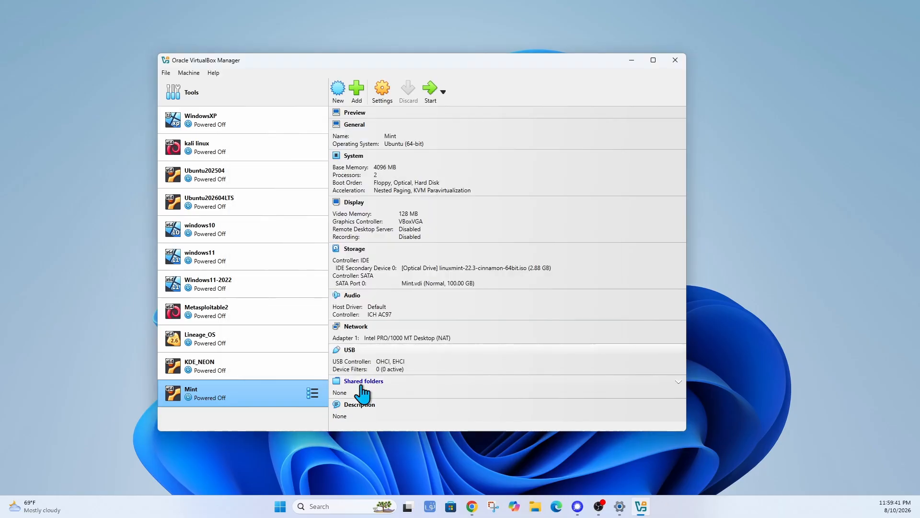
Start the Mint VM, clear the notification panels, and open the Mint menu on the live desktop.
{"action": "left_click", "coordinate": [432, 93]}
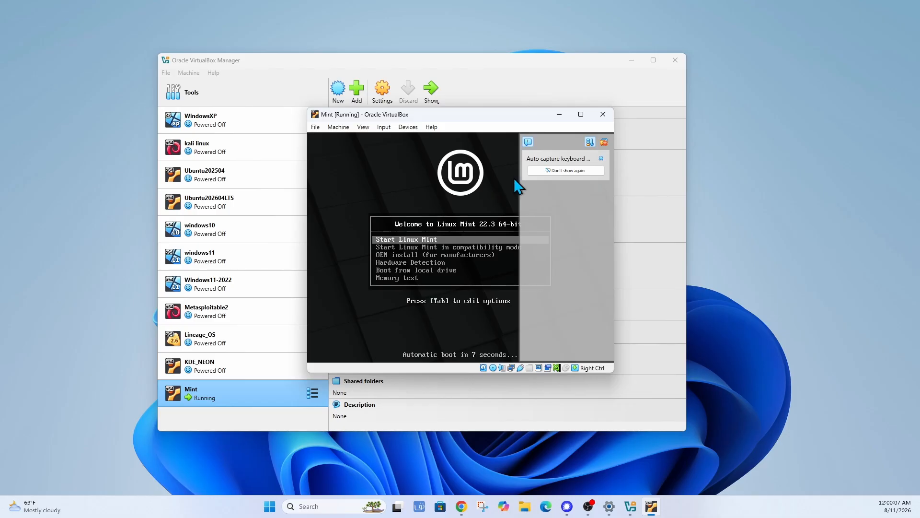
{"action": "left_click", "coordinate": [605, 143]}
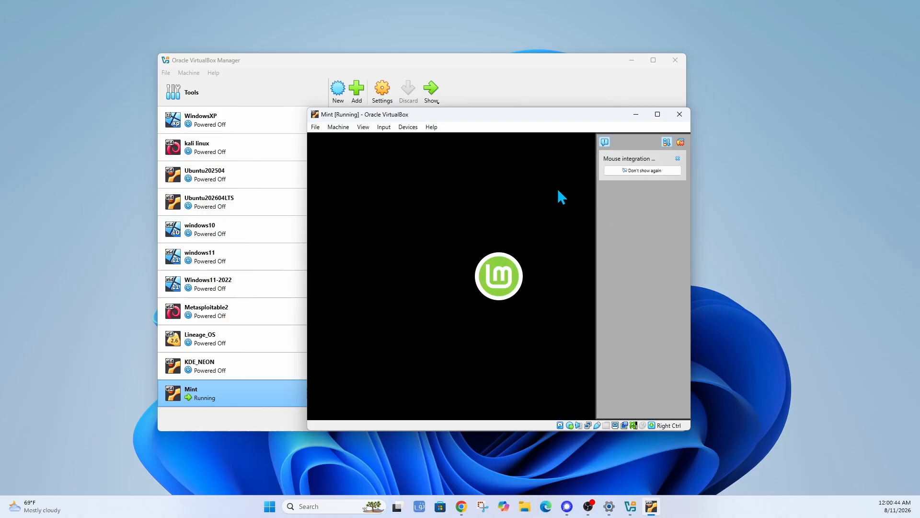
{"action": "left_click_drag", "start_coordinate": [559, 115], "coordinate": [542, 114]}
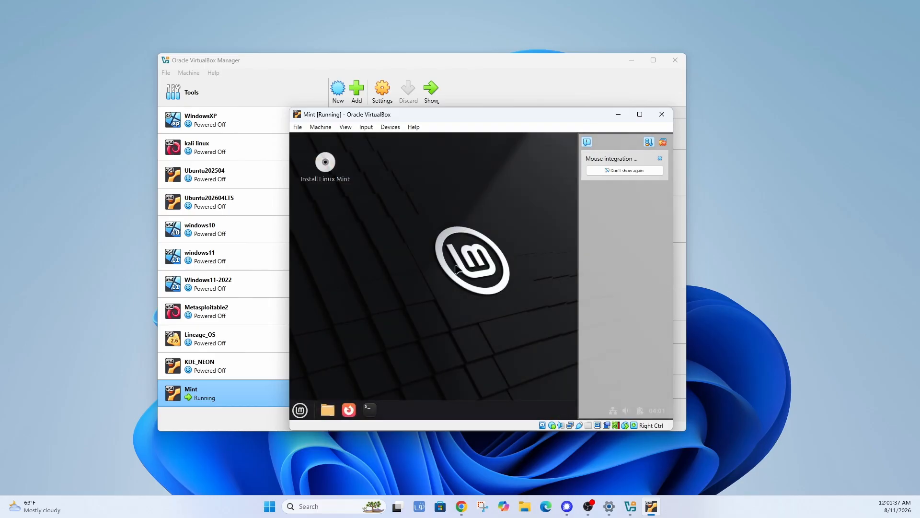
{"action": "left_click", "coordinate": [662, 144]}
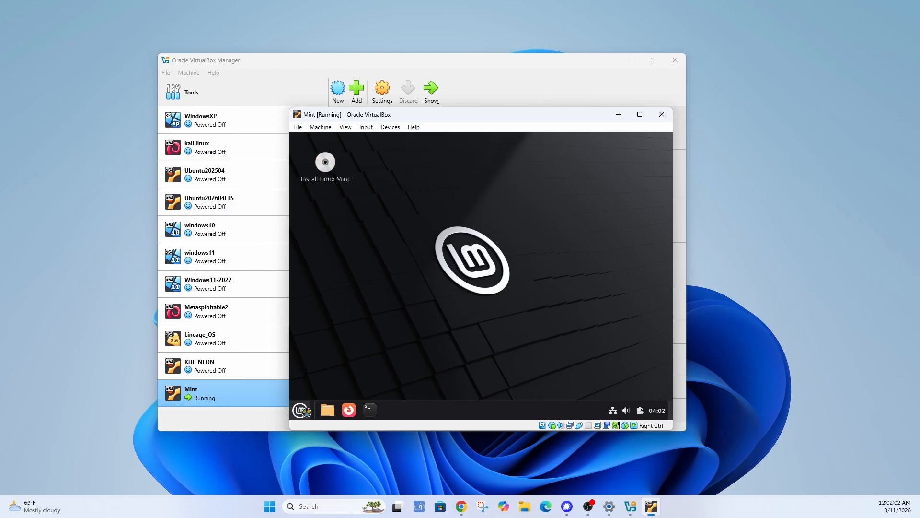
{"action": "left_click", "coordinate": [300, 412]}
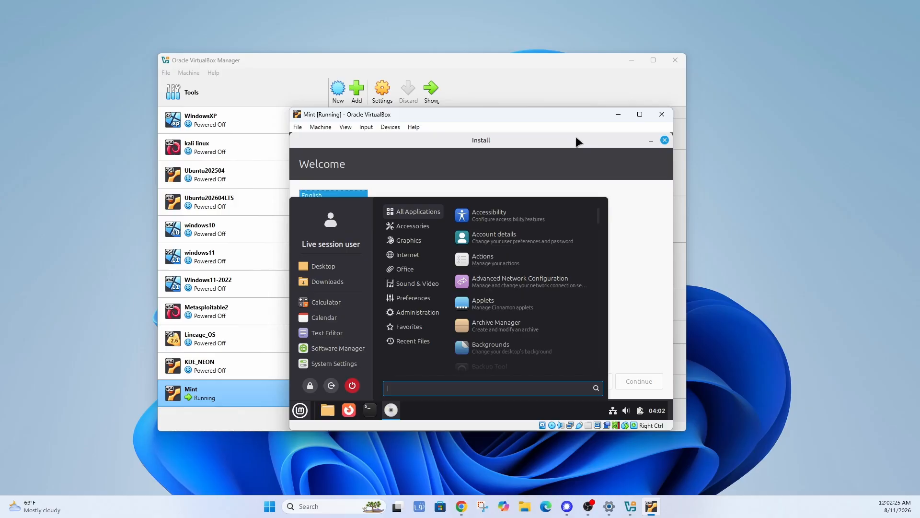
Close the menu, pick ئۇيغۇرچە (Uyghur) in the Welcome list, and continue.
{"action": "left_click", "coordinate": [578, 143]}
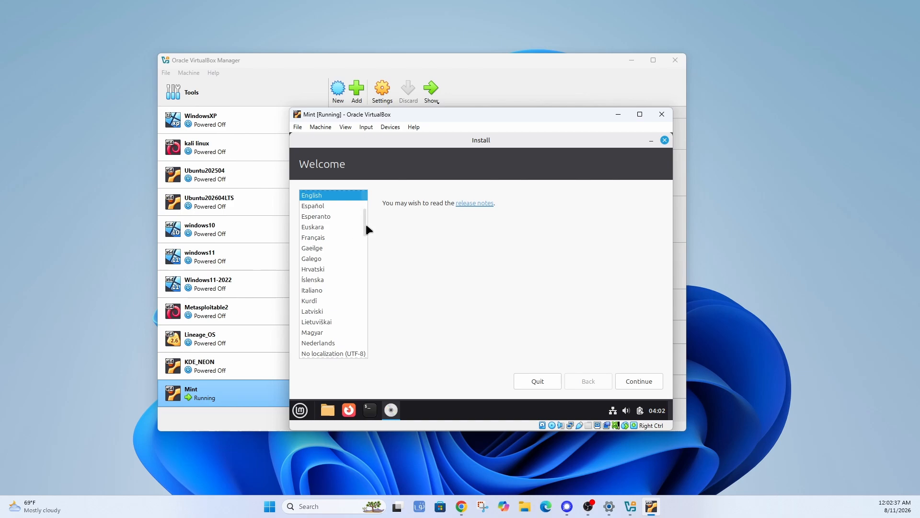
{"action": "left_click_drag", "start_coordinate": [364, 230], "coordinate": [369, 303]}
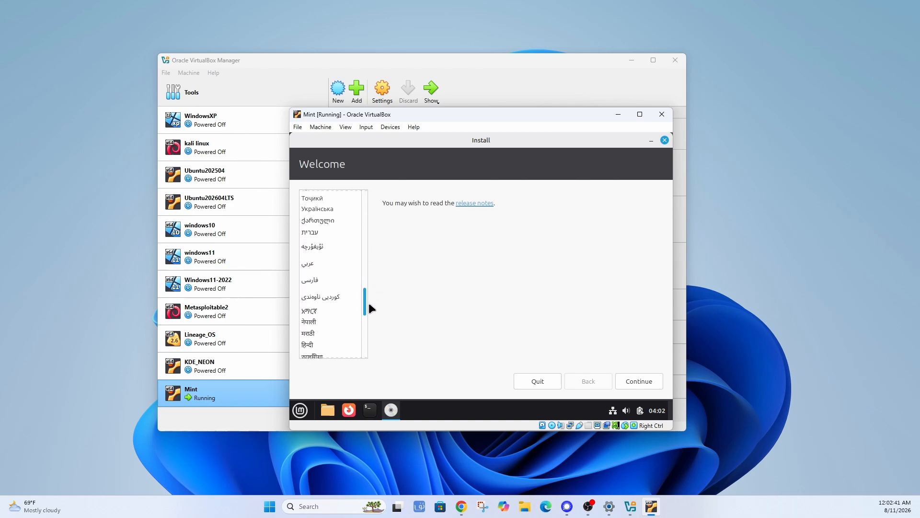
{"action": "left_click", "coordinate": [317, 246]}
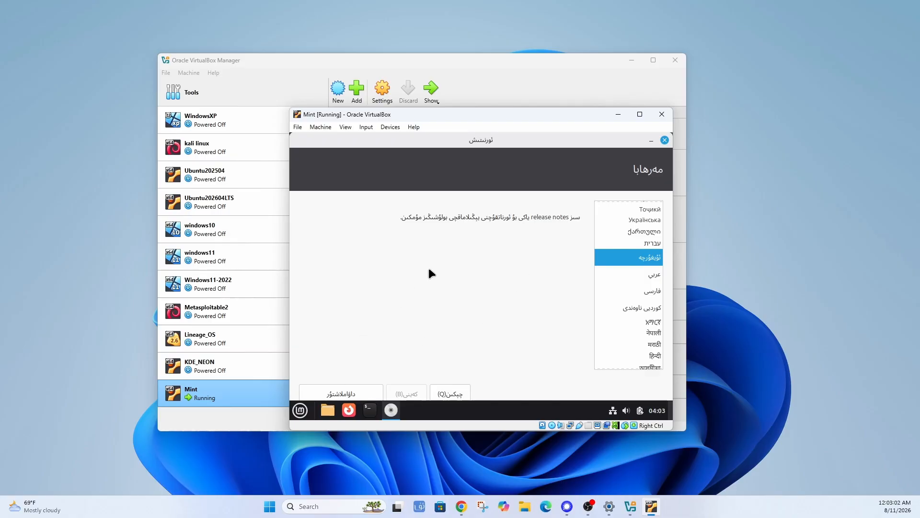
{"action": "left_click", "coordinate": [342, 394]}
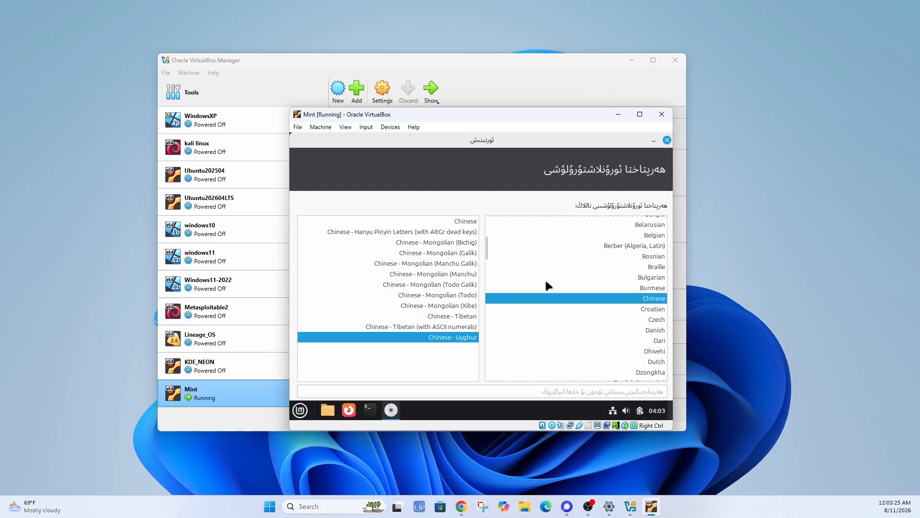
Choose the English (US) keyboard layout with its English (US) variant and continue.
{"action": "scroll", "coordinate": [547, 283], "scroll_direction": "up", "scroll_amount": 5}
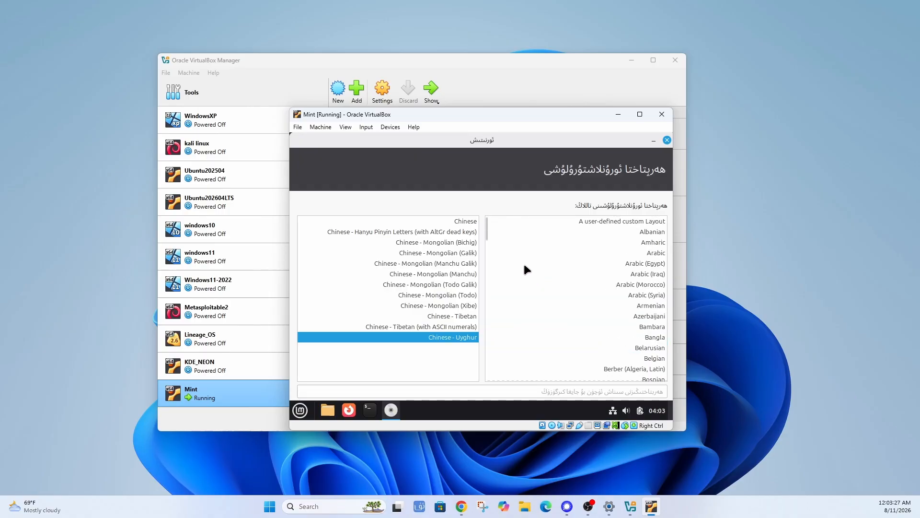
{"action": "scroll", "coordinate": [525, 265], "scroll_direction": "down", "scroll_amount": 5}
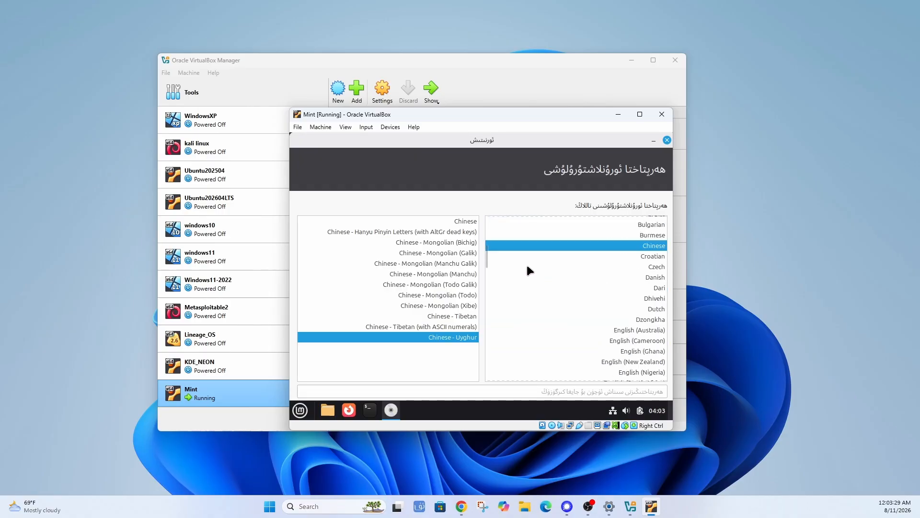
{"action": "scroll", "coordinate": [528, 266], "scroll_direction": "down", "scroll_amount": 4}
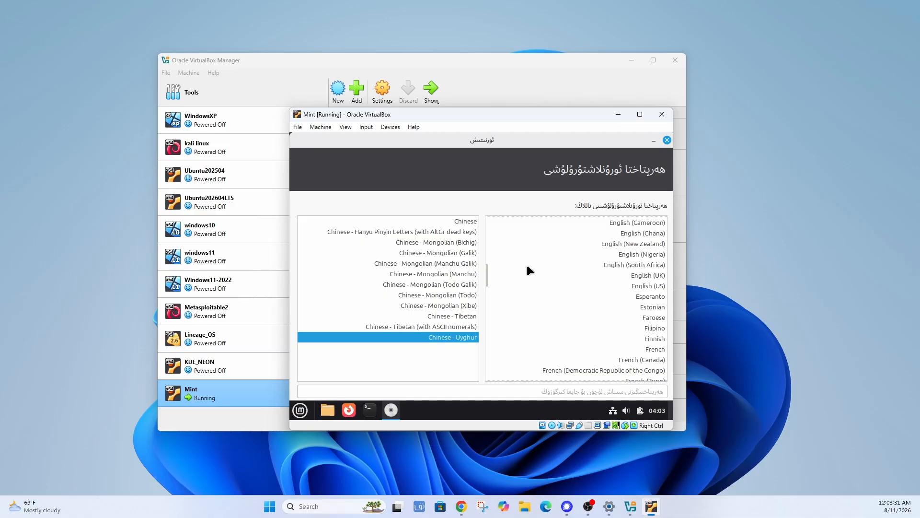
{"action": "scroll", "coordinate": [527, 268], "scroll_direction": "up", "scroll_amount": 2}
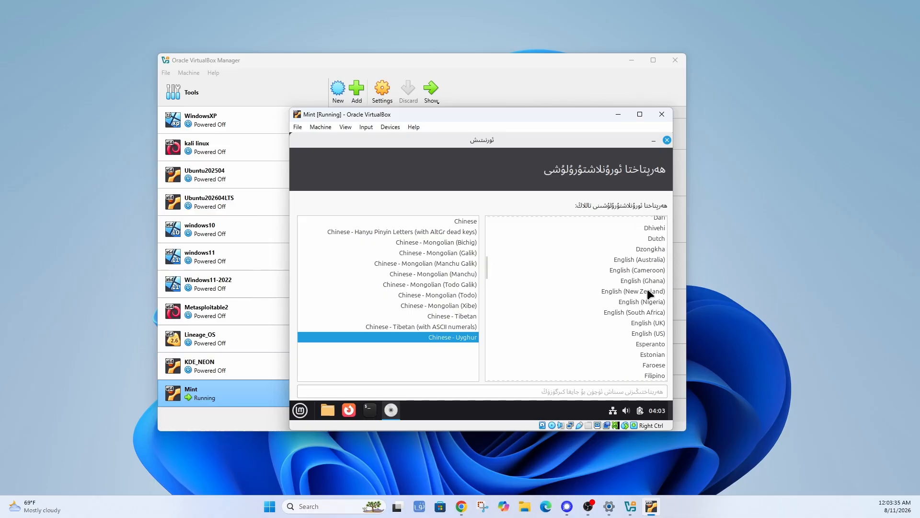
{"action": "left_click", "coordinate": [653, 336]}
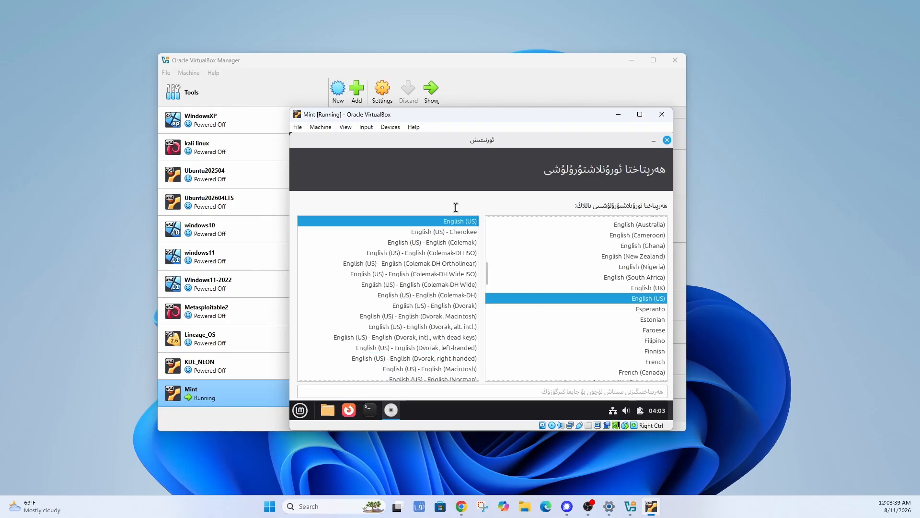
{"action": "scroll", "coordinate": [500, 278], "scroll_direction": "down", "scroll_amount": 2}
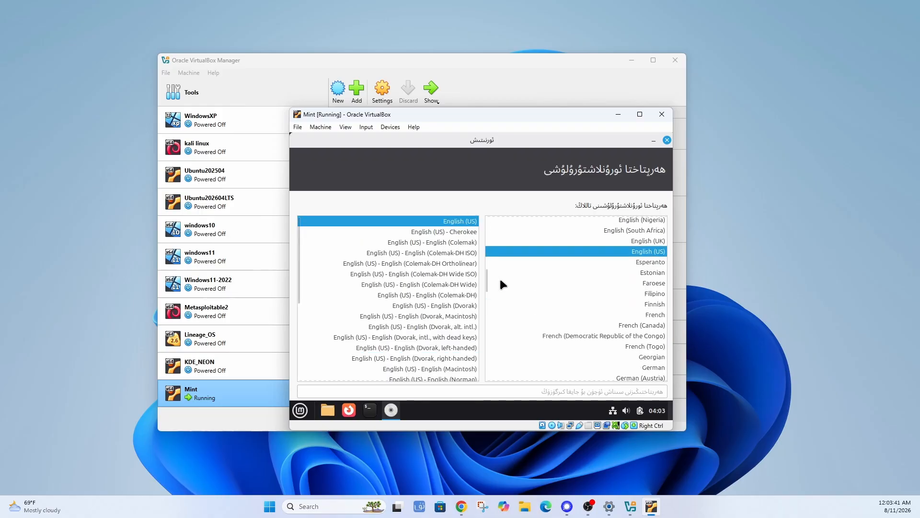
{"action": "scroll", "coordinate": [499, 284], "scroll_direction": "up", "scroll_amount": 3}
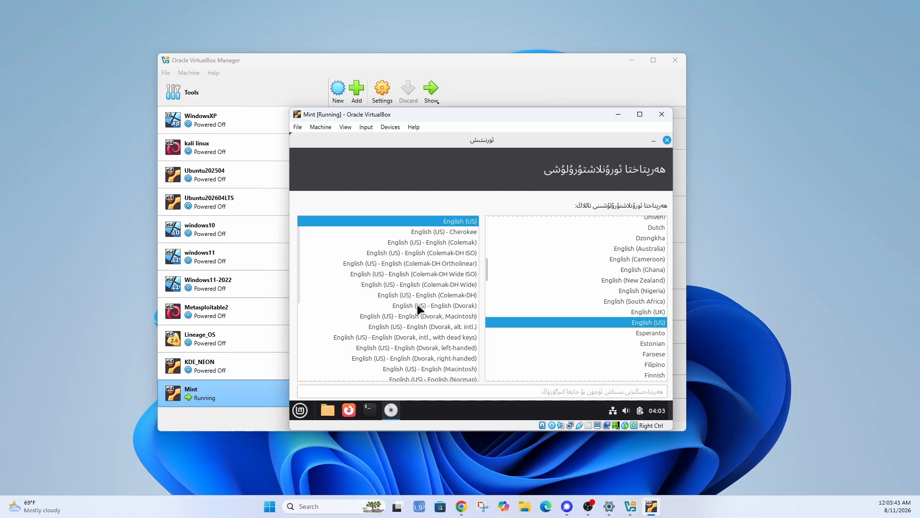
{"action": "scroll", "coordinate": [322, 320], "scroll_direction": "down", "scroll_amount": 5}
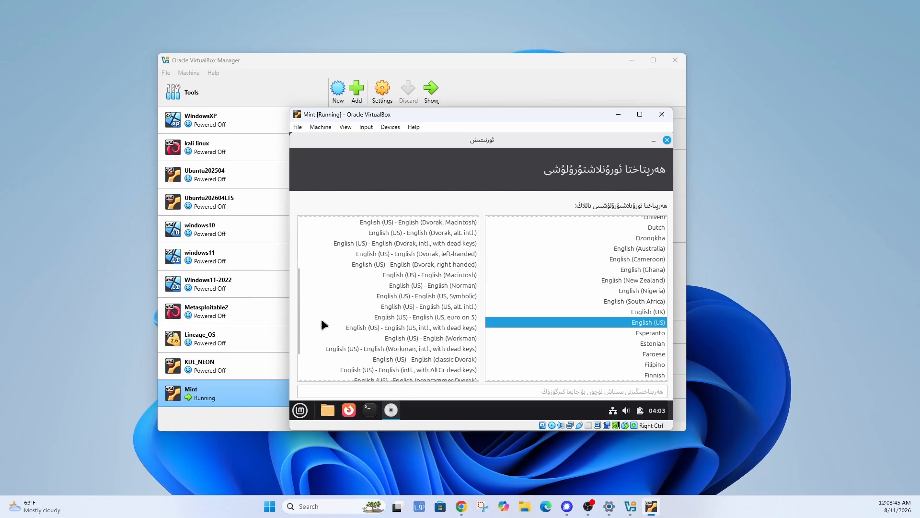
{"action": "scroll", "coordinate": [321, 320], "scroll_direction": "up", "scroll_amount": 5}
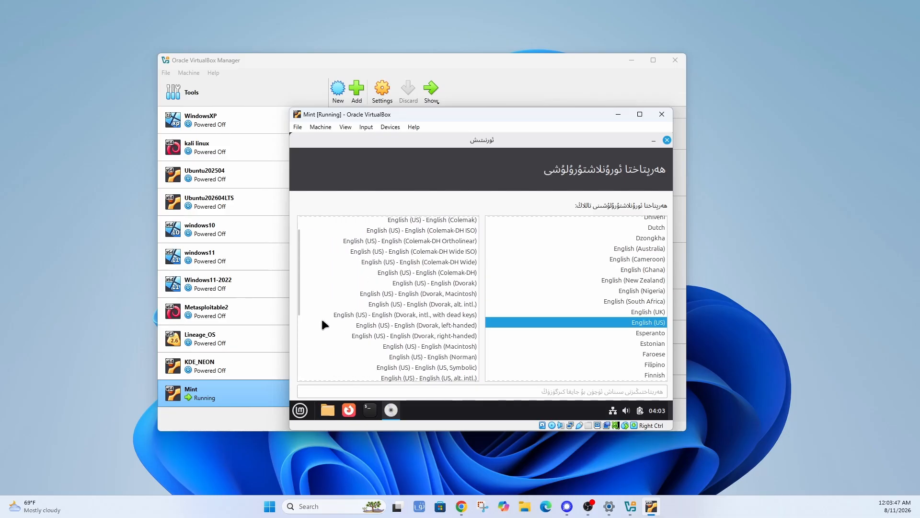
{"action": "double_click", "coordinate": [455, 221]}
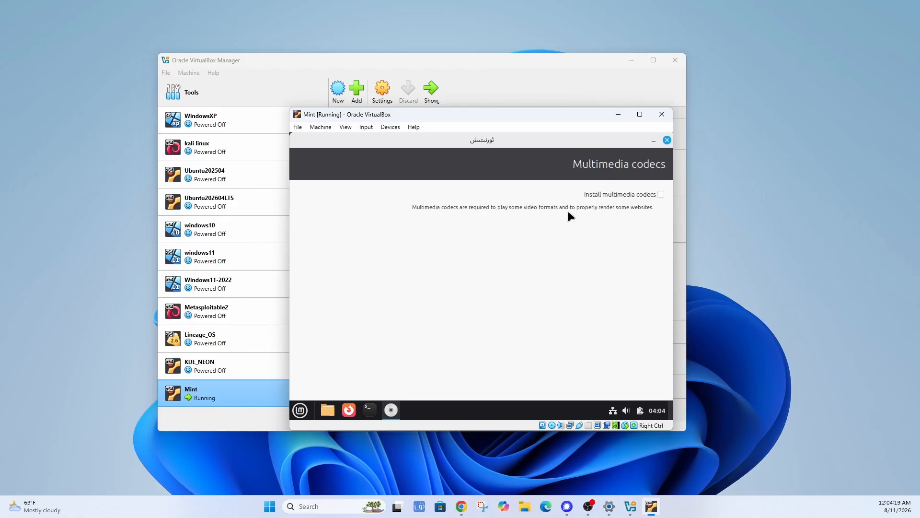
Tick Install multimedia codecs, maximize the VM window, center the installer, and continue.
{"action": "left_click", "coordinate": [662, 194]}
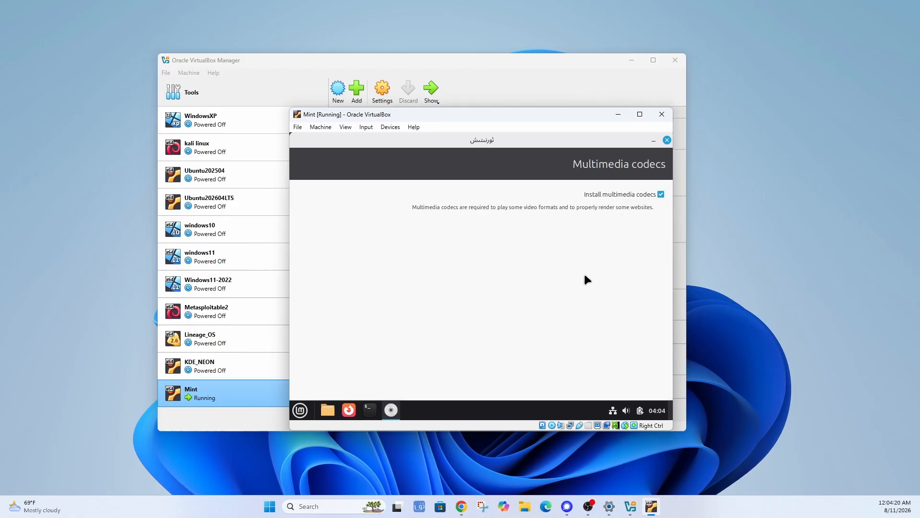
{"action": "double_click", "coordinate": [495, 116]}
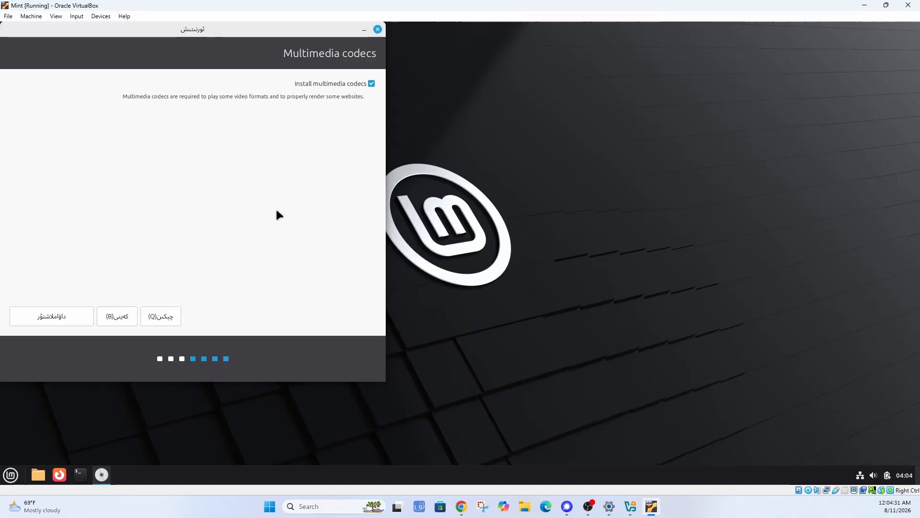
{"action": "left_click_drag", "start_coordinate": [218, 29], "coordinate": [484, 76]}
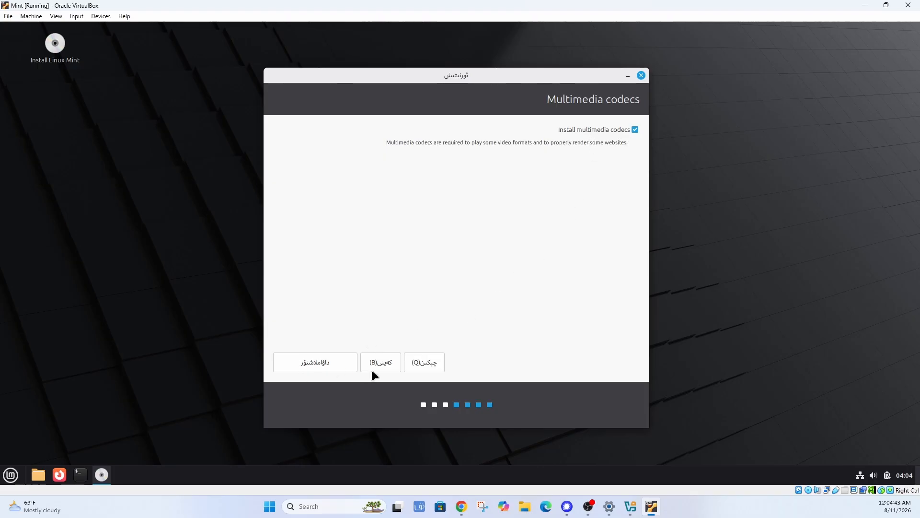
{"action": "left_click", "coordinate": [386, 363]}
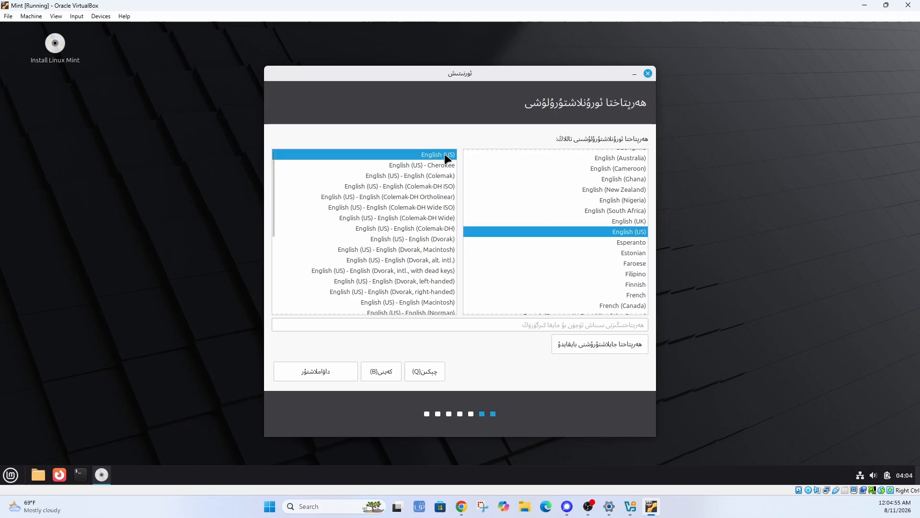
{"action": "left_click", "coordinate": [302, 377]}
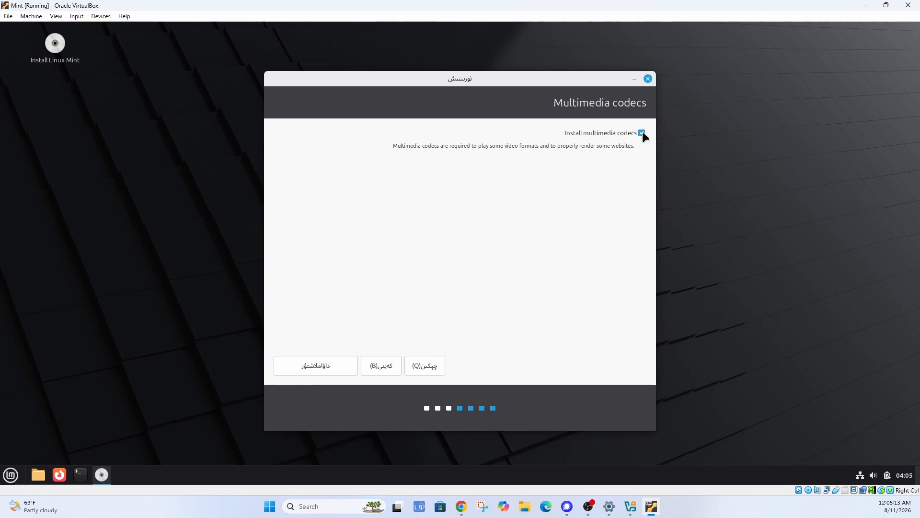
{"action": "left_click", "coordinate": [642, 133]}
{"action": "left_click", "coordinate": [317, 370]}
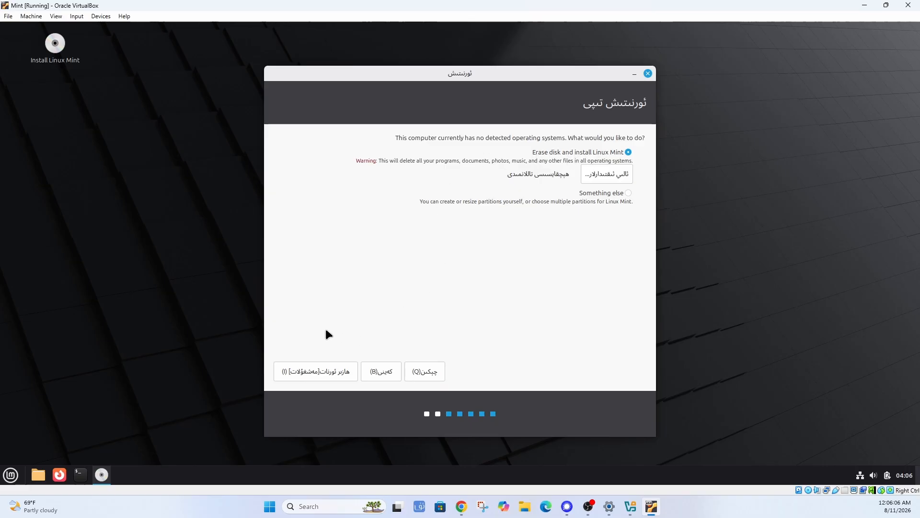
Start the Erase disk installation and approve writing the partition changes to disk.
{"action": "left_click", "coordinate": [313, 372]}
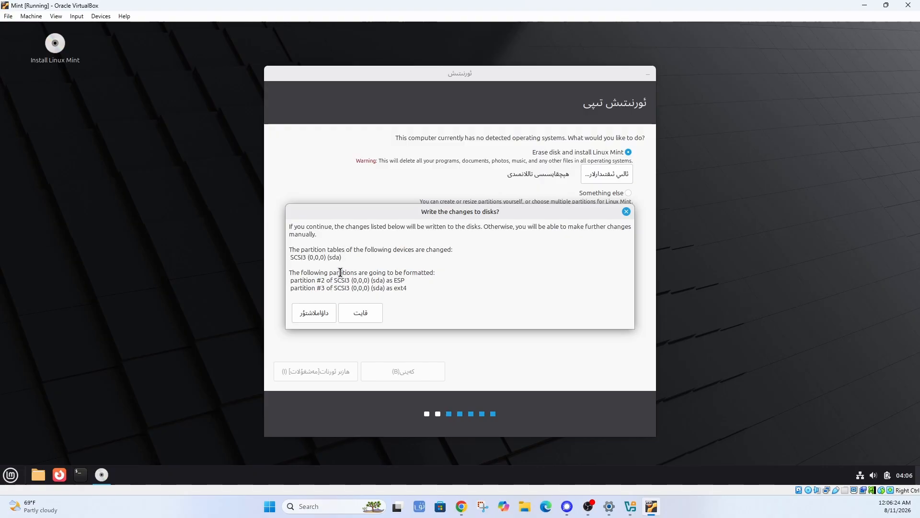
{"action": "left_click", "coordinate": [315, 314]}
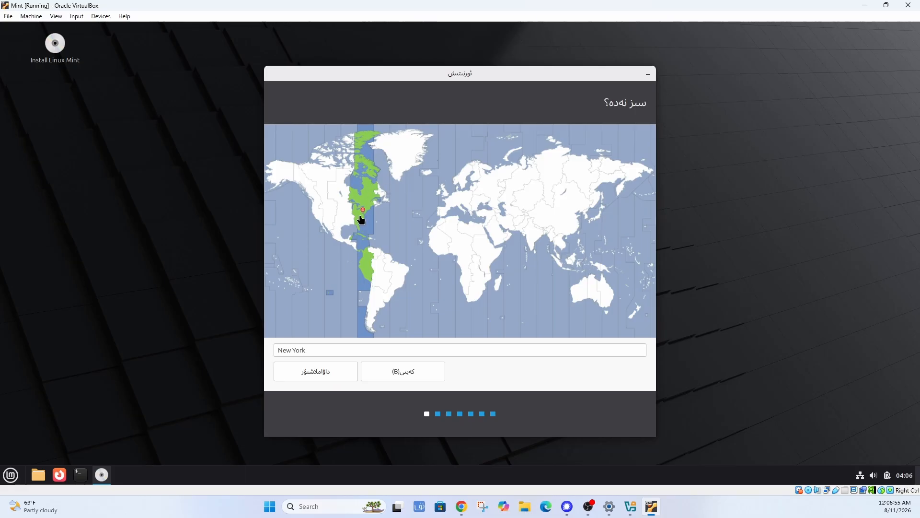
Try several timezones on the map, from Los Angeles and Toronto to Sydney and Omsk.
{"action": "left_click", "coordinate": [319, 215]}
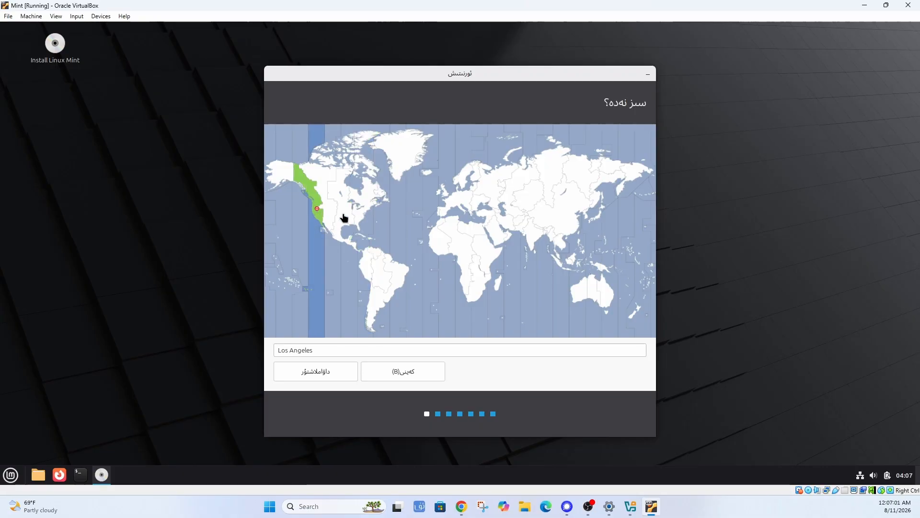
{"action": "left_click", "coordinate": [362, 212]}
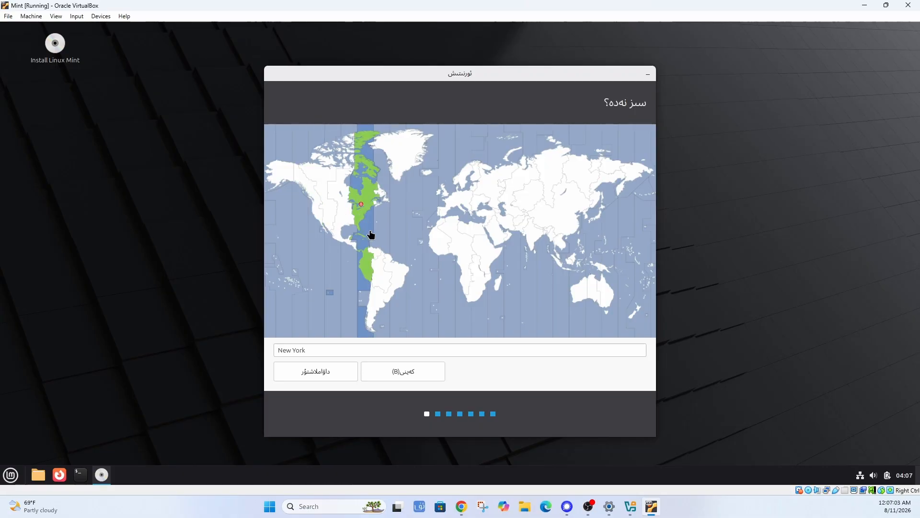
{"action": "left_click", "coordinate": [343, 214]}
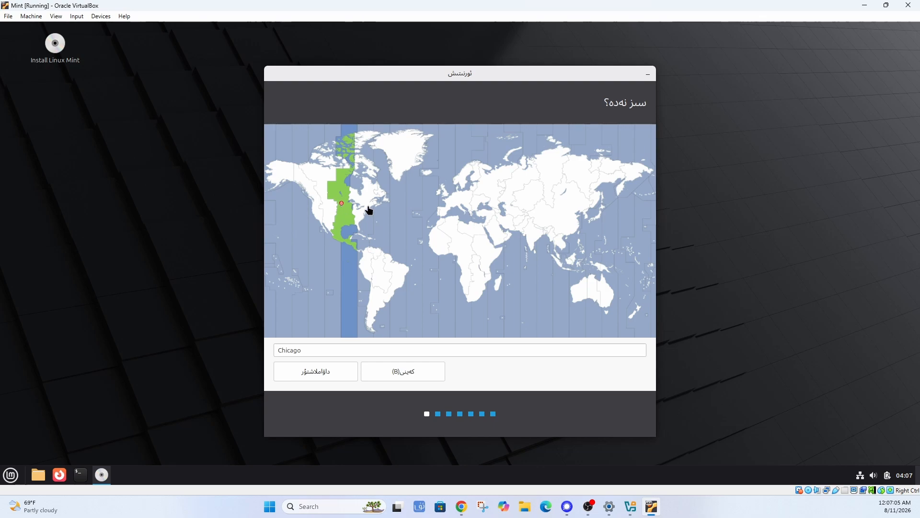
{"action": "left_click", "coordinate": [363, 205]}
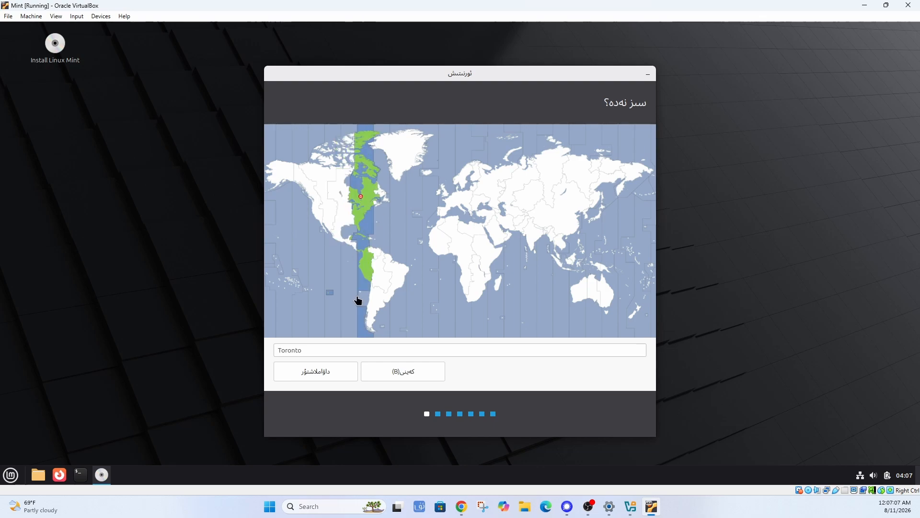
{"action": "left_click", "coordinate": [593, 288]}
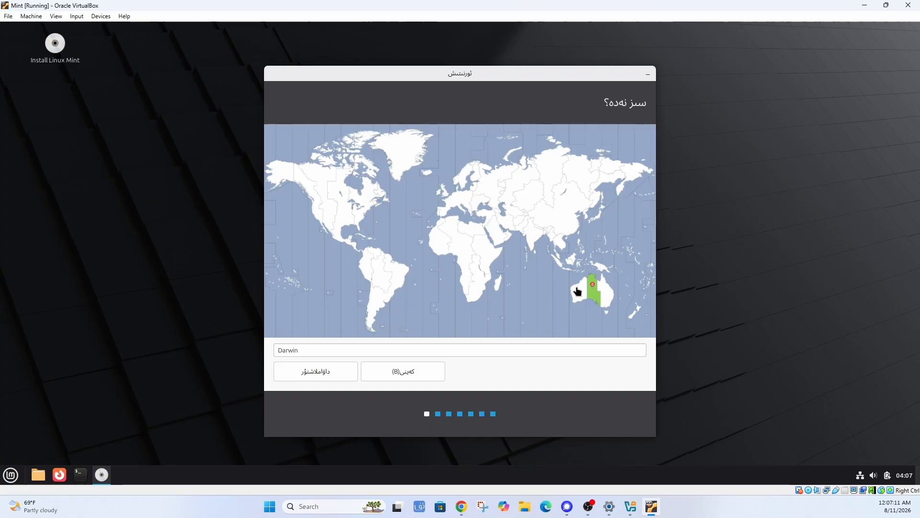
{"action": "left_click", "coordinate": [577, 290]}
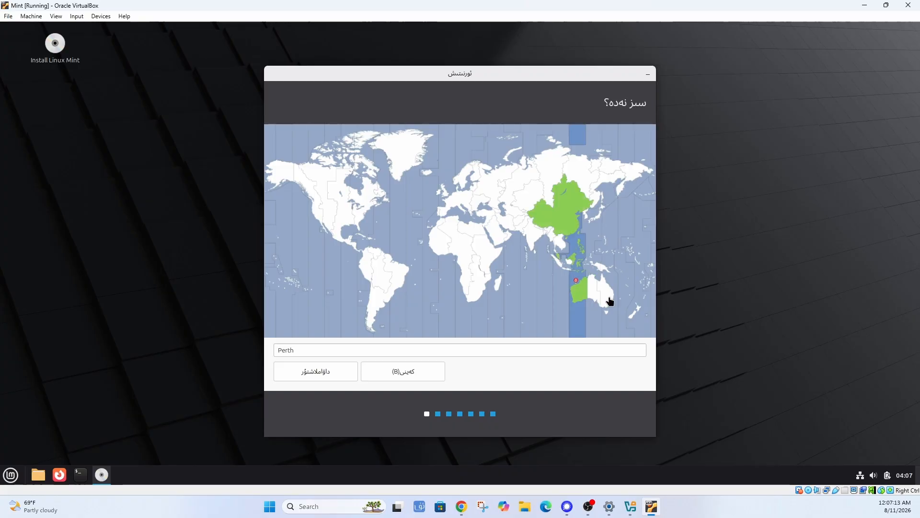
{"action": "left_click", "coordinate": [611, 301]}
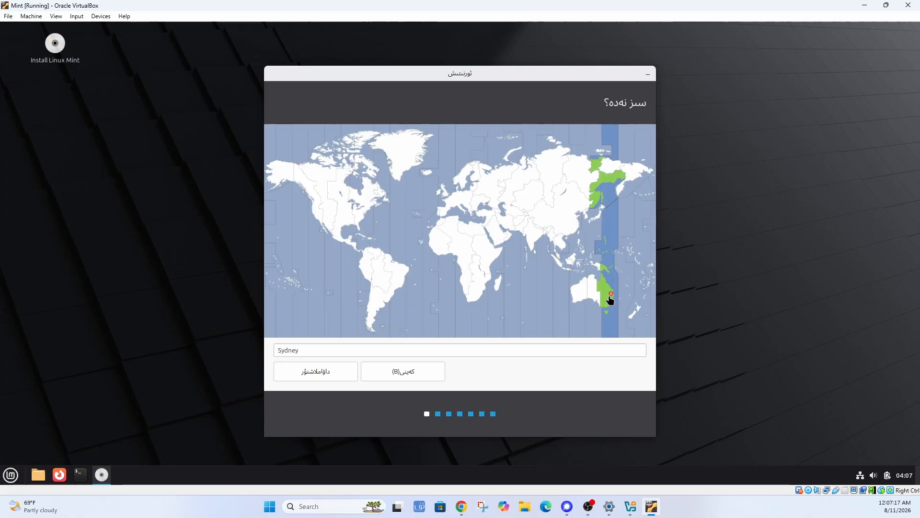
{"action": "left_click", "coordinate": [528, 194]}
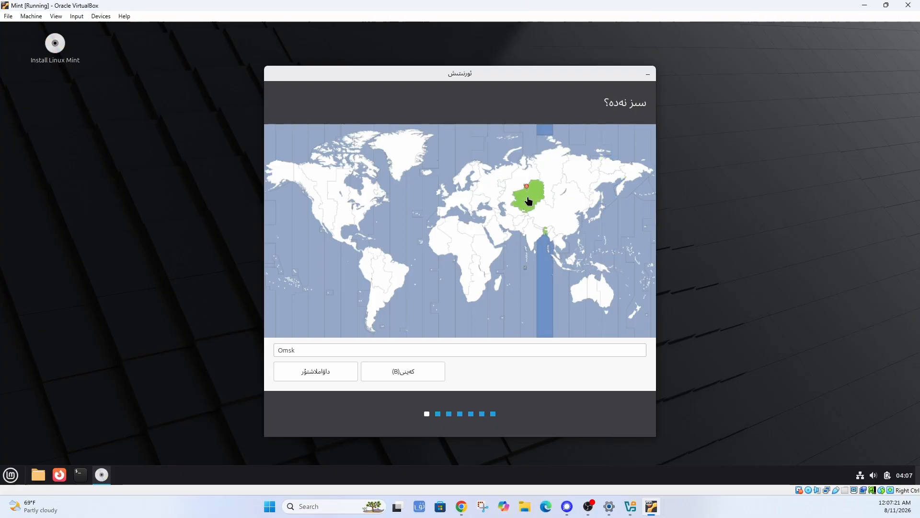
{"action": "left_click", "coordinate": [509, 205]}
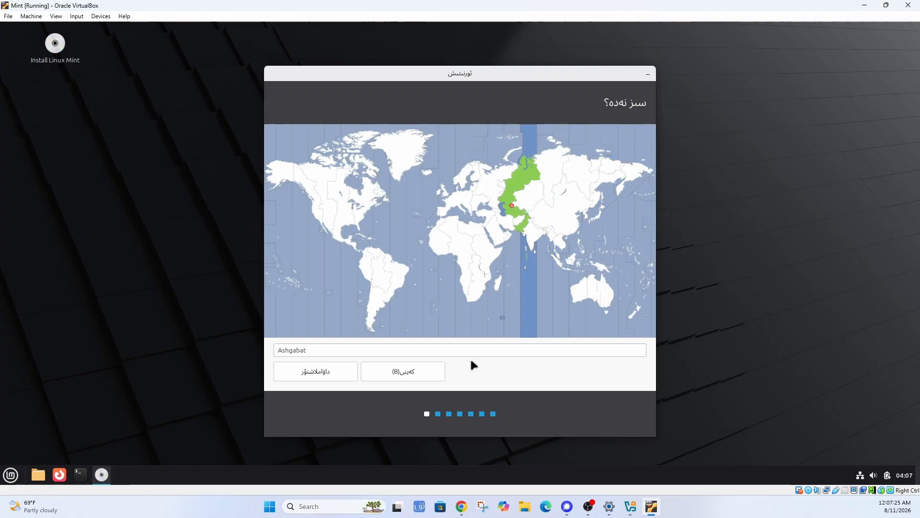
{"action": "left_click", "coordinate": [532, 200]}
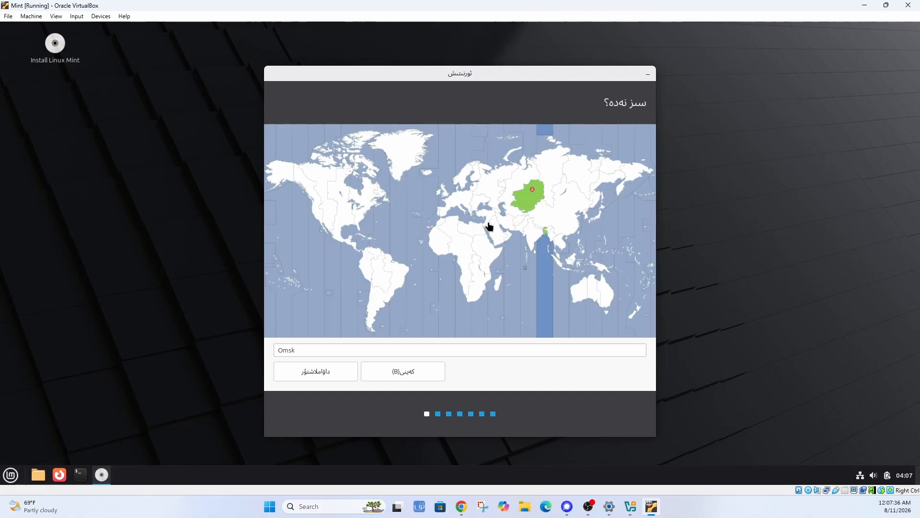
Settle on New York as the timezone and continue to account setup.
{"action": "left_click", "coordinate": [493, 259]}
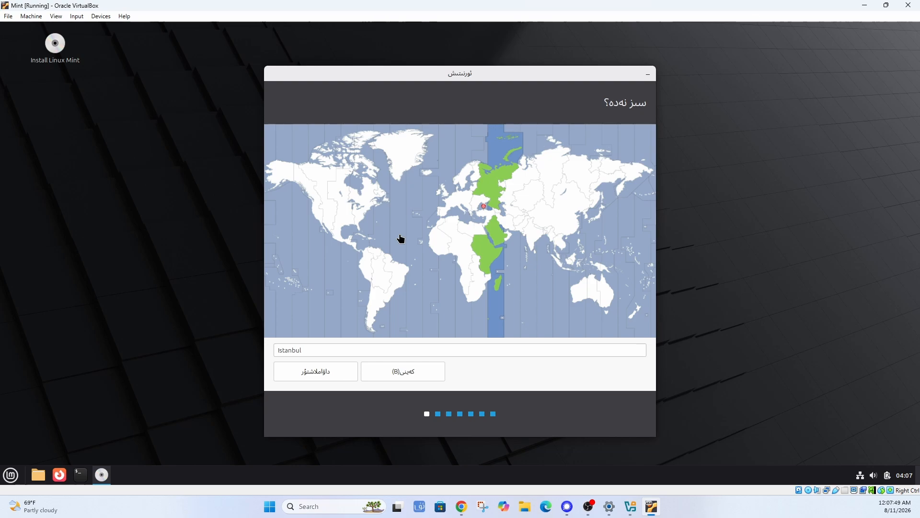
{"action": "left_click", "coordinate": [341, 214]}
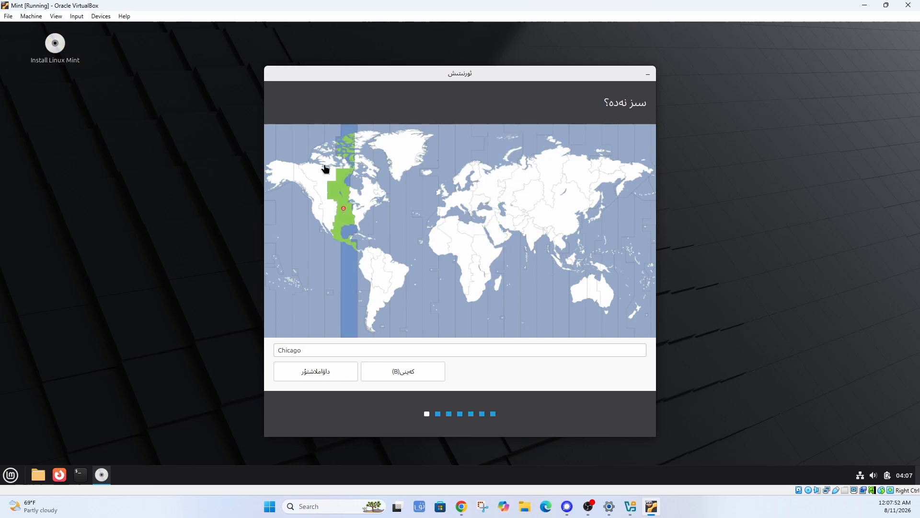
{"action": "left_click", "coordinate": [362, 205]}
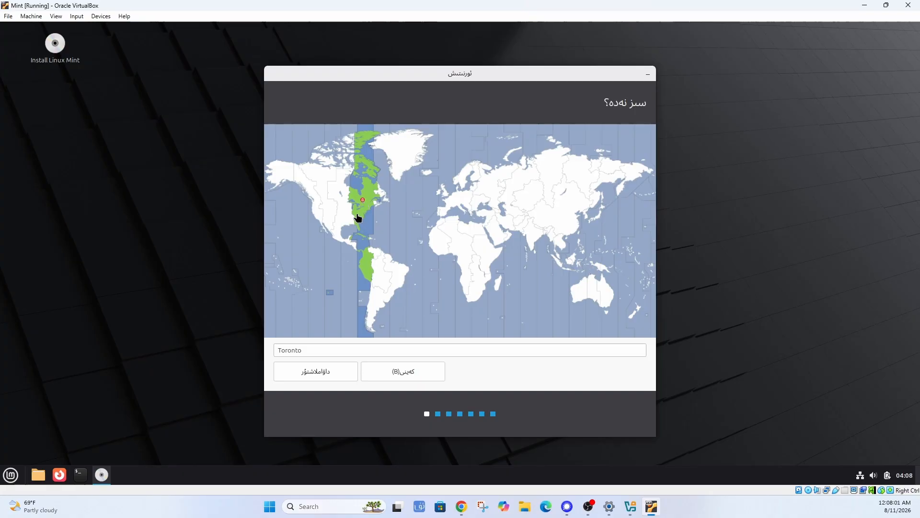
{"action": "left_click", "coordinate": [358, 211]}
{"action": "left_click", "coordinate": [319, 373]}
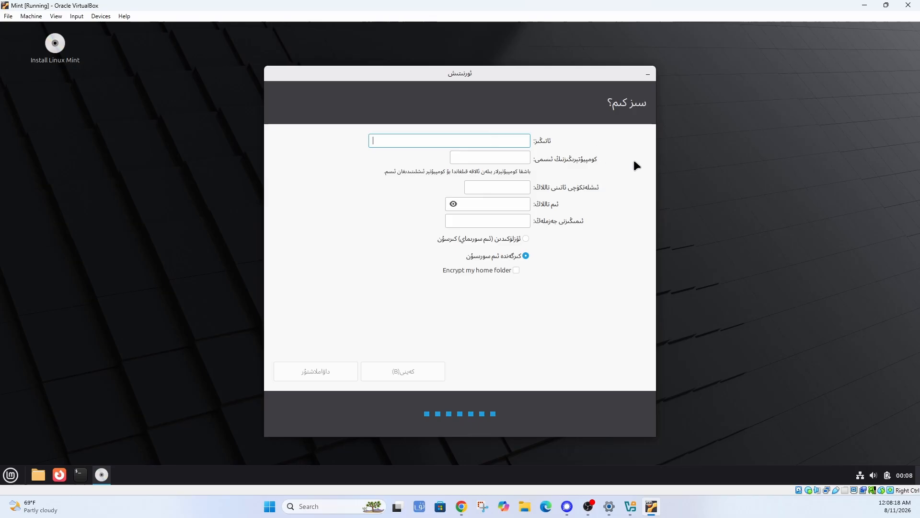
Enter the user's full name, keep the auto-filled computer name, and type the account password to confirm.
{"action": "type", "text": "Tarim"}
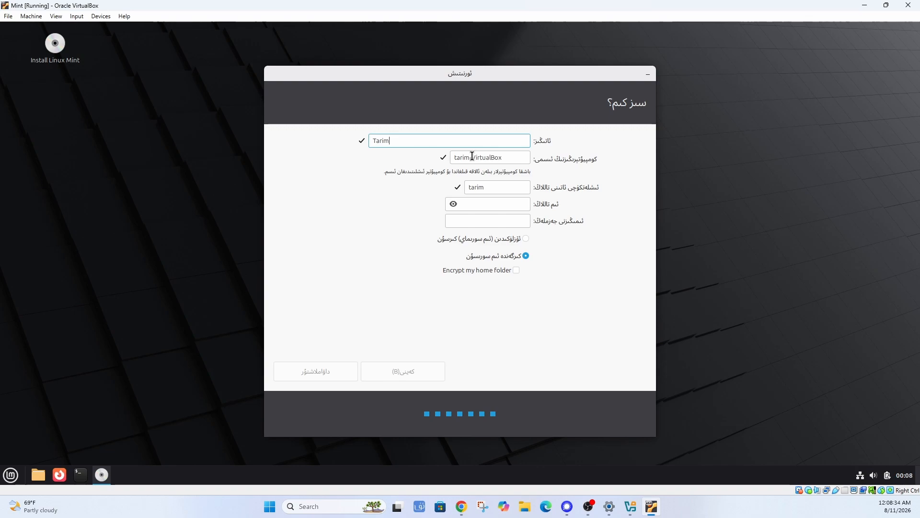
{"action": "left_click_drag", "start_coordinate": [473, 156], "coordinate": [517, 154]}
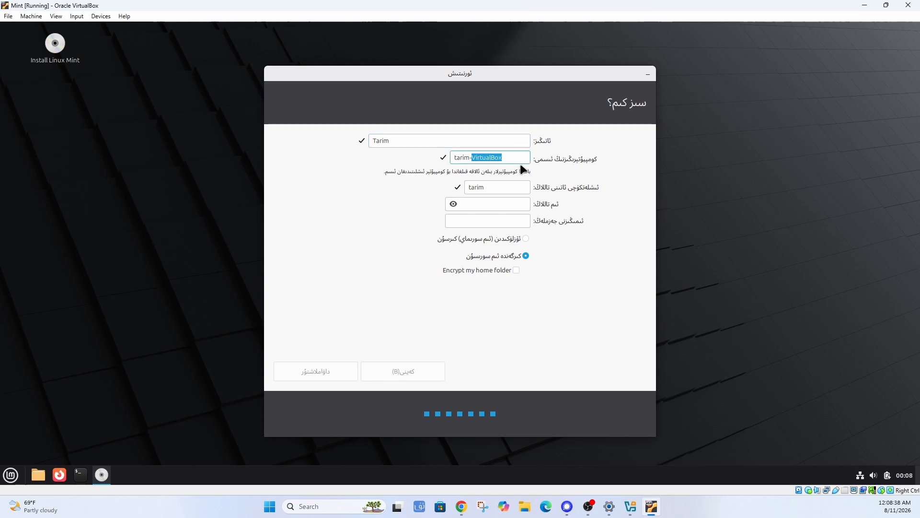
{"action": "left_click", "coordinate": [507, 159]}
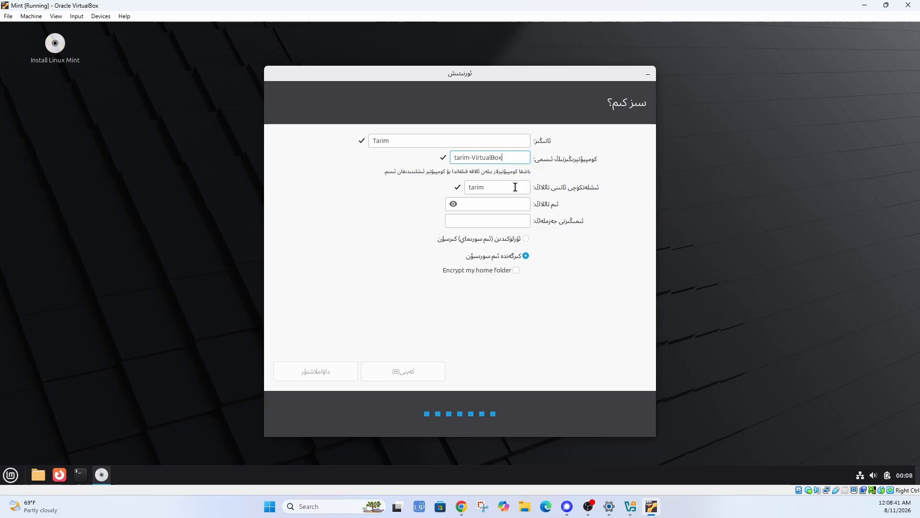
{"action": "left_click", "coordinate": [469, 204]}
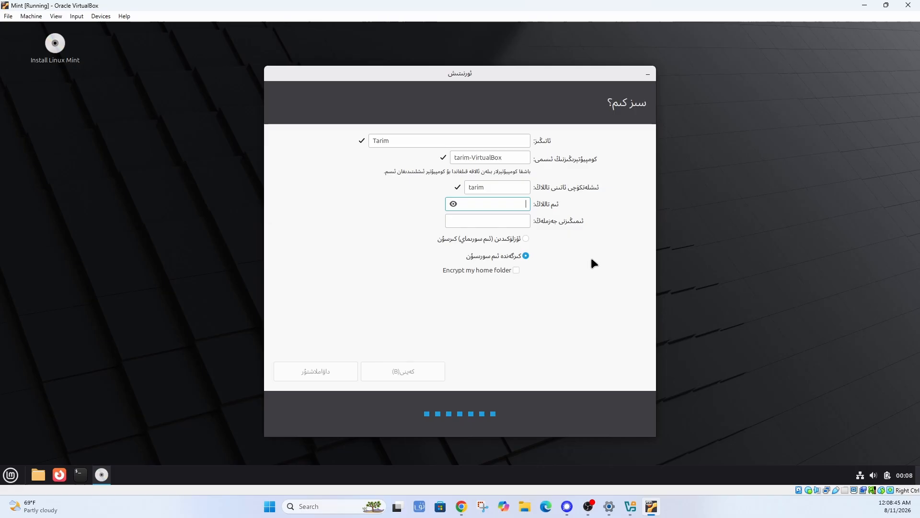
{"action": "type", "text": "123456"}
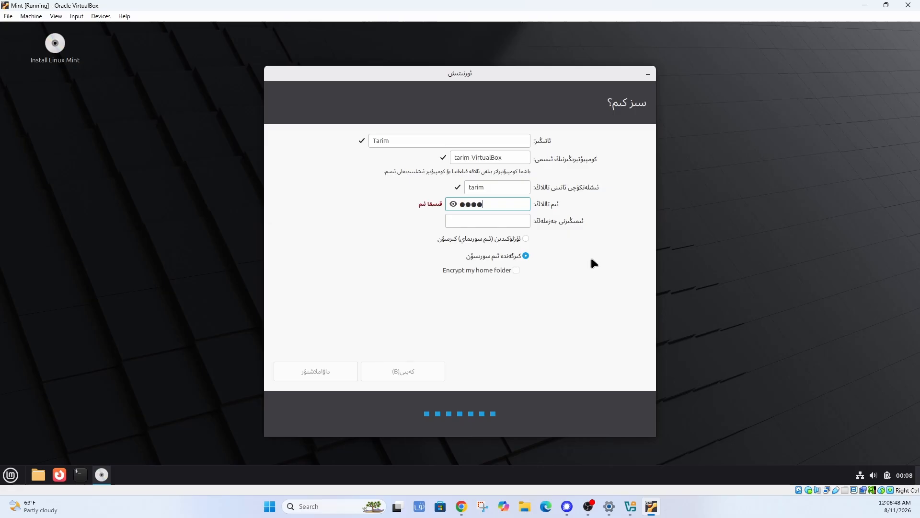
{"action": "left_click", "coordinate": [485, 218]}
{"action": "type", "text": "123456"}
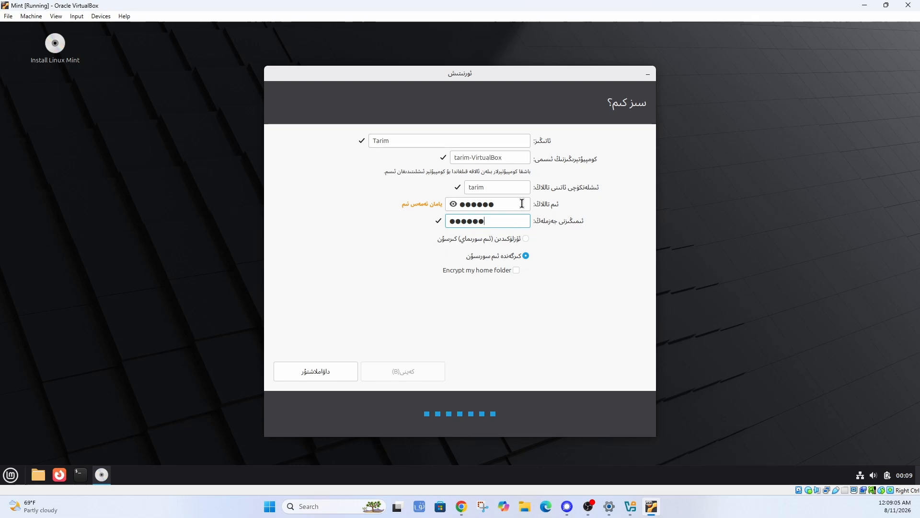
Accept the account details and let the installer copy files until Linux Mint finishes installing.
{"action": "left_click", "coordinate": [321, 372]}
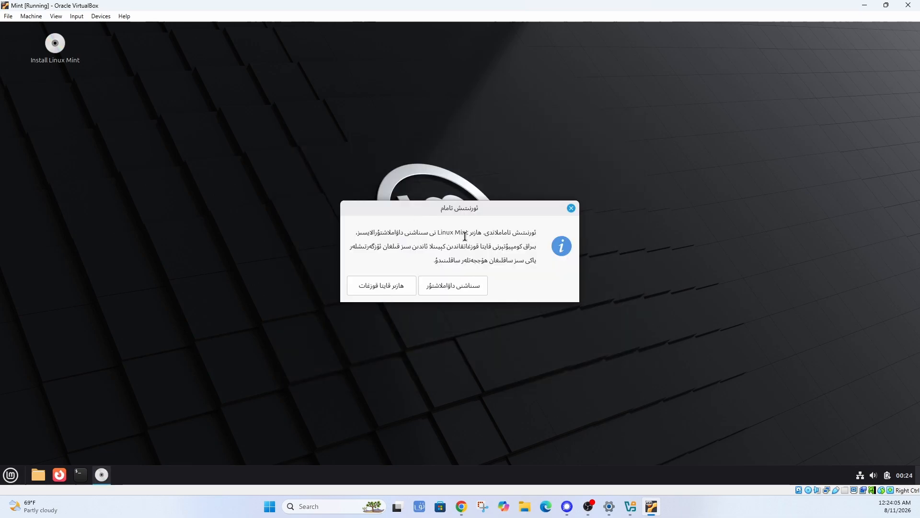
Choose Restart Now in the installation-complete dialog.
{"action": "left_click", "coordinate": [391, 284]}
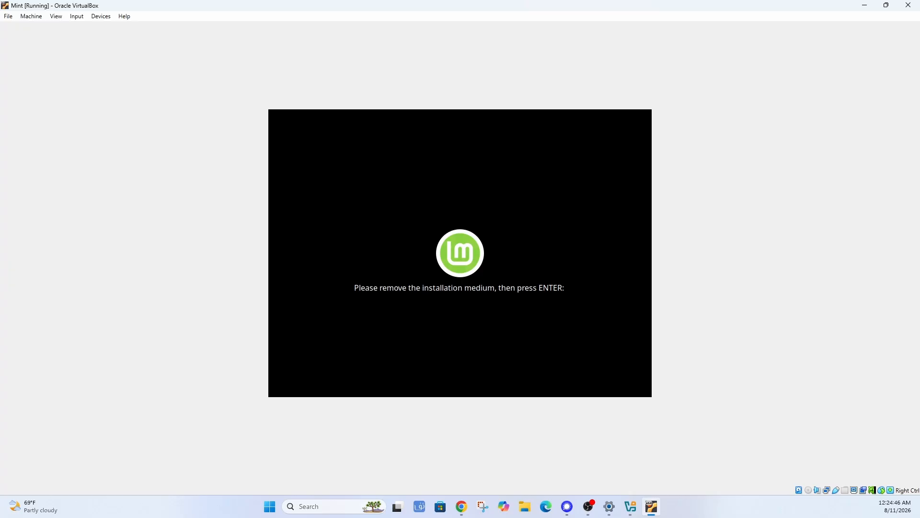
Confirm the installation medium is removed so the Mint VM continues rebooting.
{"action": "key", "text": "Return"}
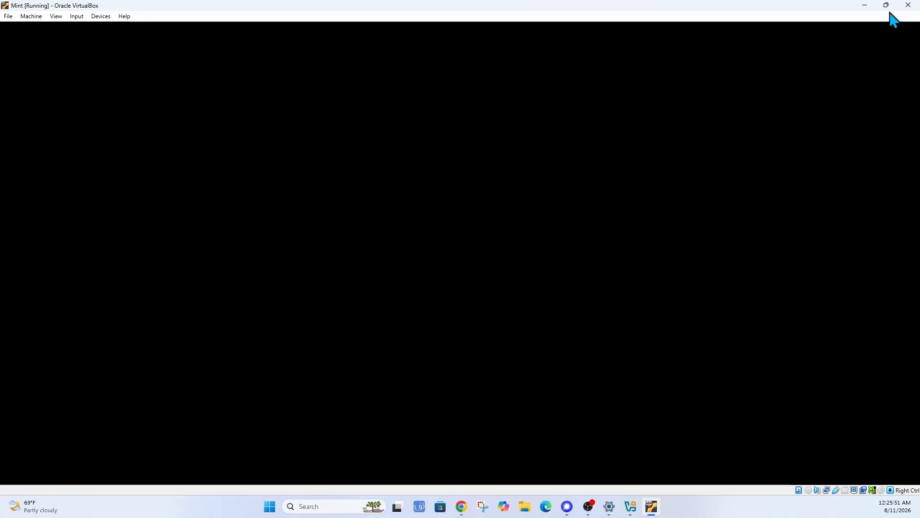
Leave full screen and power off the Mint VM through File > Close.
{"action": "left_click", "coordinate": [886, 5]}
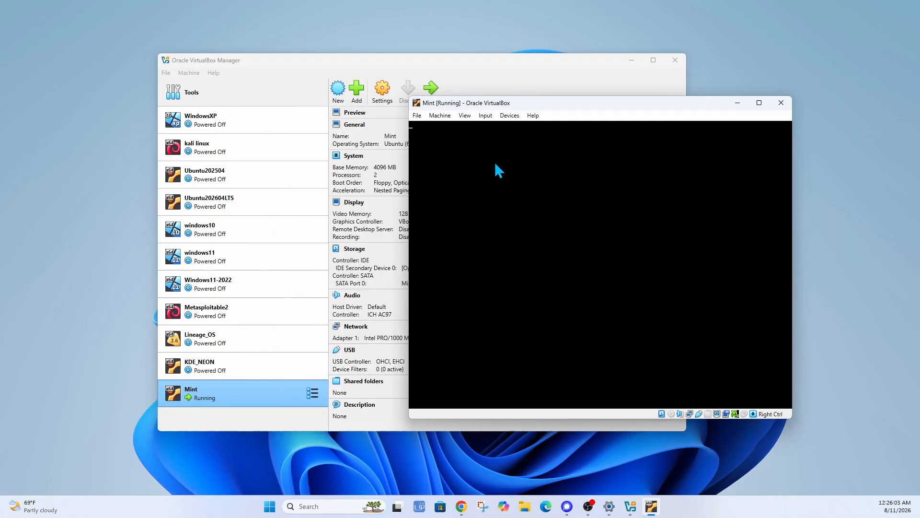
{"action": "left_click", "coordinate": [417, 116]}
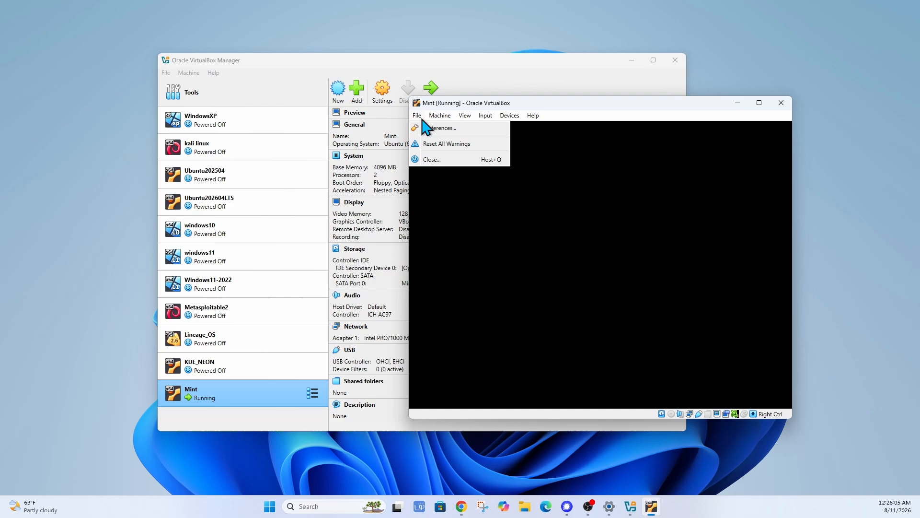
{"action": "left_click", "coordinate": [439, 160]}
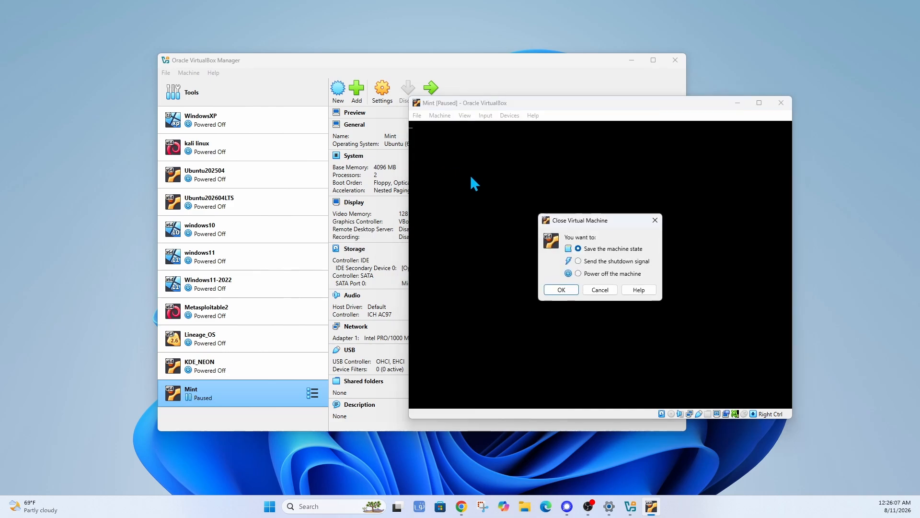
{"action": "left_click", "coordinate": [592, 273]}
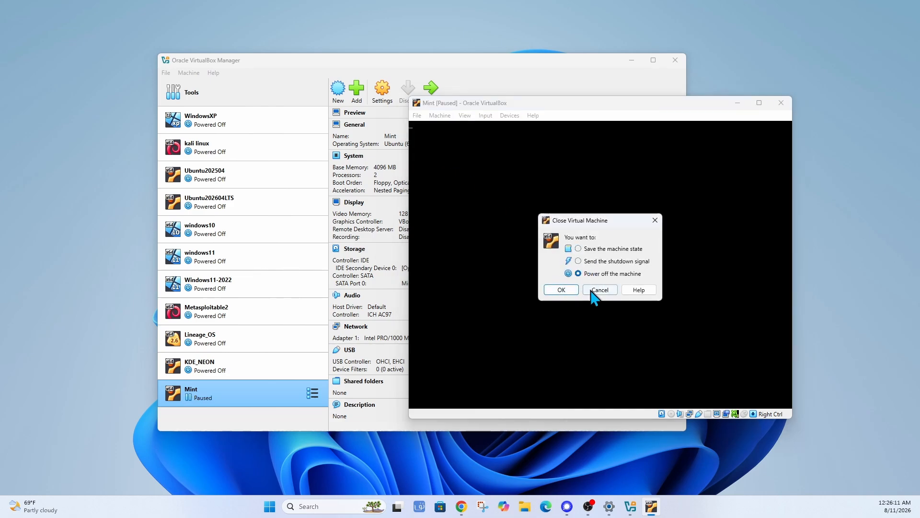
{"action": "left_click", "coordinate": [561, 289]}
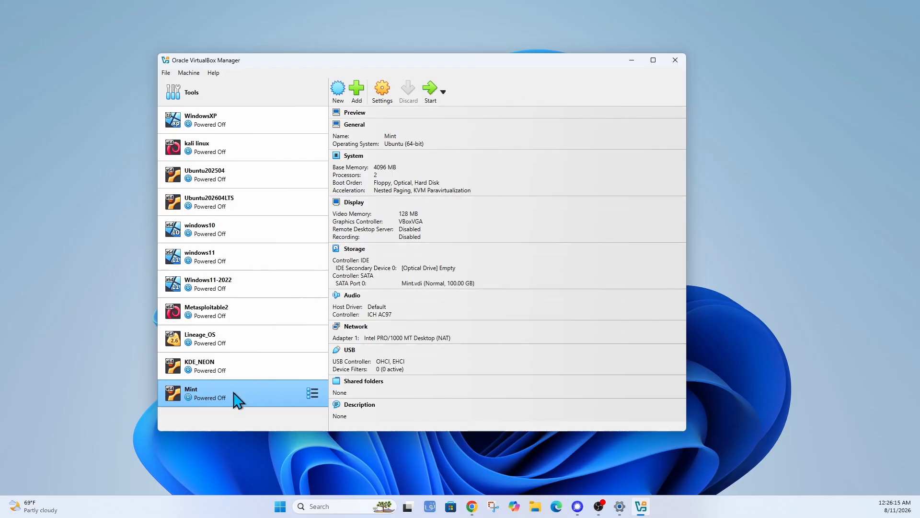
Start the Mint VM and dismiss the Auto capture keyboard notification.
{"action": "left_click", "coordinate": [430, 90]}
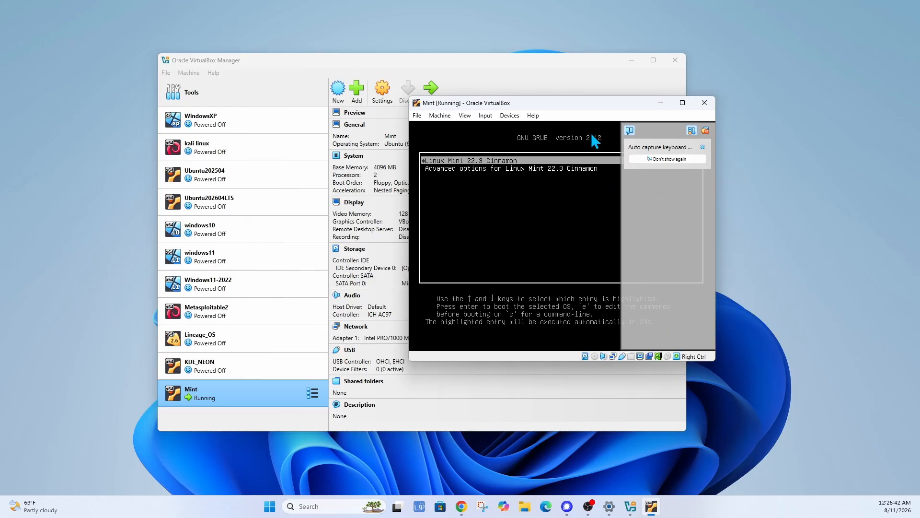
{"action": "left_click", "coordinate": [707, 131]}
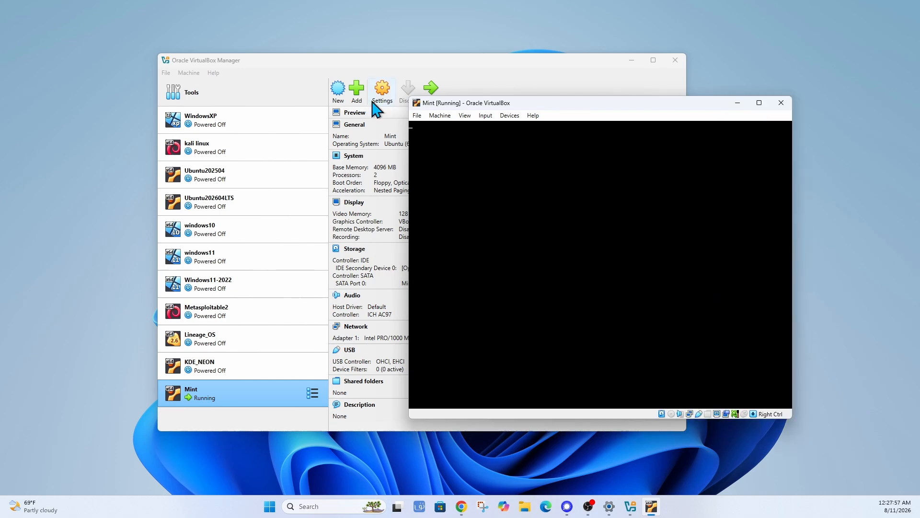
Power off the running Mint VM through File > Close.
{"action": "left_click", "coordinate": [421, 115]}
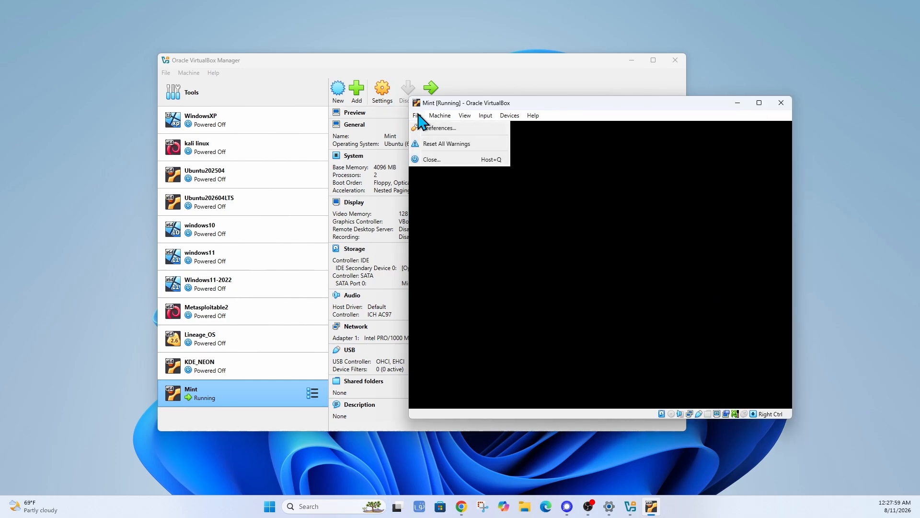
{"action": "left_click", "coordinate": [456, 160]}
{"action": "left_click", "coordinate": [562, 291]}
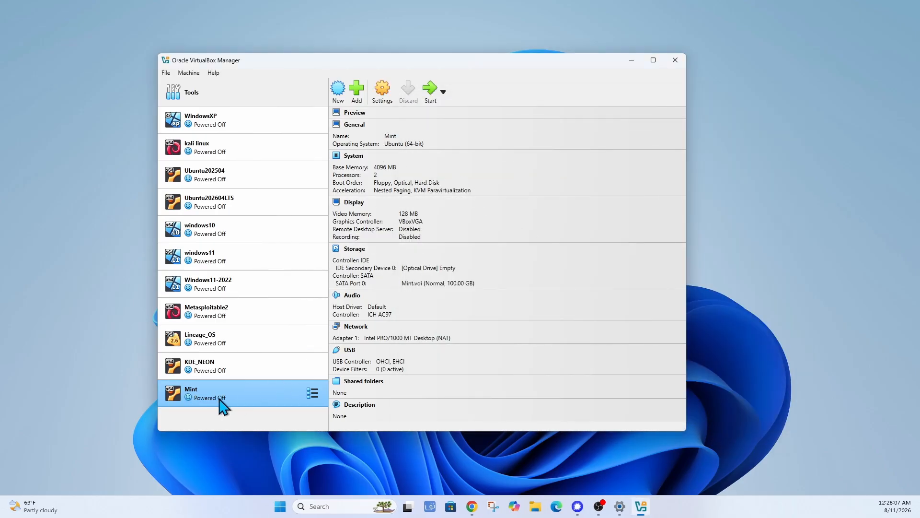
Set the Mint VM's Display graphics controller to VBoxSVGA and save.
{"action": "left_click", "coordinate": [382, 90]}
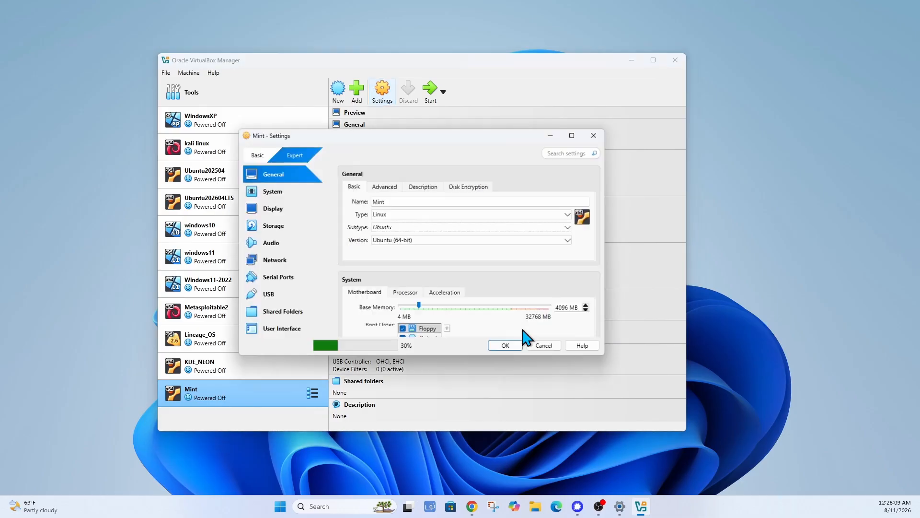
{"action": "left_click", "coordinate": [277, 209]}
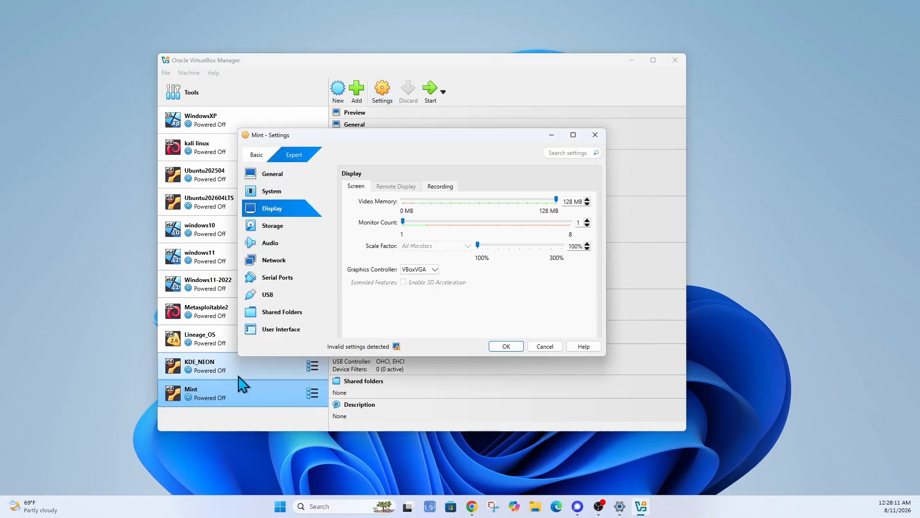
{"action": "left_click", "coordinate": [435, 269]}
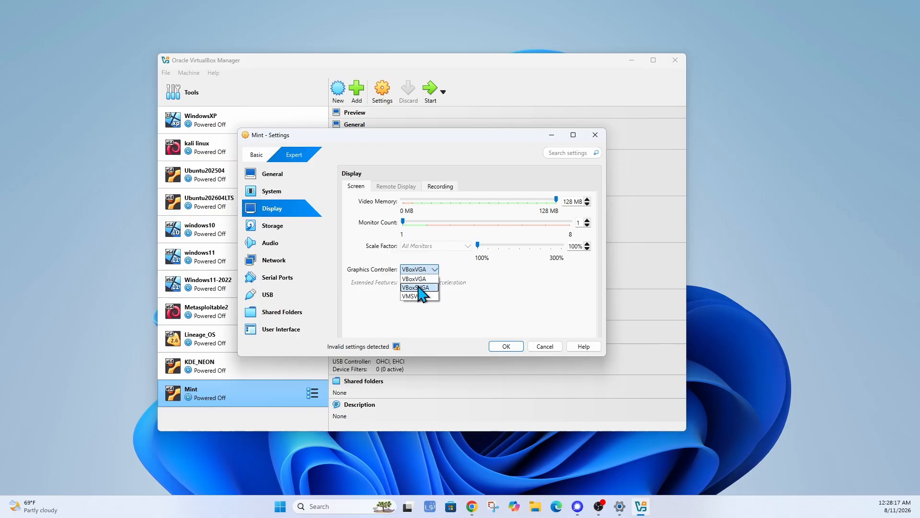
{"action": "left_click", "coordinate": [431, 289]}
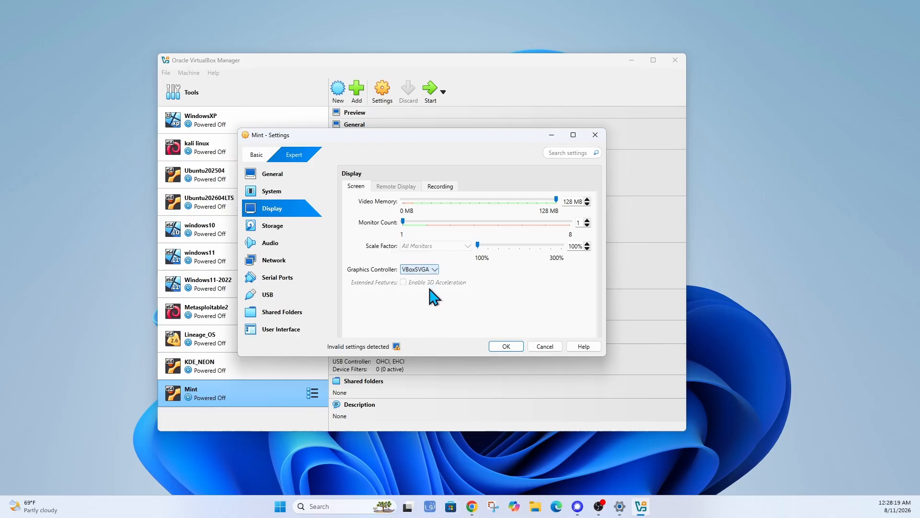
{"action": "left_click", "coordinate": [506, 349]}
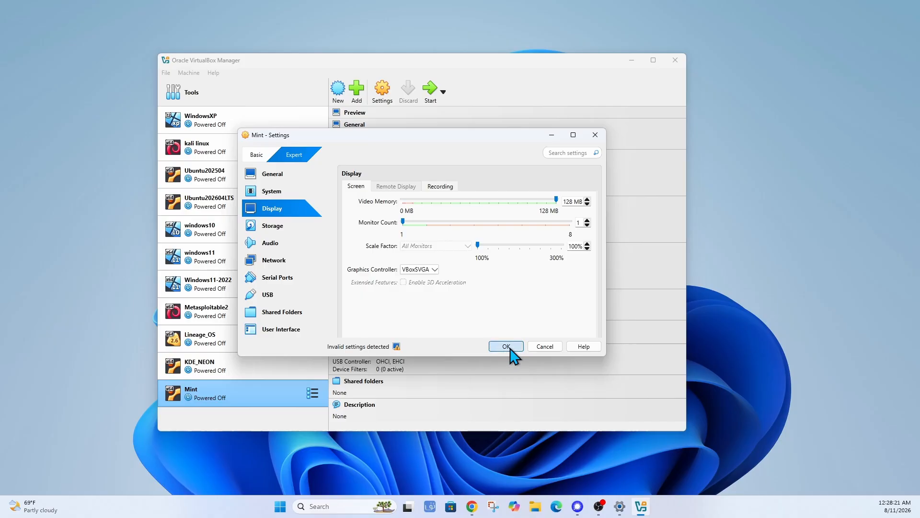
Boot Mint with VBoxSVGA graphics, then power the VM off again.
{"action": "left_click", "coordinate": [430, 96]}
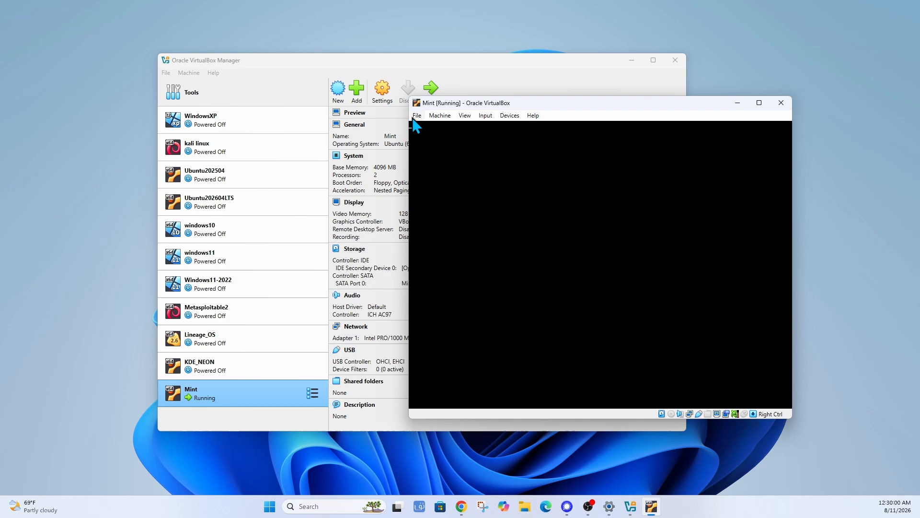
{"action": "left_click", "coordinate": [417, 116]}
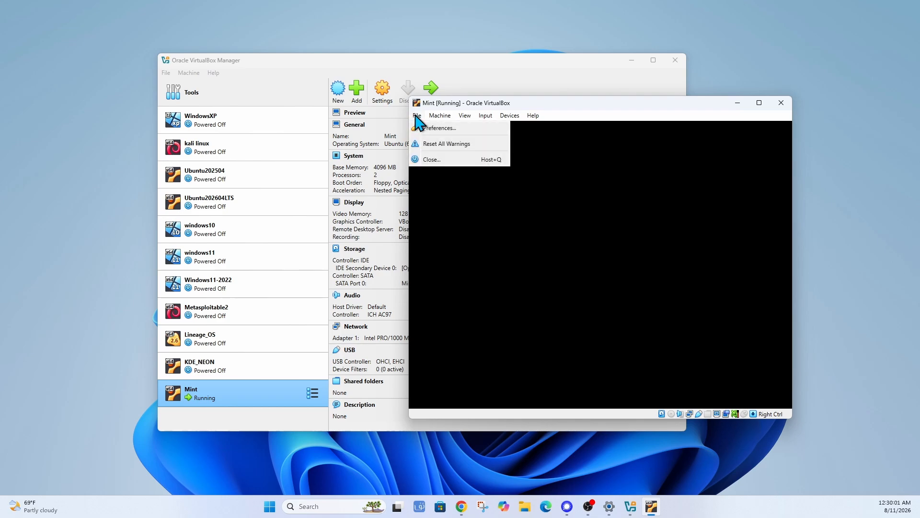
{"action": "left_click", "coordinate": [435, 160]}
{"action": "left_click", "coordinate": [591, 292]}
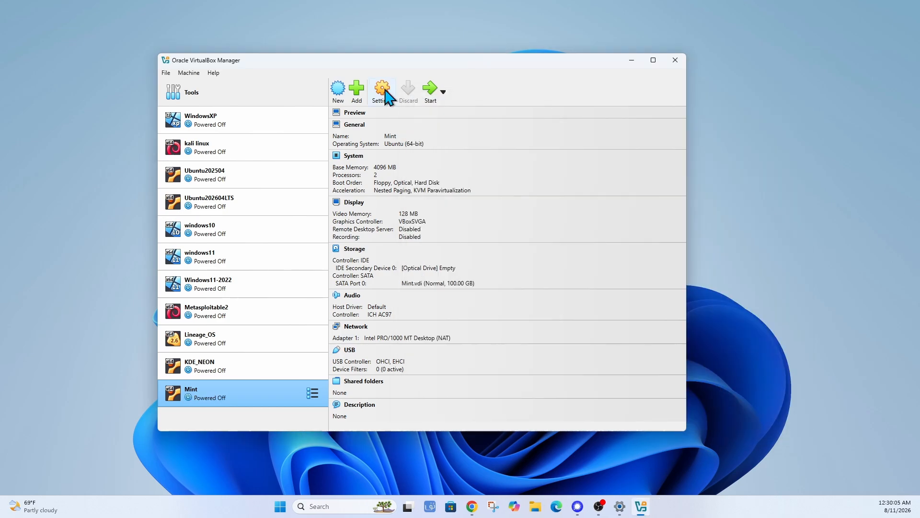
Switch the graphics controller to VMSVGA, save, and start the Mint VM.
{"action": "left_click", "coordinate": [386, 92]}
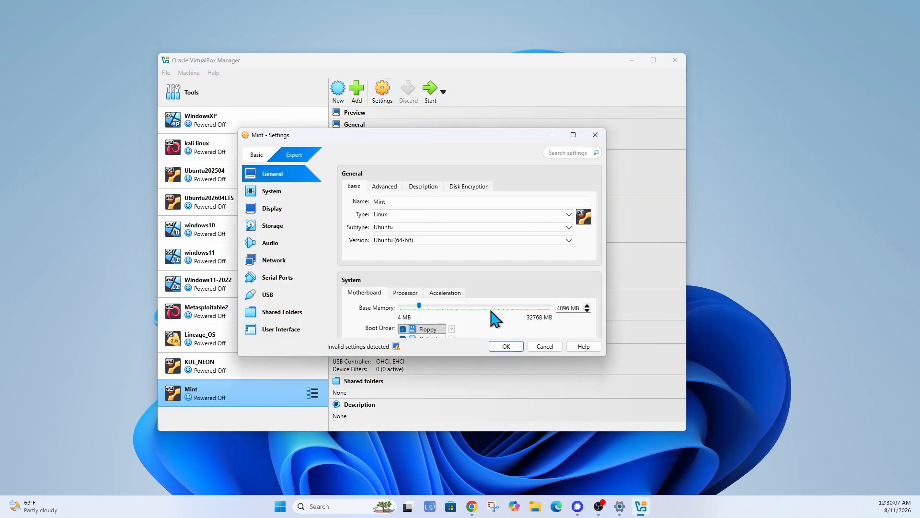
{"action": "left_click", "coordinate": [255, 213]}
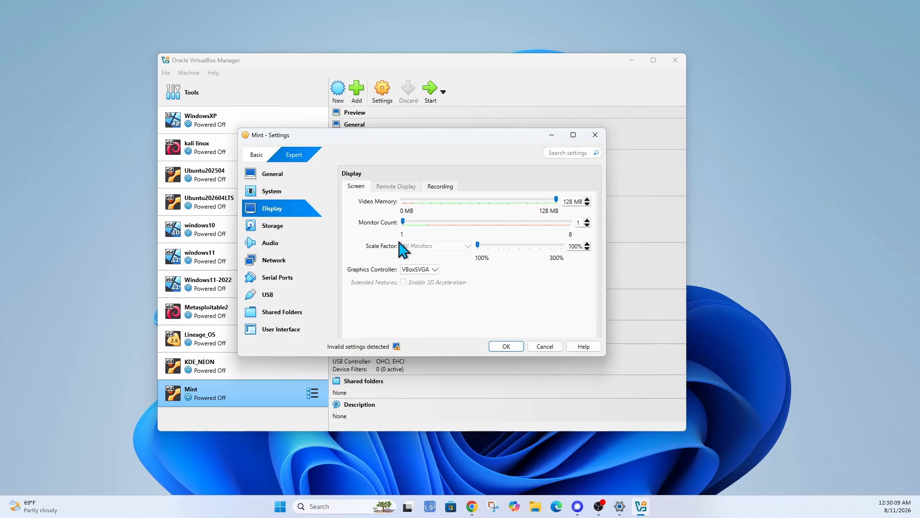
{"action": "left_click", "coordinate": [436, 271]}
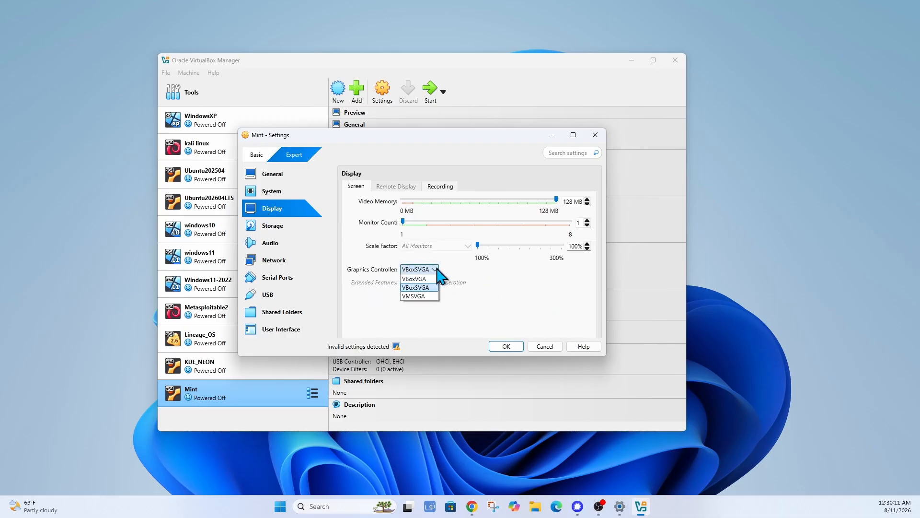
{"action": "left_click", "coordinate": [422, 296]}
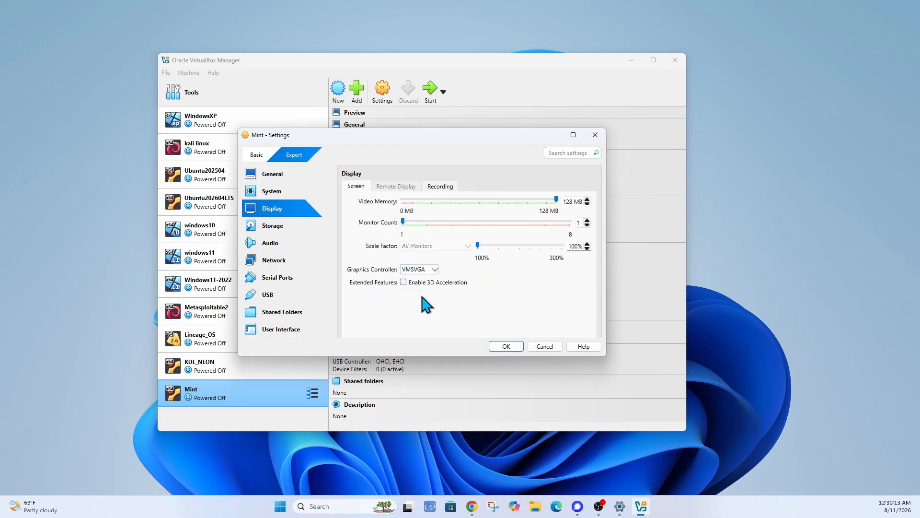
{"action": "left_click", "coordinate": [507, 346]}
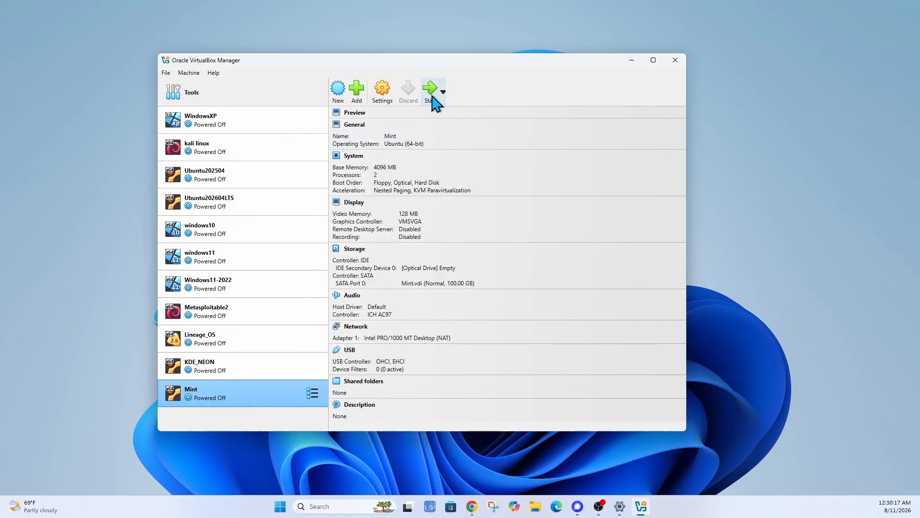
{"action": "left_click", "coordinate": [433, 97]}
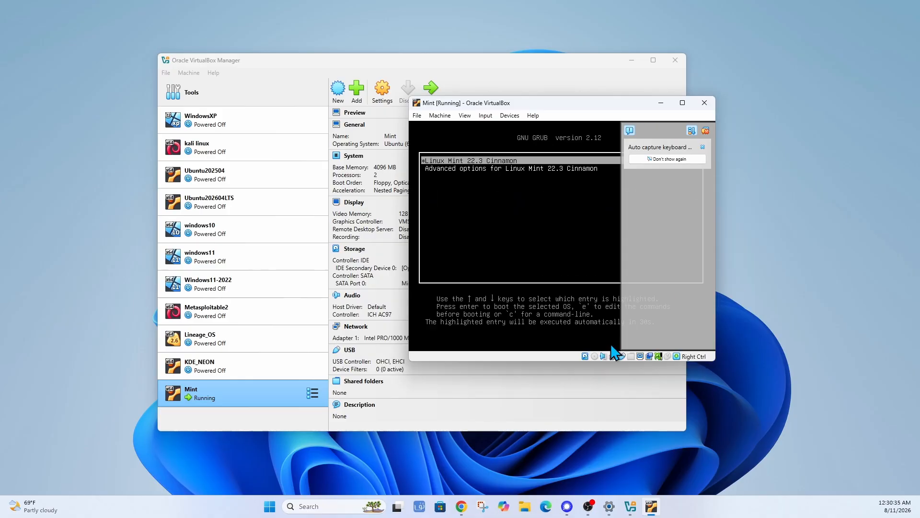
{"action": "left_click", "coordinate": [440, 116]}
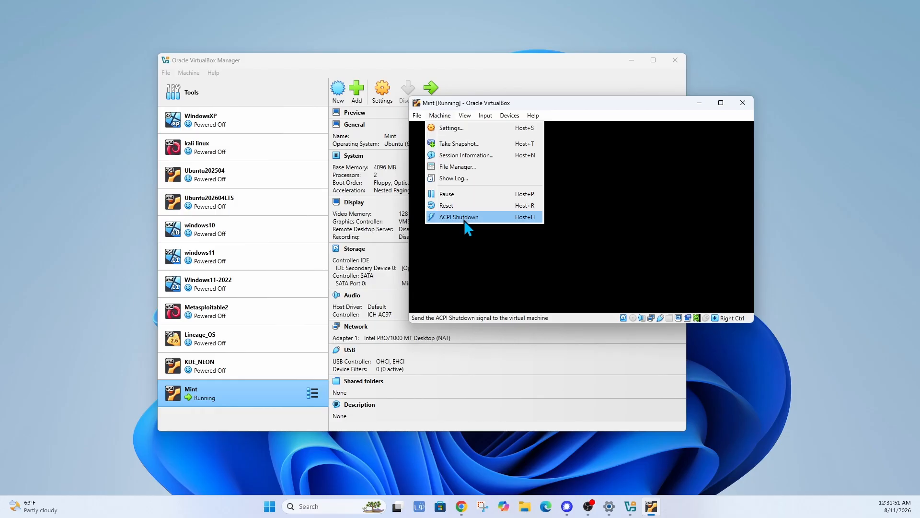
{"action": "left_click", "coordinate": [464, 220]}
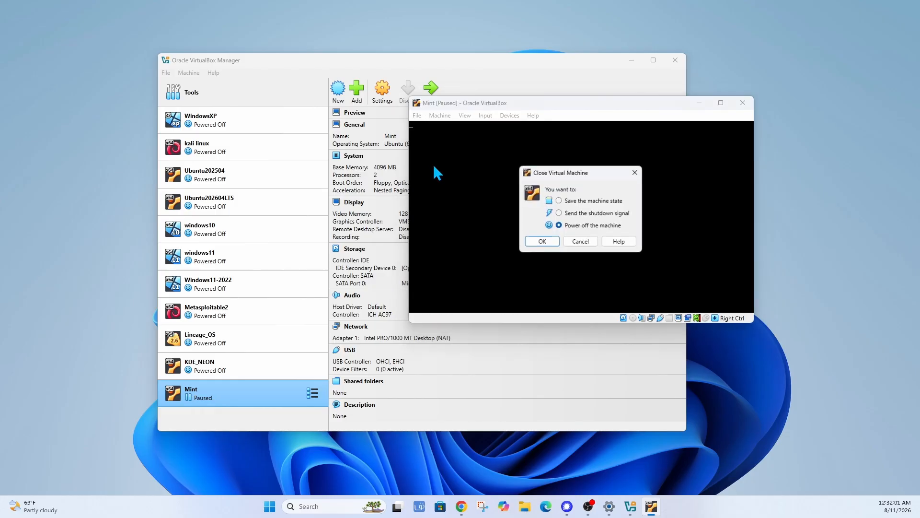
{"action": "left_click", "coordinate": [538, 241]}
{"action": "left_click", "coordinate": [382, 97]}
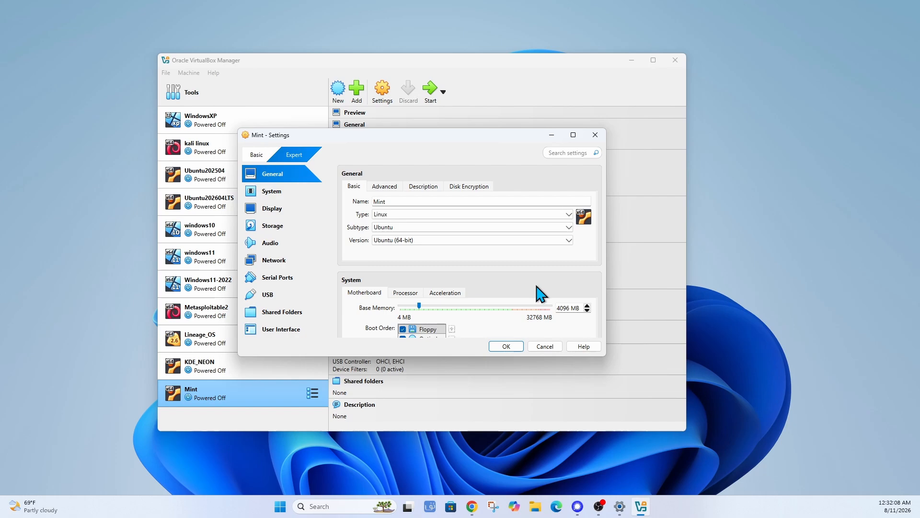
Pick Debian from the OS subtype list, making the version Debian (64-bit).
{"action": "left_click", "coordinate": [569, 227]}
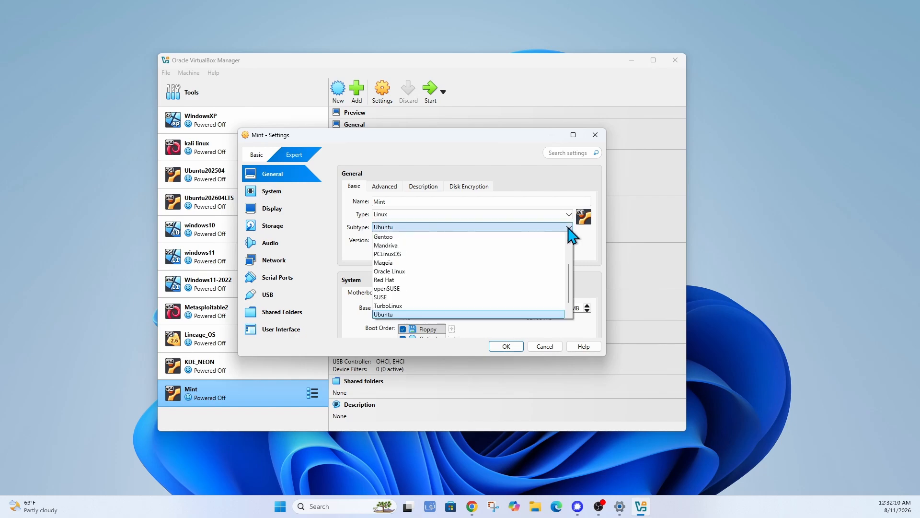
{"action": "scroll", "coordinate": [558, 269], "scroll_direction": "down", "scroll_amount": 1}
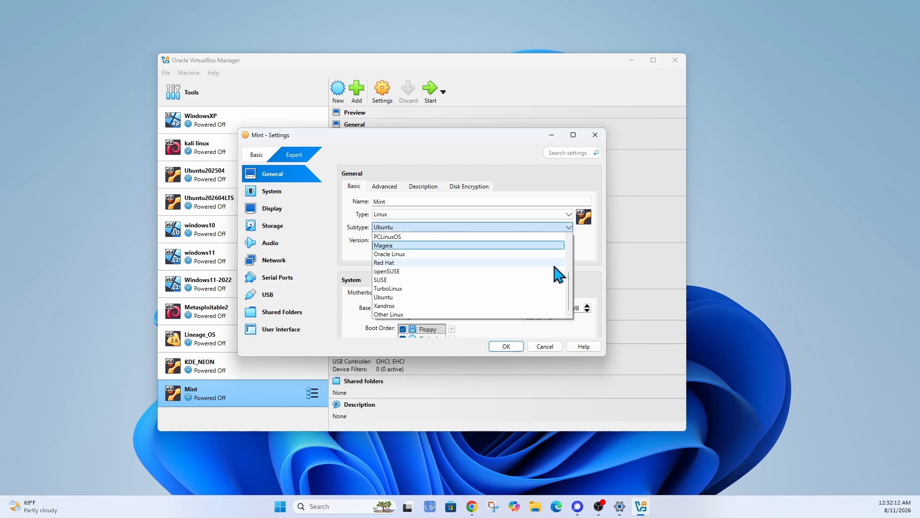
{"action": "scroll", "coordinate": [557, 274], "scroll_direction": "up", "scroll_amount": 3}
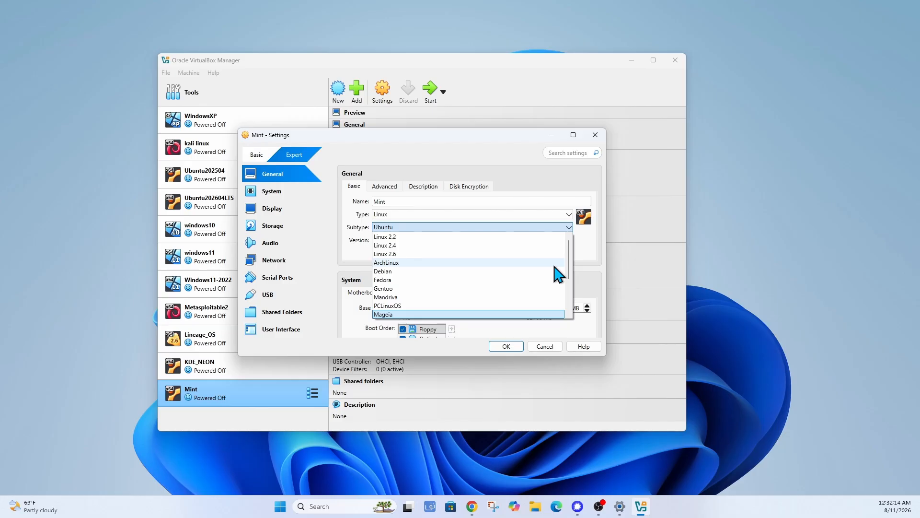
{"action": "scroll", "coordinate": [558, 274], "scroll_direction": "down", "scroll_amount": 3}
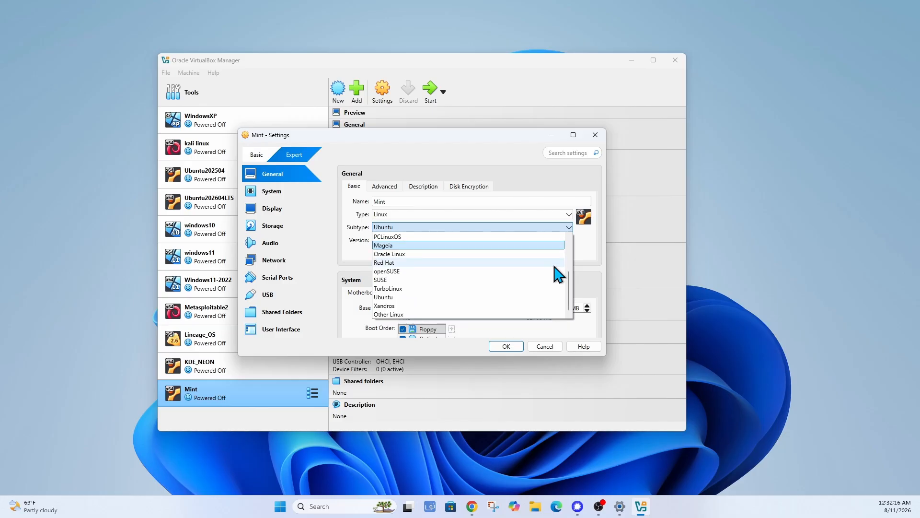
{"action": "scroll", "coordinate": [557, 275], "scroll_direction": "up", "scroll_amount": 2}
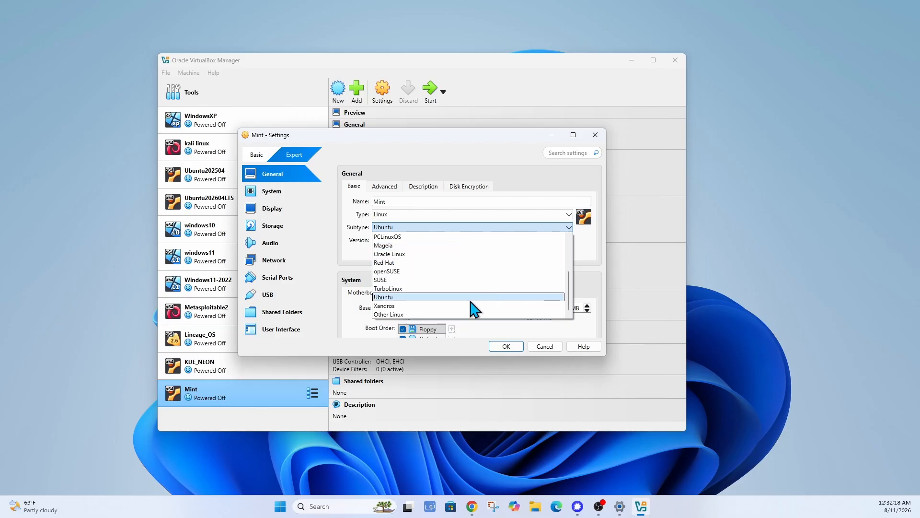
{"action": "scroll", "coordinate": [467, 298], "scroll_direction": "up", "scroll_amount": 1}
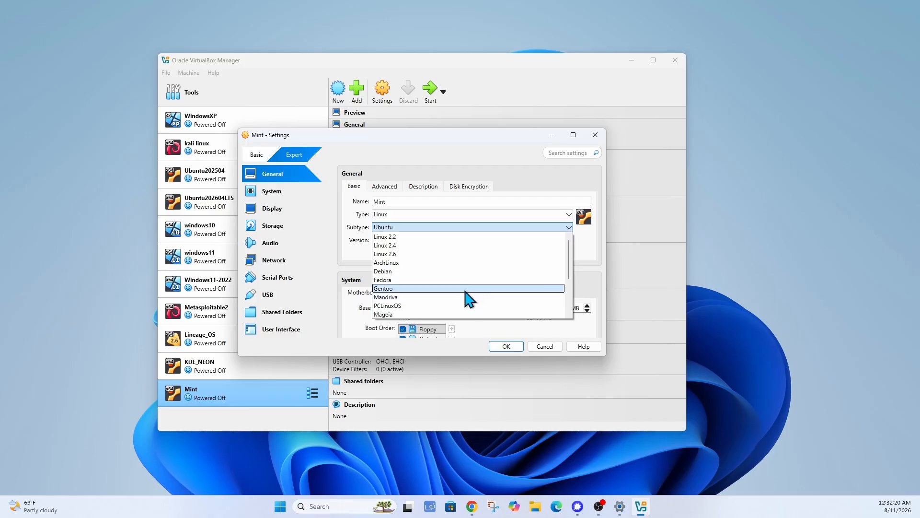
{"action": "left_click", "coordinate": [435, 272]}
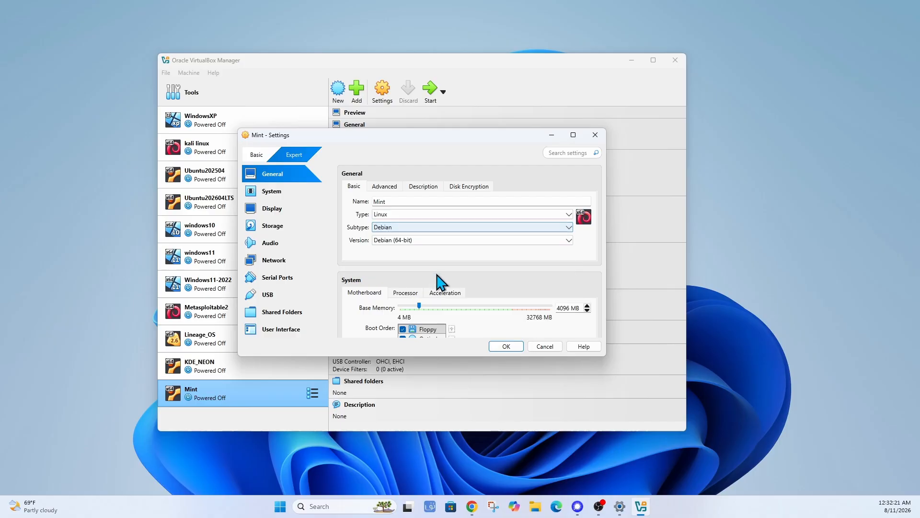
Save the Debian settings, boot Linux Mint 22.3 Cinnamon from GRUB, and centre the VM window.
{"action": "left_click", "coordinate": [510, 348]}
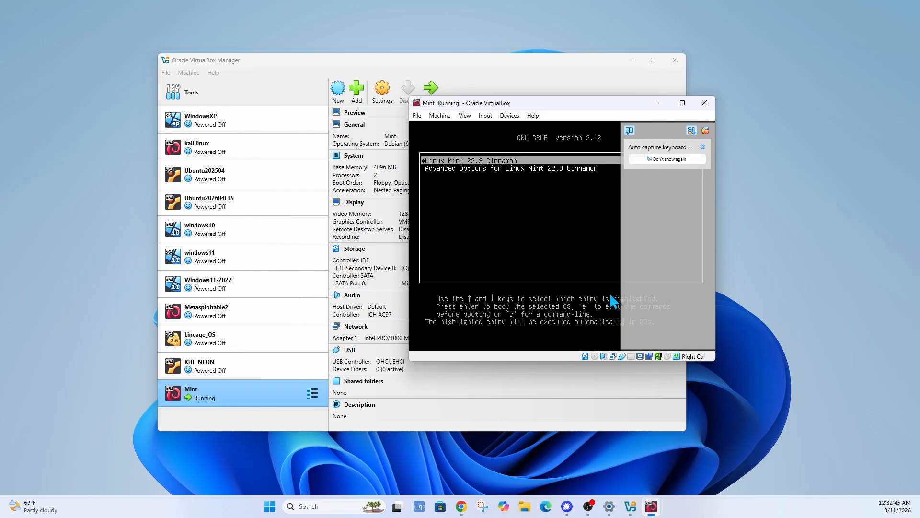
{"action": "key", "text": "Return"}
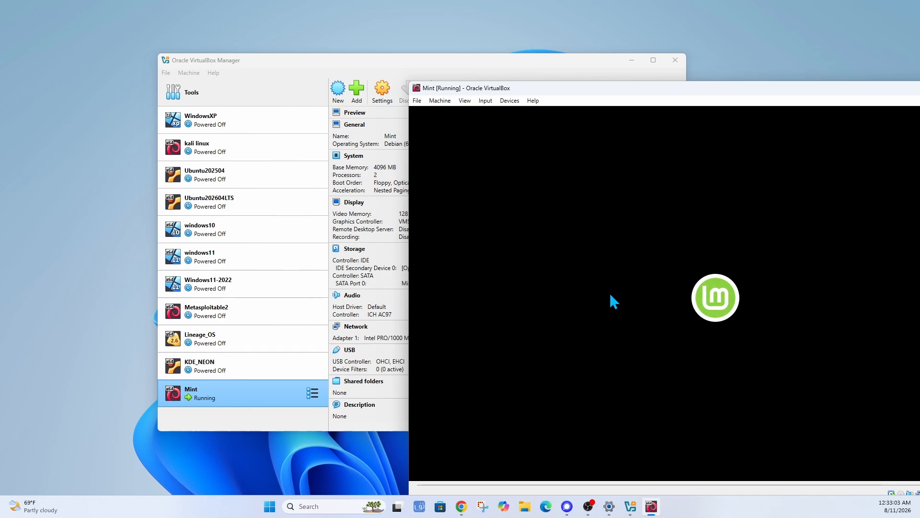
{"action": "left_click_drag", "start_coordinate": [685, 93], "coordinate": [382, 55]}
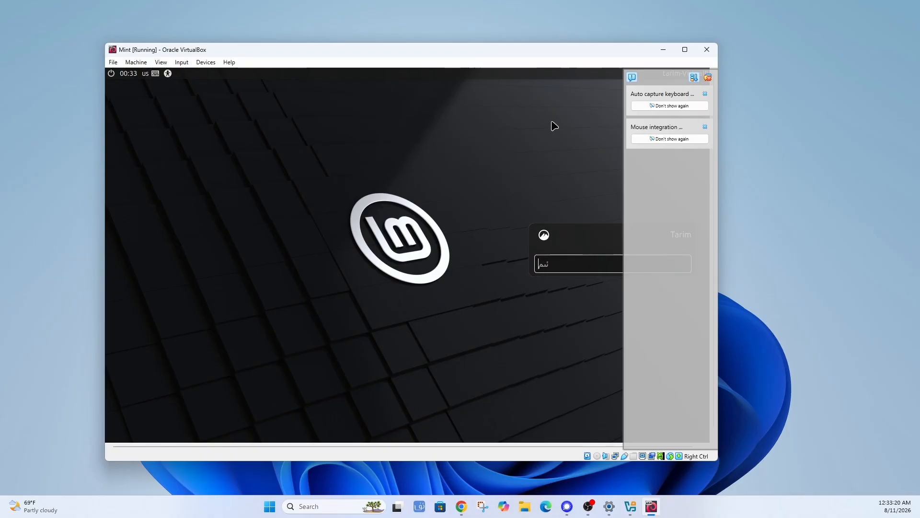
Dismiss the notification panel, enlarge the VM window, and log into Mint with the account password.
{"action": "left_click", "coordinate": [707, 77]}
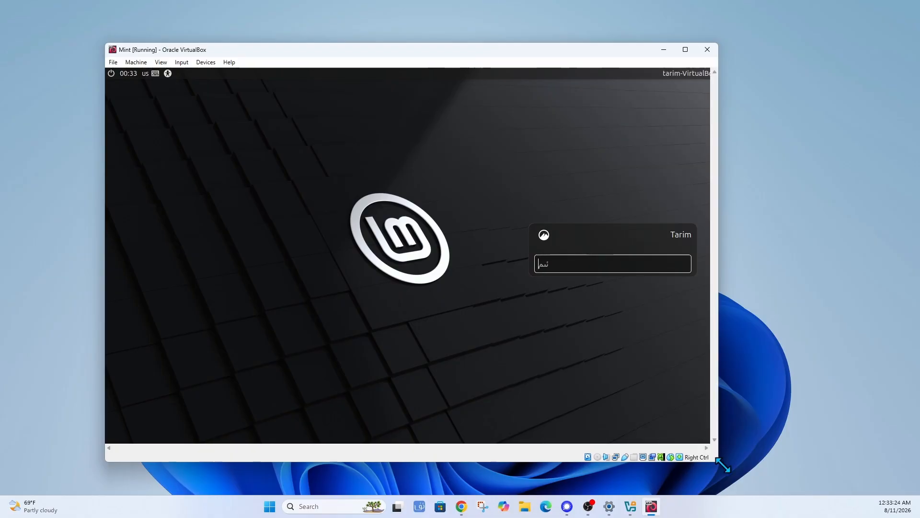
{"action": "left_click_drag", "start_coordinate": [718, 460], "coordinate": [854, 495]}
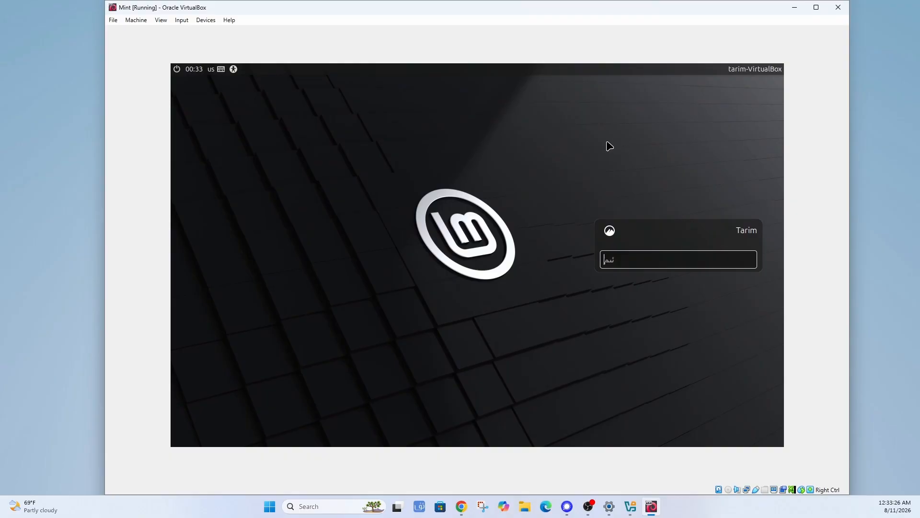
{"action": "type", "text": "***"}
{"action": "key", "text": "Return"}
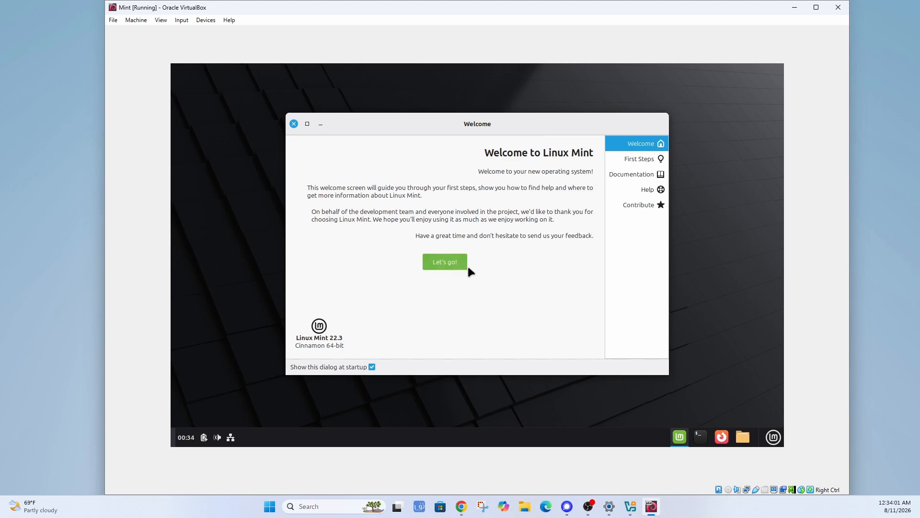
Review the Welcome screen's First Steps page and stop the Welcome screen appearing at startup.
{"action": "left_click", "coordinate": [445, 264]}
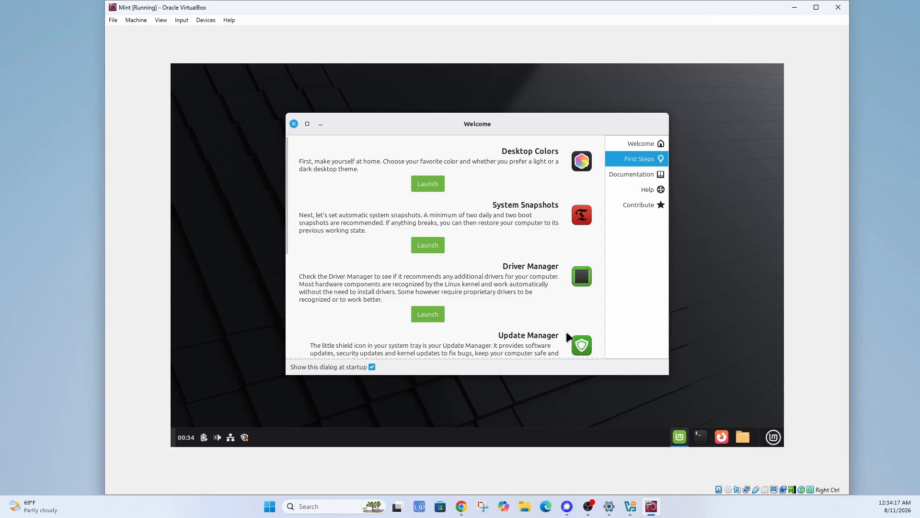
{"action": "scroll", "coordinate": [520, 313], "scroll_direction": "down", "scroll_amount": 1}
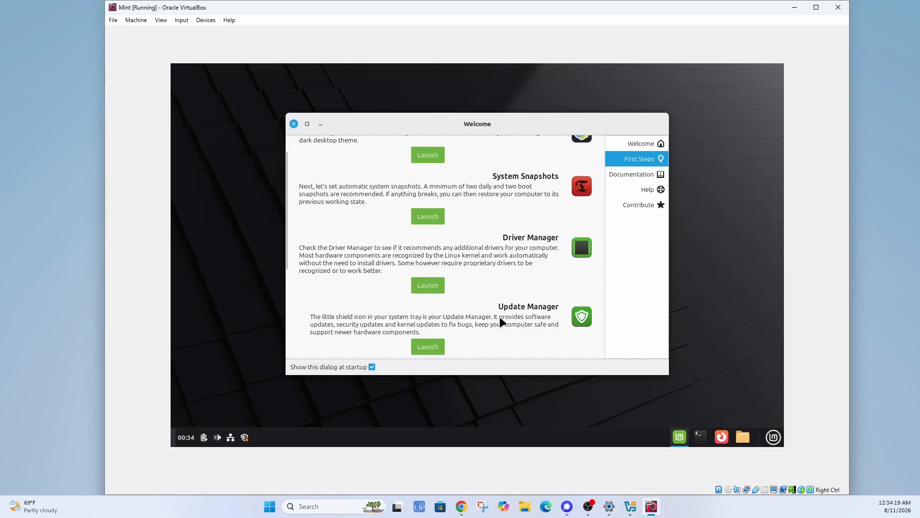
{"action": "scroll", "coordinate": [498, 319], "scroll_direction": "down", "scroll_amount": 5}
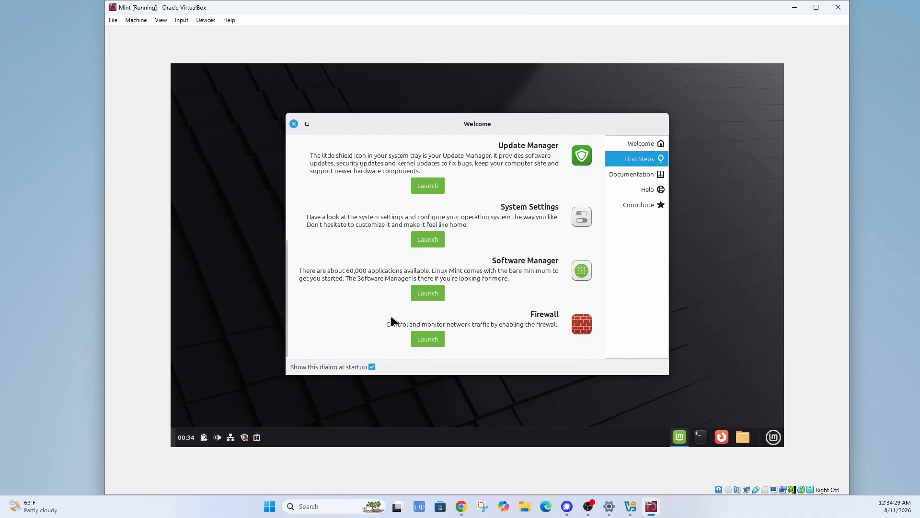
{"action": "left_click", "coordinate": [372, 367]}
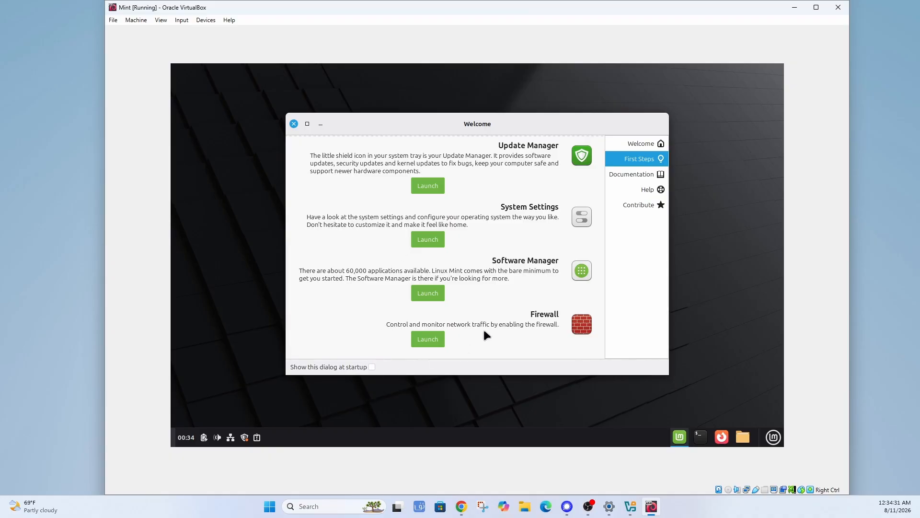
Look through the Documentation, Help and Contribute pages, then close the Welcome window.
{"action": "left_click", "coordinate": [629, 175]}
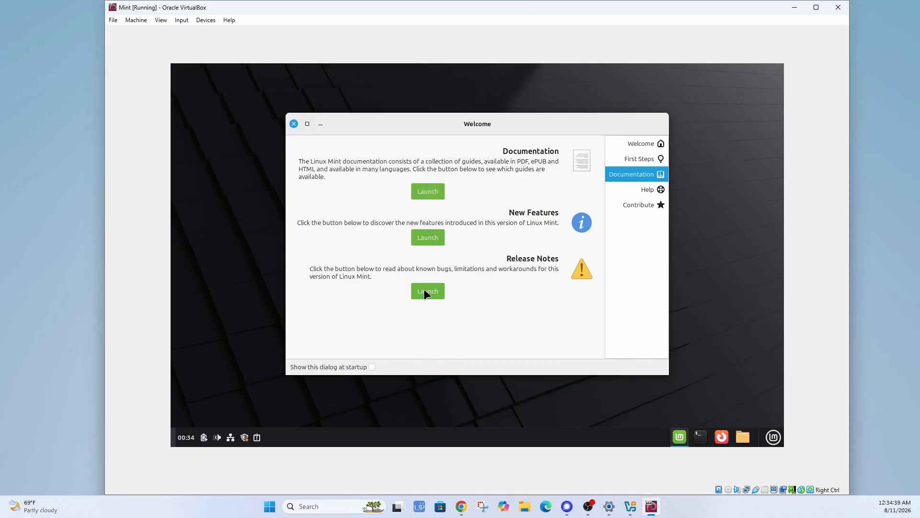
{"action": "left_click", "coordinate": [648, 189]}
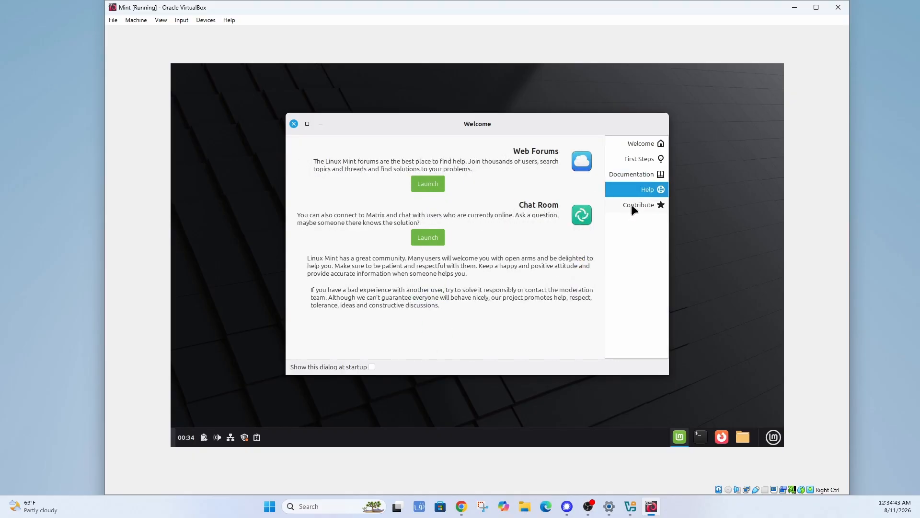
{"action": "left_click", "coordinate": [631, 206]}
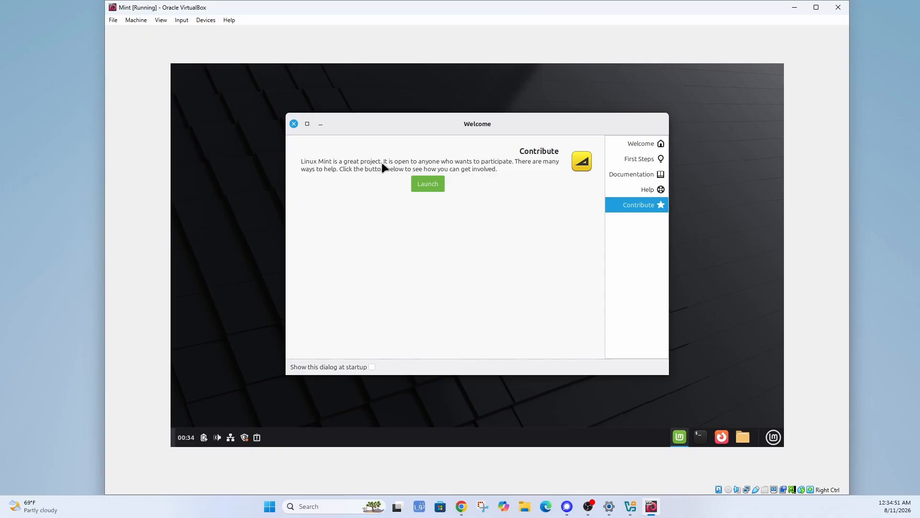
{"action": "left_click", "coordinate": [294, 123]}
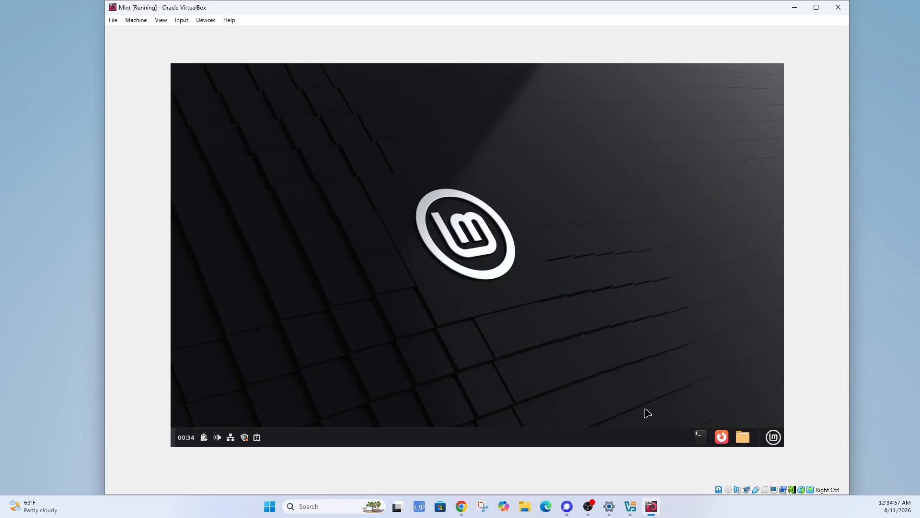
Open the Mint menu's Preferences category, listing Firewall Configuration, Accessibility and Account details.
{"action": "left_click", "coordinate": [774, 439]}
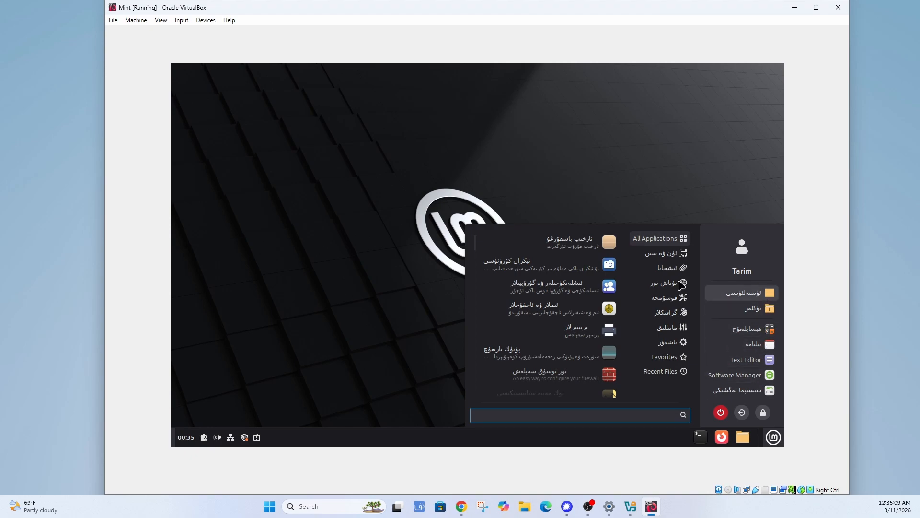
{"action": "mouse_move", "coordinate": [666, 283]}
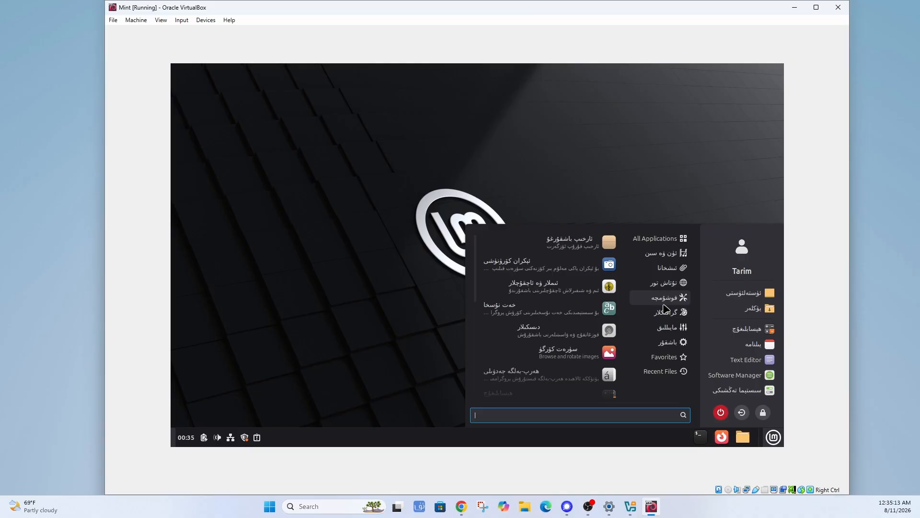
{"action": "mouse_move", "coordinate": [667, 314]}
{"action": "mouse_move", "coordinate": [666, 330]}
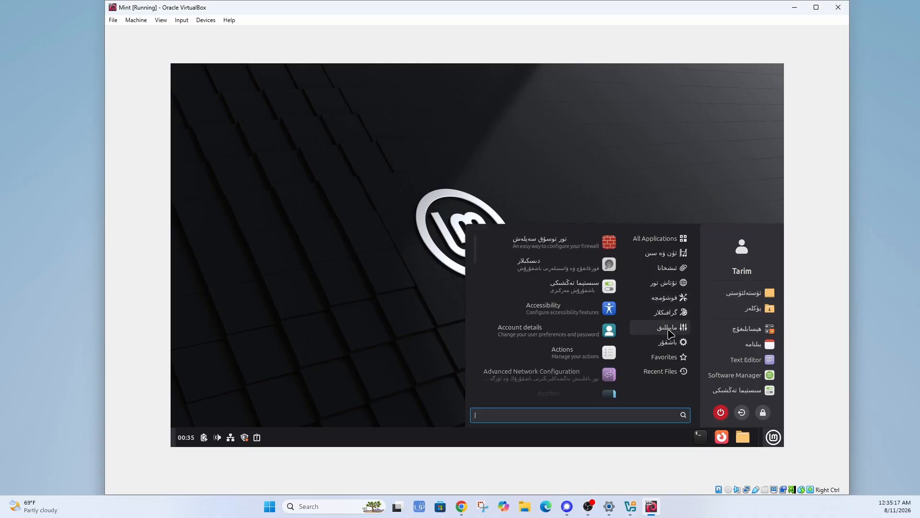
{"action": "mouse_move", "coordinate": [673, 346]}
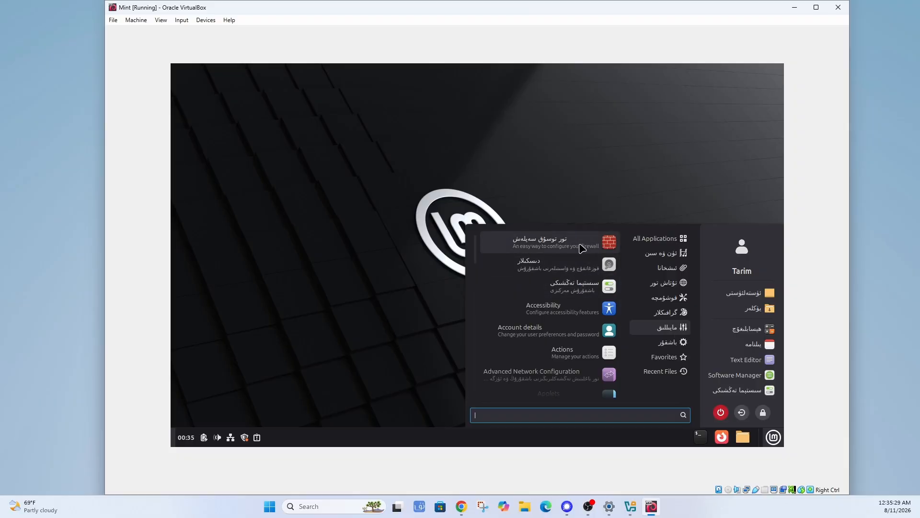
{"action": "scroll", "coordinate": [585, 288], "scroll_direction": "down", "scroll_amount": 1}
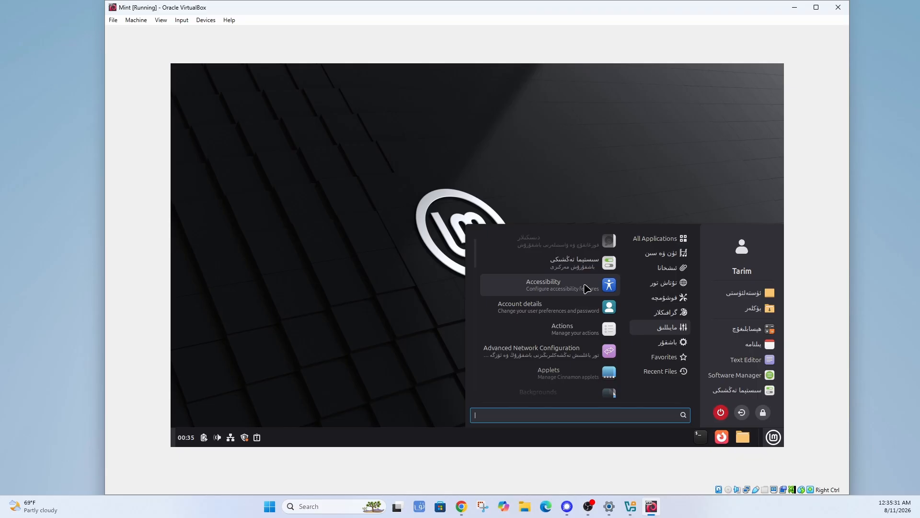
{"action": "scroll", "coordinate": [585, 287], "scroll_direction": "up", "scroll_amount": 1}
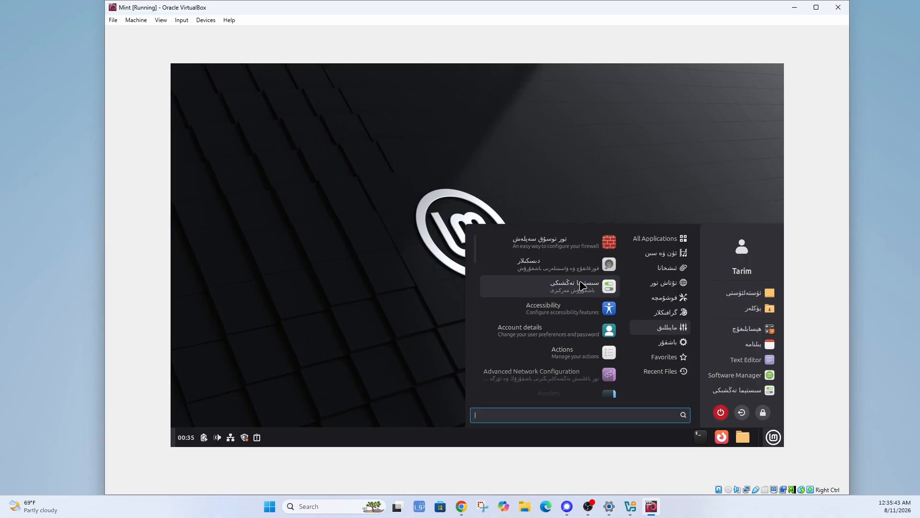
{"action": "scroll", "coordinate": [583, 331], "scroll_direction": "down", "scroll_amount": 3}
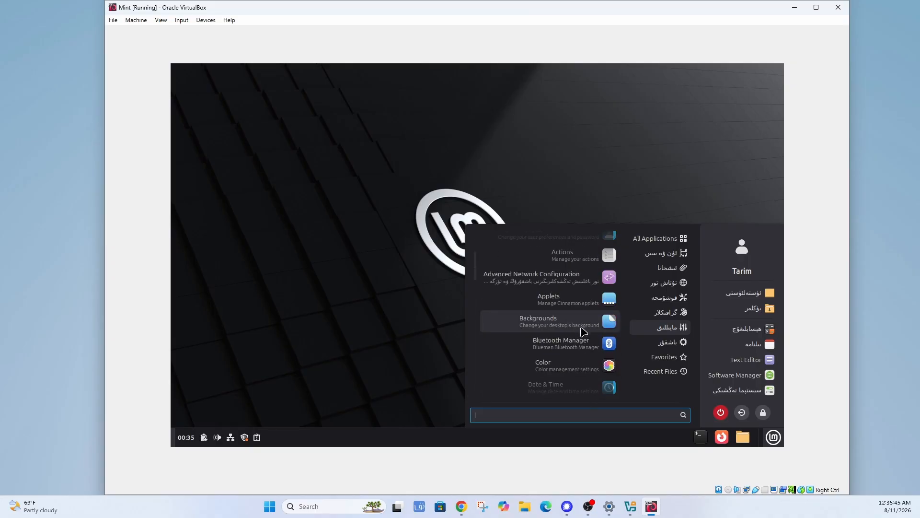
{"action": "scroll", "coordinate": [580, 330], "scroll_direction": "down", "scroll_amount": 3}
{"action": "scroll", "coordinate": [574, 324], "scroll_direction": "down", "scroll_amount": 5}
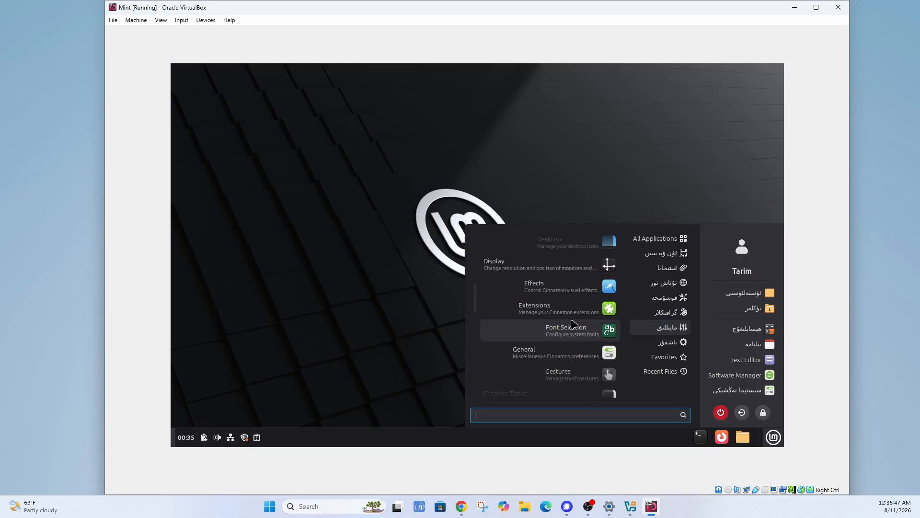
{"action": "scroll", "coordinate": [572, 322], "scroll_direction": "up", "scroll_amount": 6}
{"action": "scroll", "coordinate": [571, 322], "scroll_direction": "up", "scroll_amount": 5}
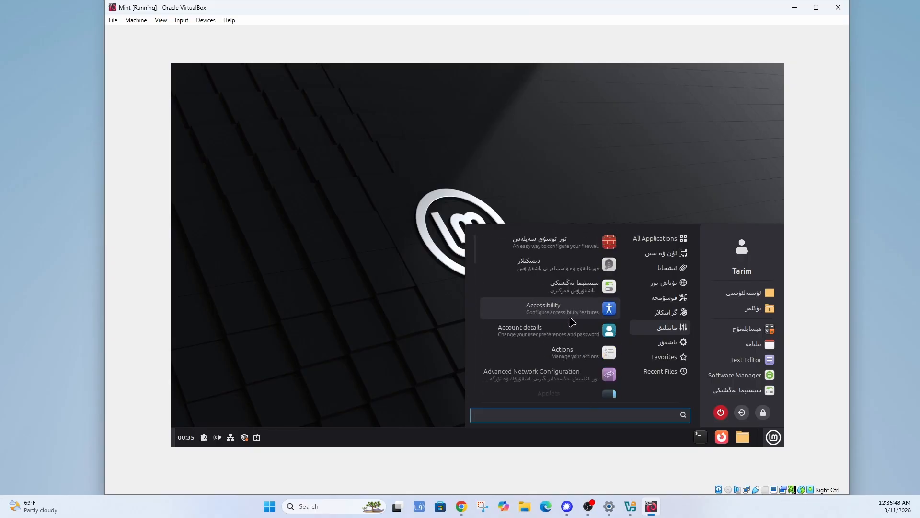
Launch System Settings, move and enlarge its window, and scroll through its Appearance-to-Administration grid.
{"action": "left_click", "coordinate": [585, 291]}
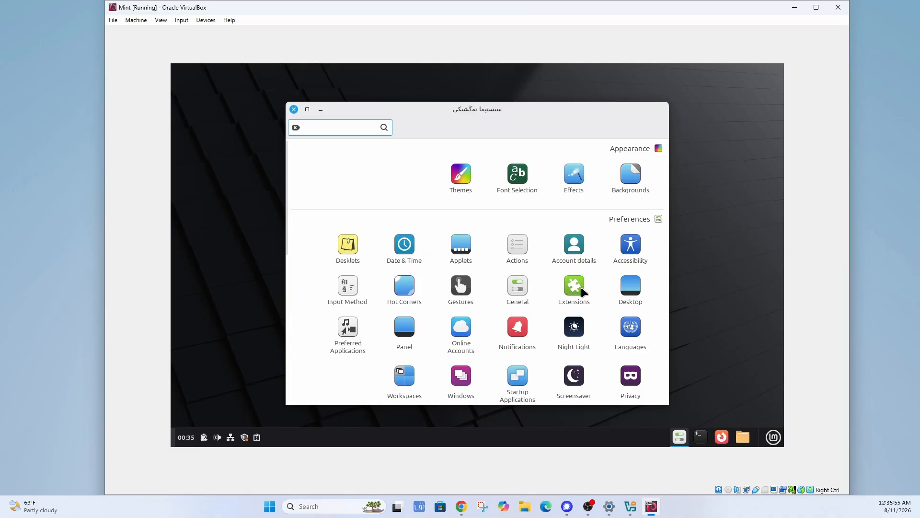
{"action": "left_click_drag", "start_coordinate": [556, 107], "coordinate": [531, 96]}
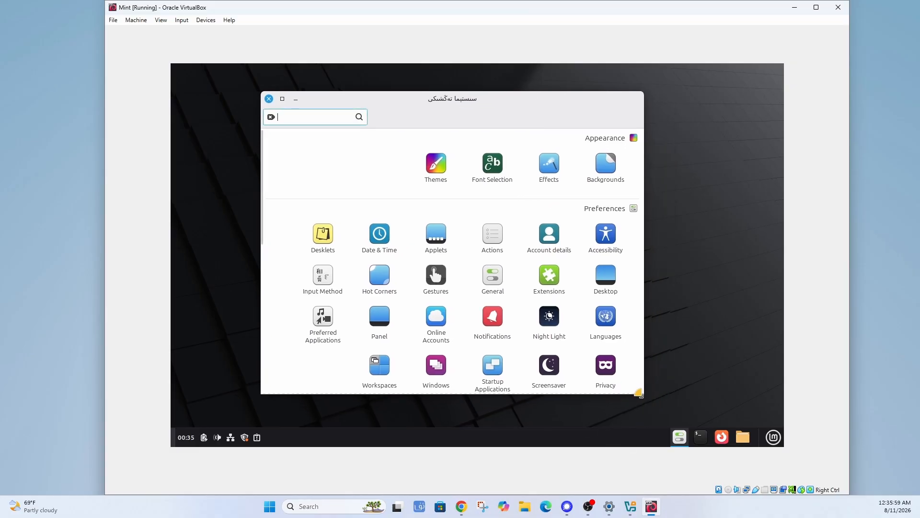
{"action": "left_click_drag", "start_coordinate": [643, 393], "coordinate": [669, 410]}
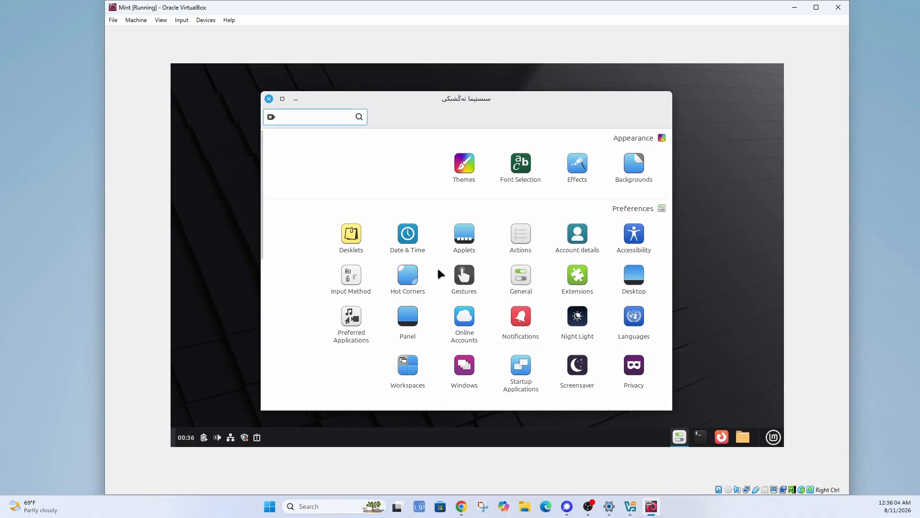
{"action": "scroll", "coordinate": [437, 267], "scroll_direction": "down", "scroll_amount": 3}
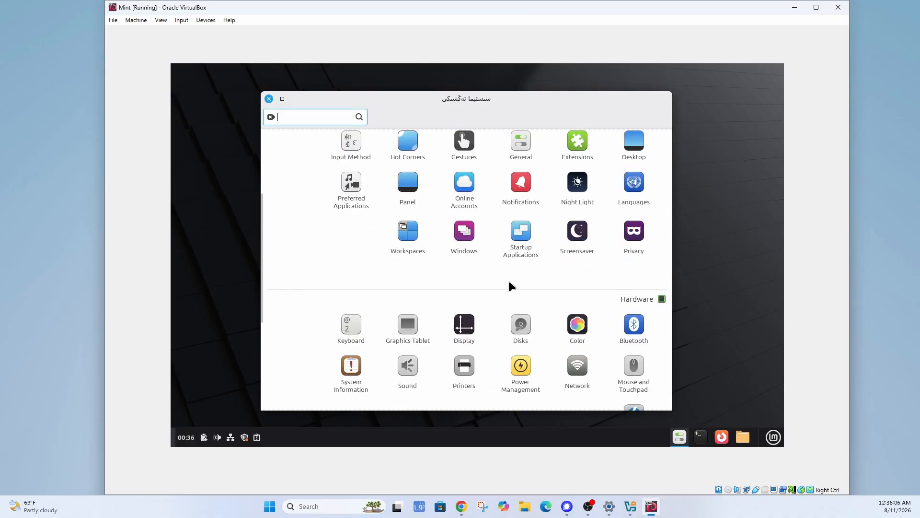
{"action": "scroll", "coordinate": [508, 280], "scroll_direction": "down", "scroll_amount": 4}
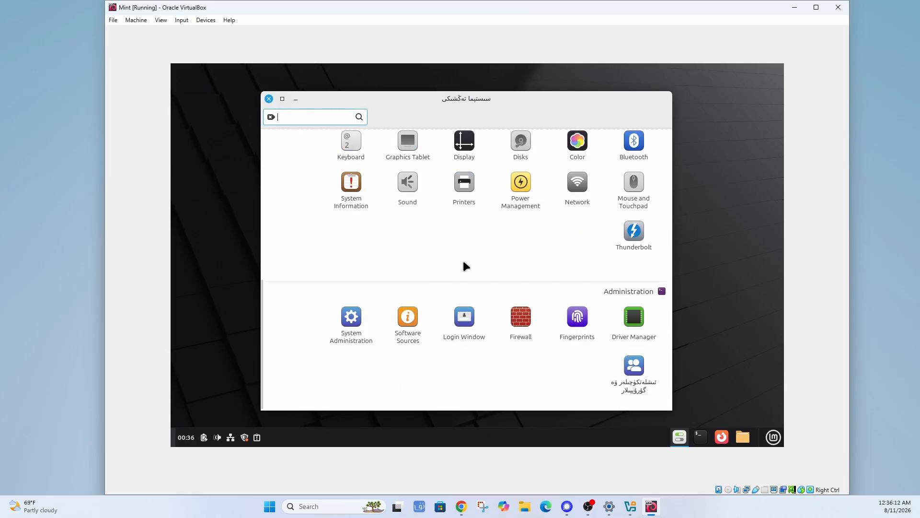
{"action": "scroll", "coordinate": [464, 265], "scroll_direction": "up", "scroll_amount": 3}
{"action": "scroll", "coordinate": [504, 273], "scroll_direction": "up", "scroll_amount": 3}
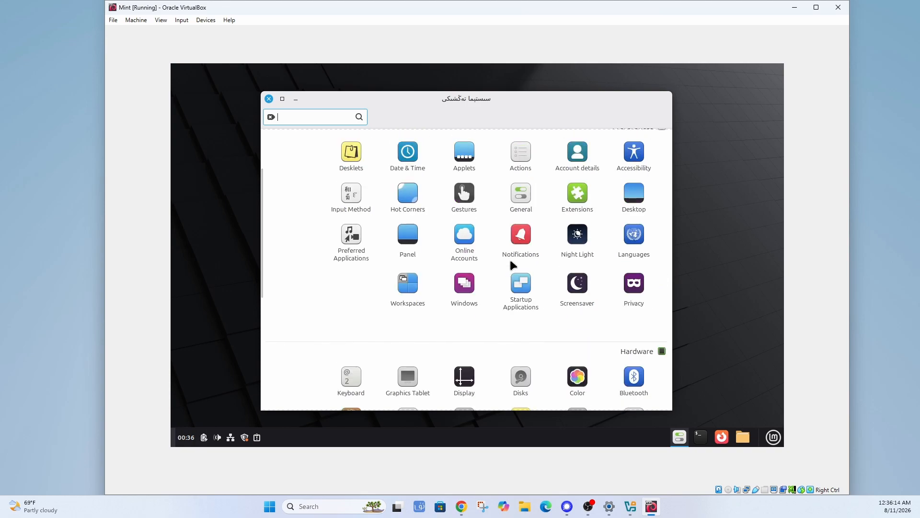
{"action": "scroll", "coordinate": [509, 257], "scroll_direction": "down", "scroll_amount": 2}
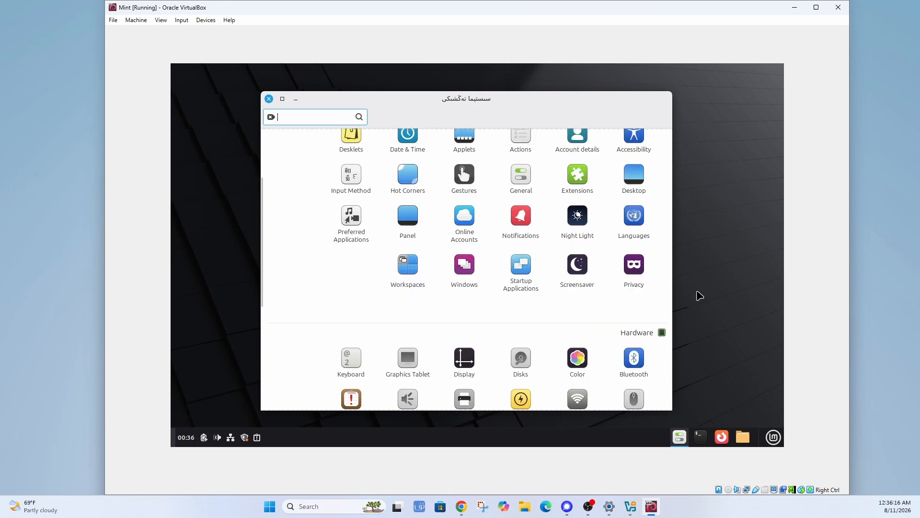
Open Languages, close the duplicate window, and move the remaining Language Settings window higher.
{"action": "left_click", "coordinate": [637, 221]}
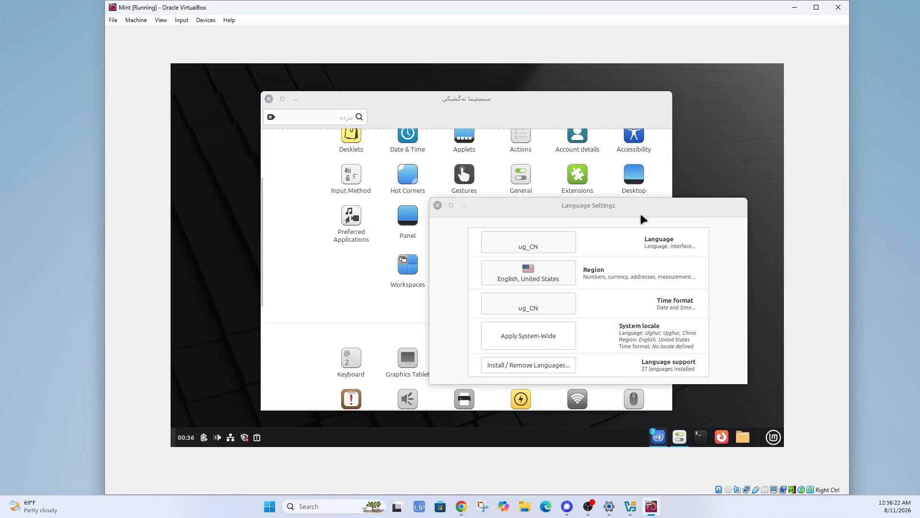
{"action": "left_click_drag", "start_coordinate": [640, 202], "coordinate": [638, 152]}
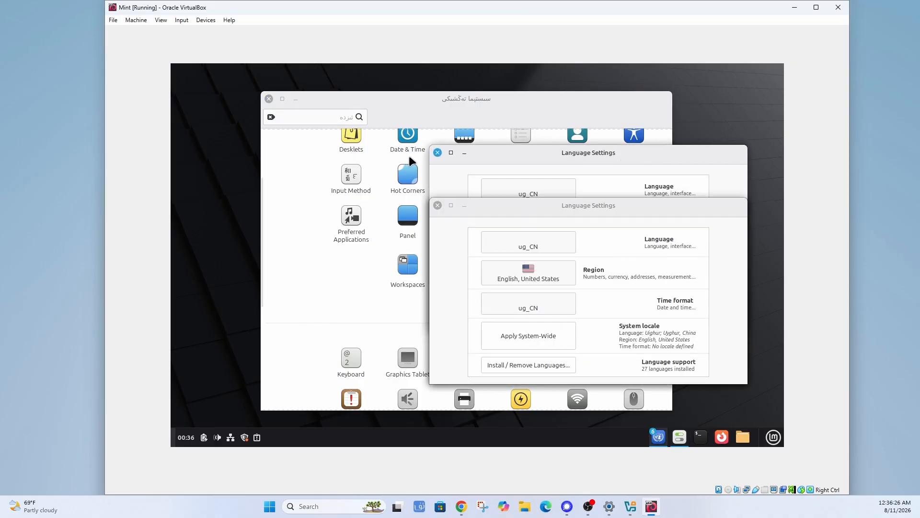
{"action": "left_click", "coordinate": [438, 153]}
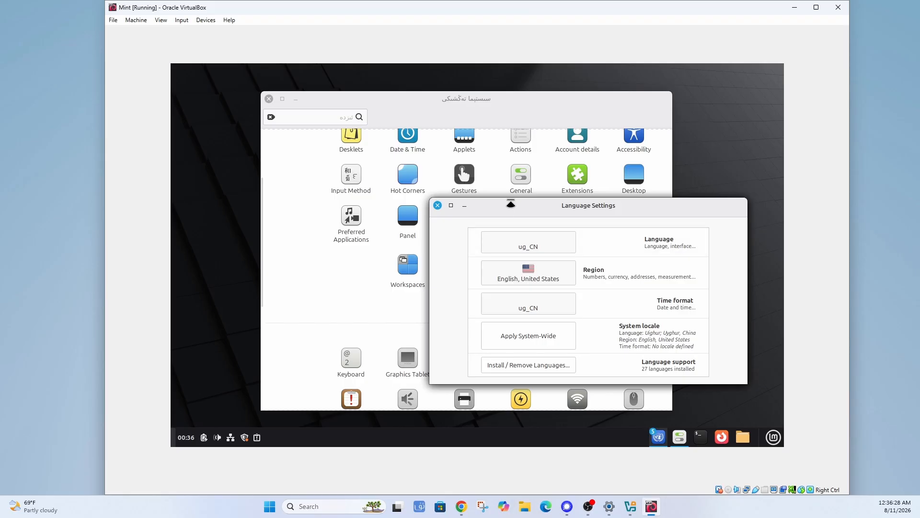
{"action": "left_click_drag", "start_coordinate": [509, 203], "coordinate": [510, 160]}
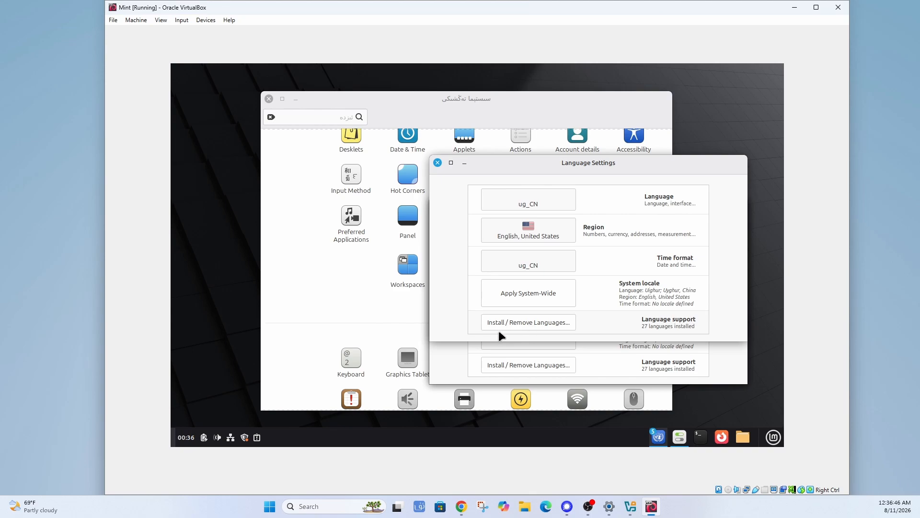
Open Install / Remove Languages and authenticate with the account password.
{"action": "left_click", "coordinate": [555, 324]}
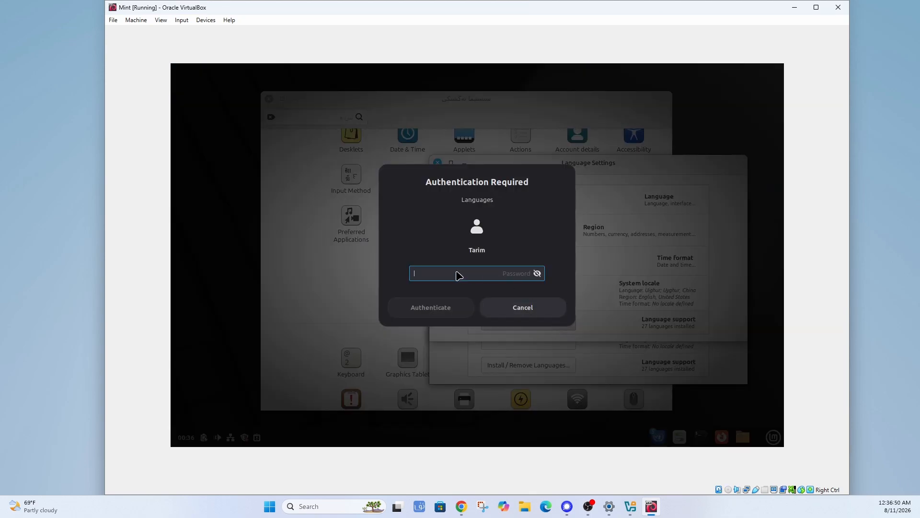
{"action": "type", "text": "••••••"}
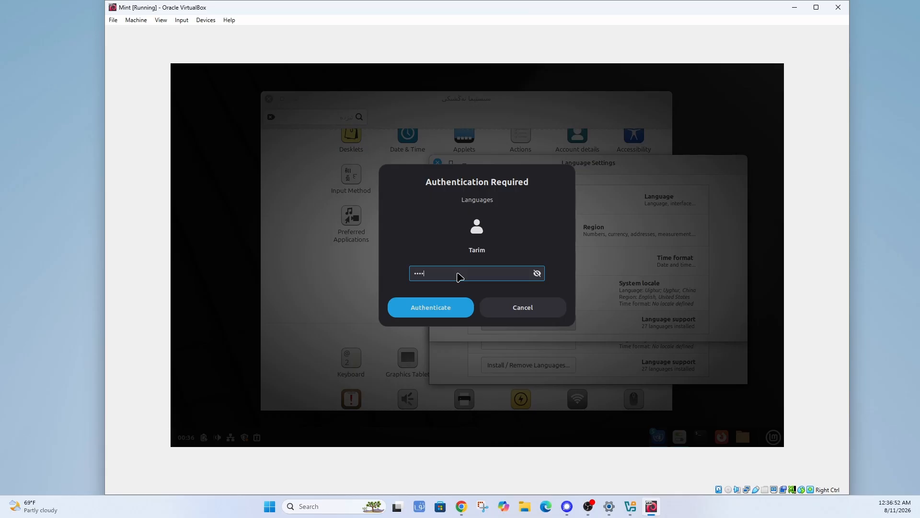
{"action": "key", "text": "Return"}
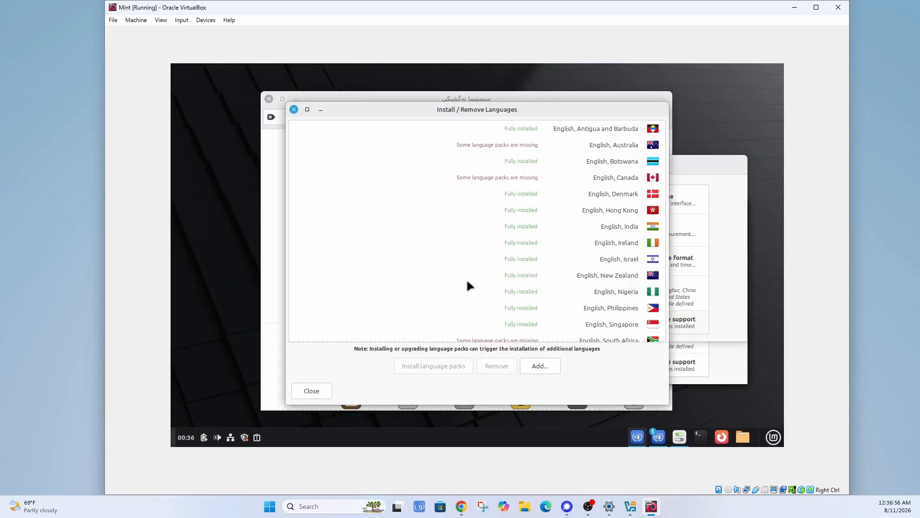
Raise the languages window and scroll its list to confirm Uighur, China is fully installed.
{"action": "left_click_drag", "start_coordinate": [532, 111], "coordinate": [535, 92]}
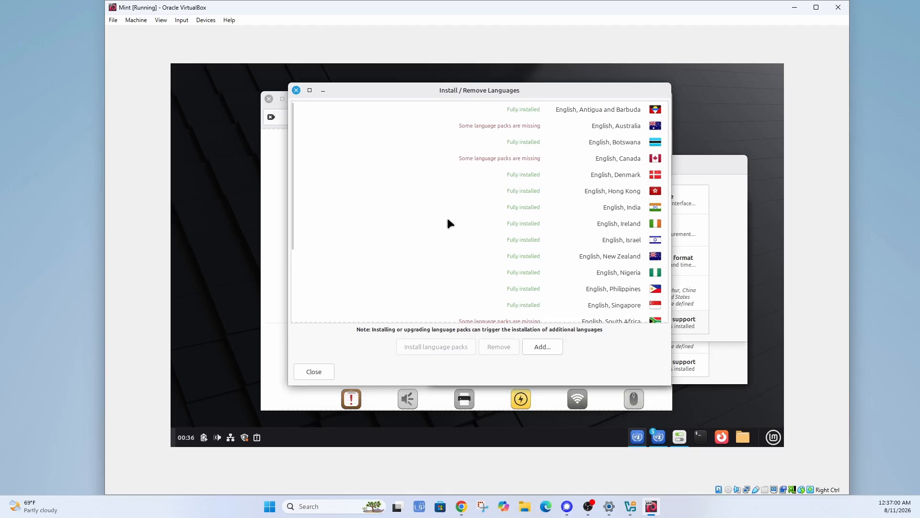
{"action": "scroll", "coordinate": [447, 197], "scroll_direction": "down", "scroll_amount": 3}
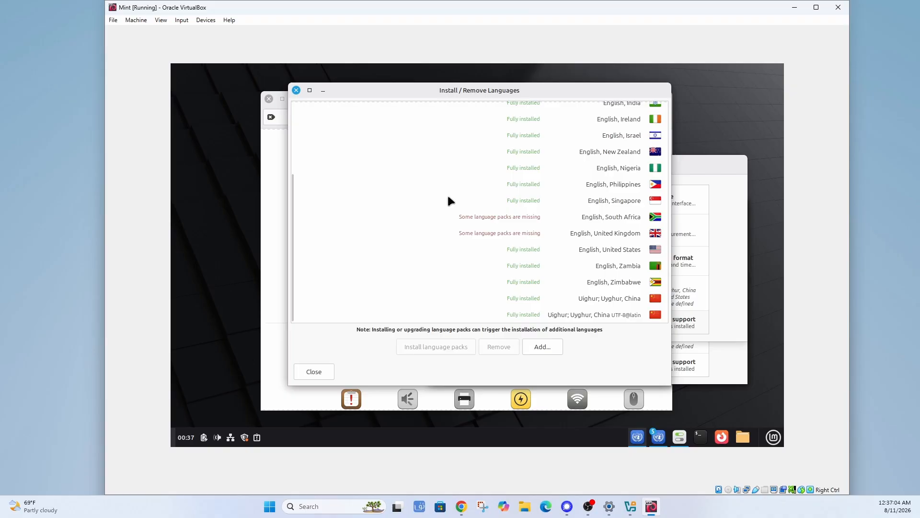
{"action": "scroll", "coordinate": [448, 195], "scroll_direction": "up", "scroll_amount": 3}
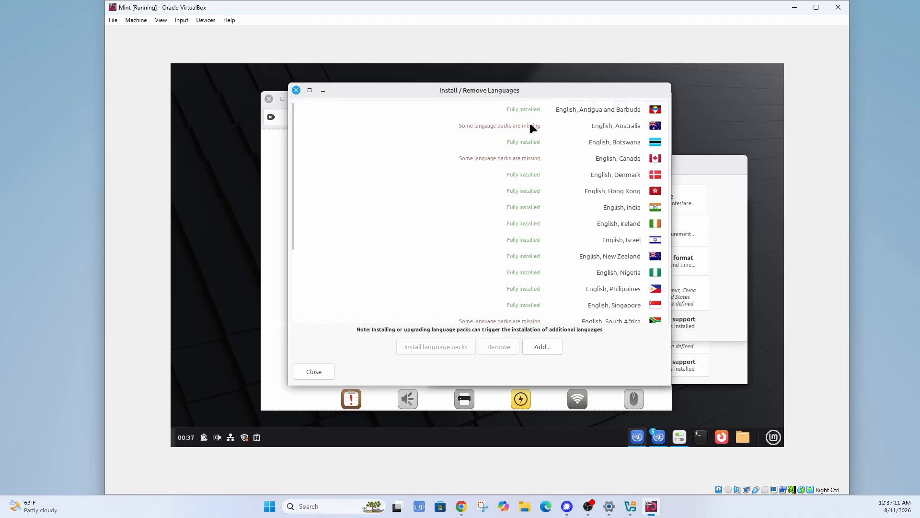
{"action": "scroll", "coordinate": [440, 241], "scroll_direction": "down", "scroll_amount": 3}
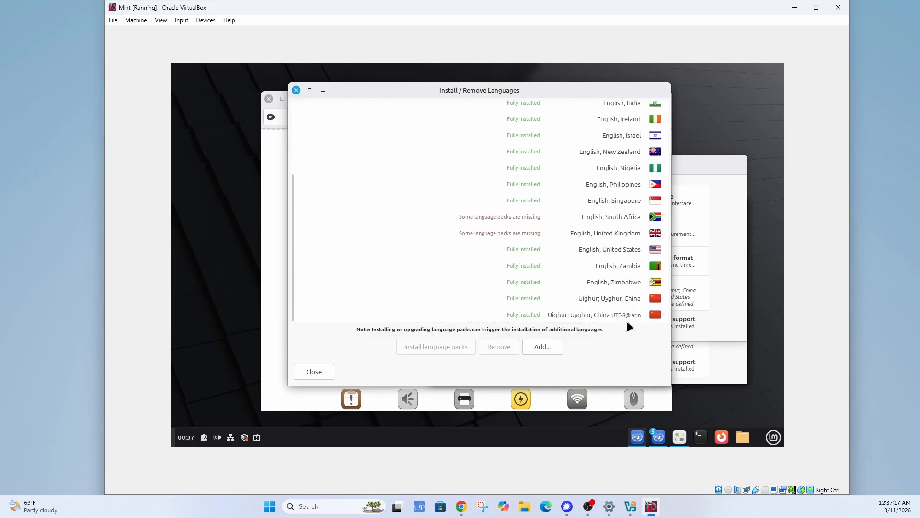
{"action": "scroll", "coordinate": [584, 164], "scroll_direction": "up", "scroll_amount": 3}
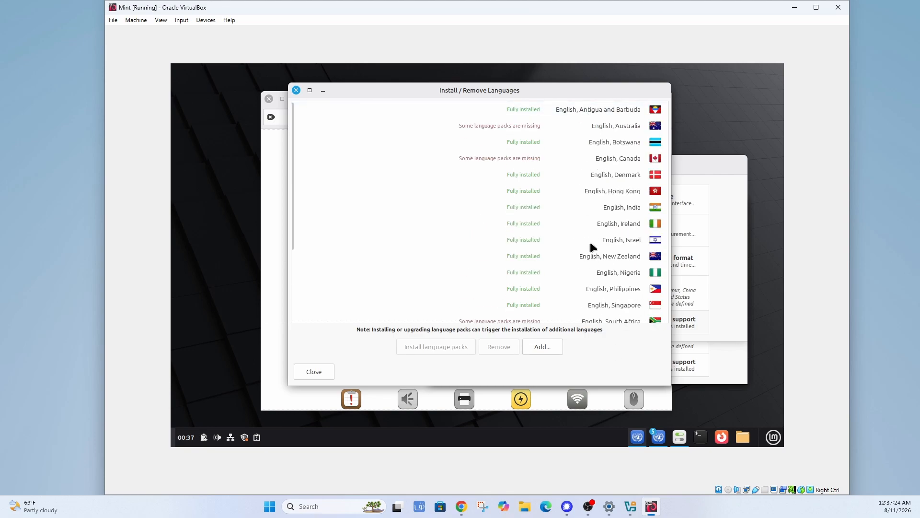
{"action": "scroll", "coordinate": [561, 274], "scroll_direction": "down", "scroll_amount": 3}
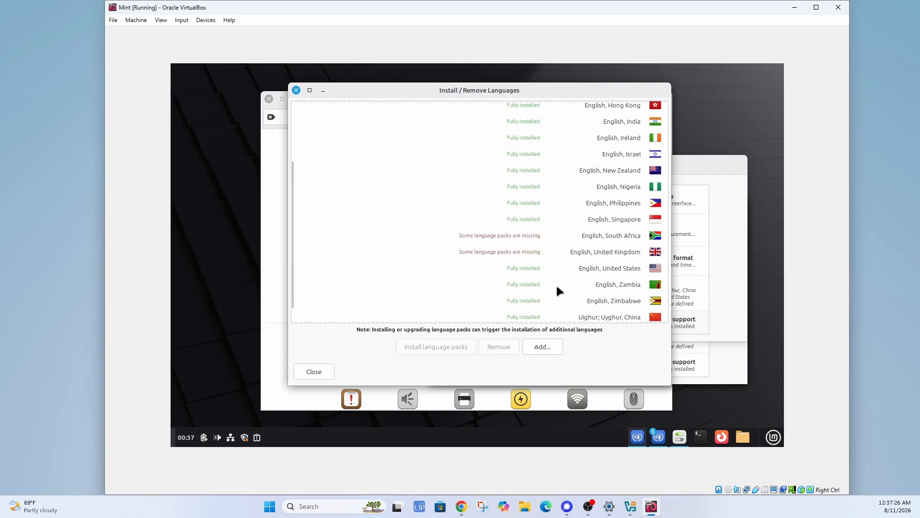
{"action": "left_click", "coordinate": [550, 348]}
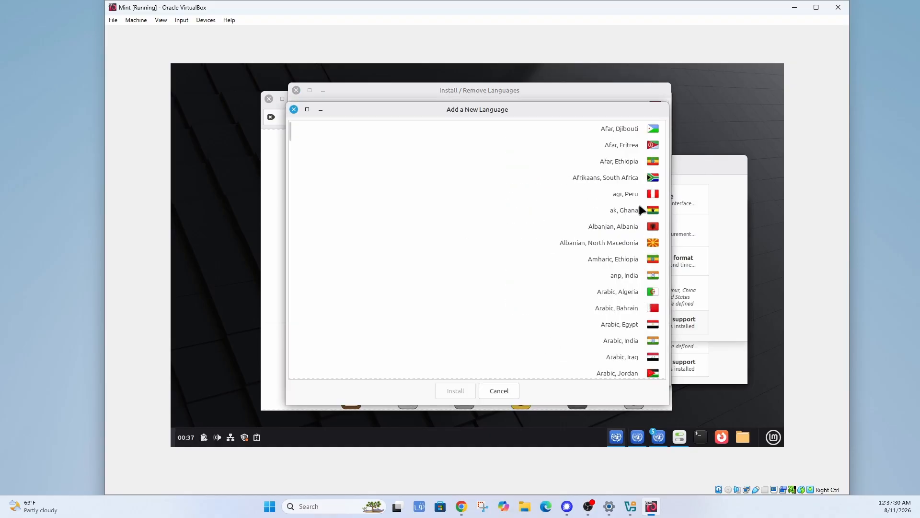
{"action": "scroll", "coordinate": [500, 264], "scroll_direction": "down", "scroll_amount": 12}
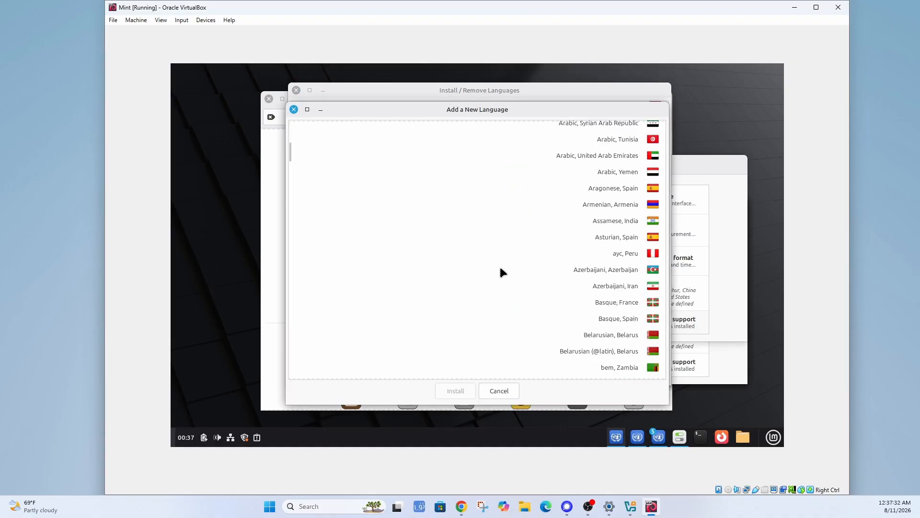
{"action": "scroll", "coordinate": [500, 272], "scroll_direction": "down", "scroll_amount": 14}
{"action": "scroll", "coordinate": [502, 257], "scroll_direction": "down", "scroll_amount": 20}
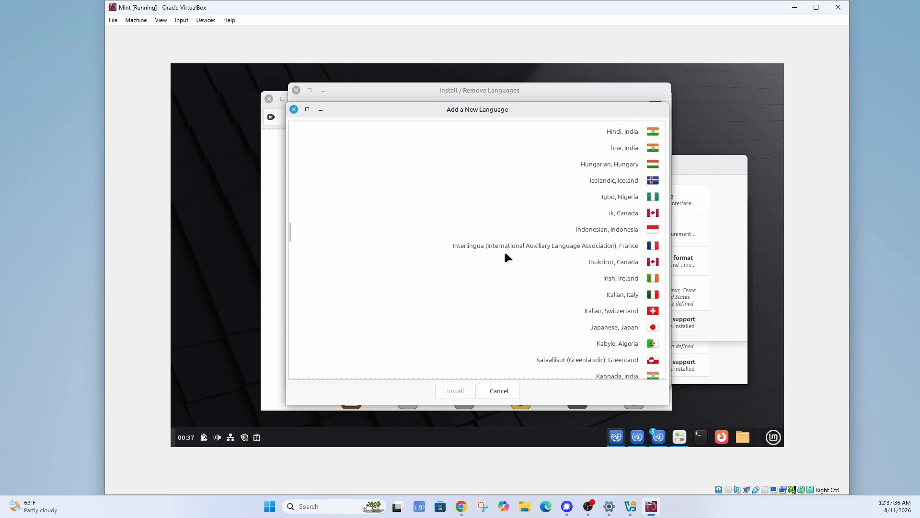
{"action": "scroll", "coordinate": [460, 304], "scroll_direction": "down", "scroll_amount": 8}
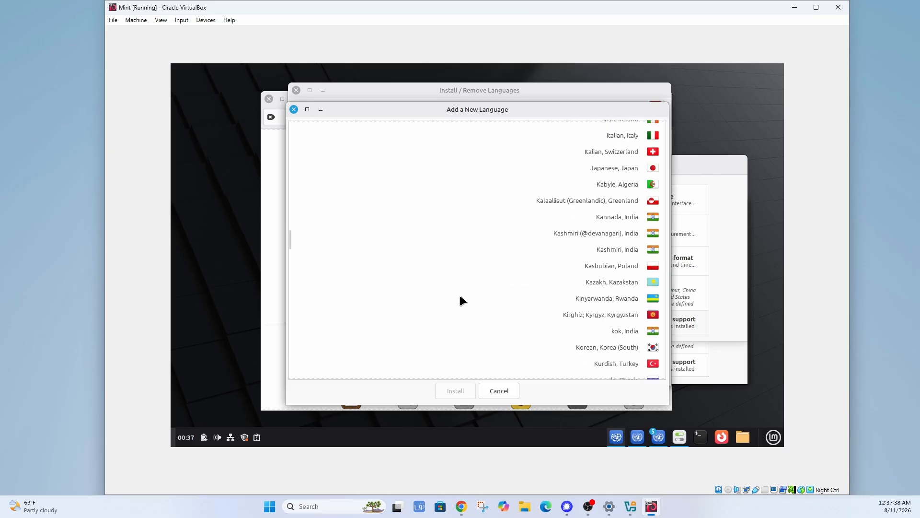
{"action": "scroll", "coordinate": [460, 300], "scroll_direction": "up", "scroll_amount": 7}
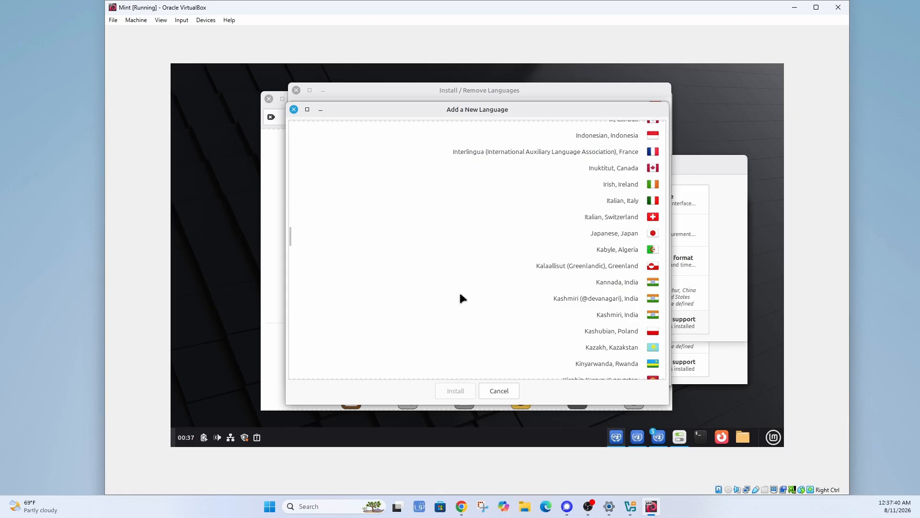
{"action": "scroll", "coordinate": [461, 298], "scroll_direction": "down", "scroll_amount": 6}
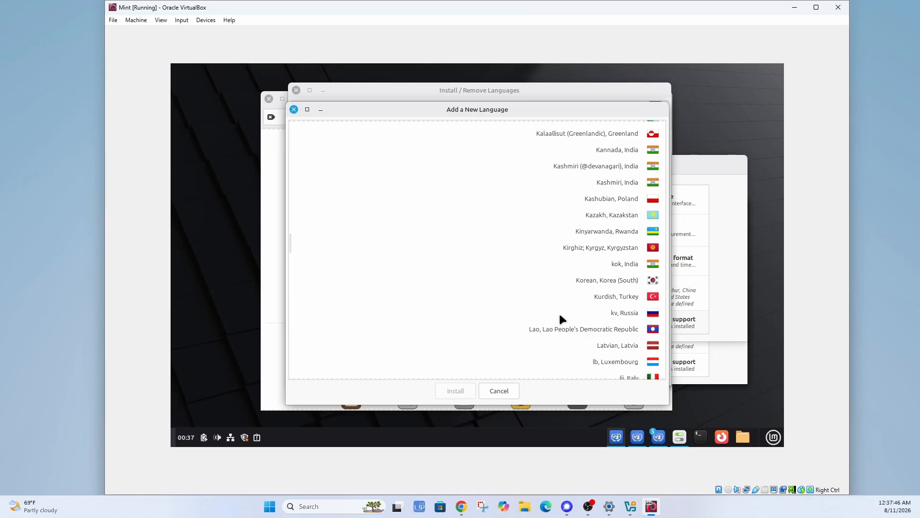
{"action": "scroll", "coordinate": [527, 297], "scroll_direction": "down", "scroll_amount": 5}
{"action": "scroll", "coordinate": [465, 291], "scroll_direction": "down", "scroll_amount": 15}
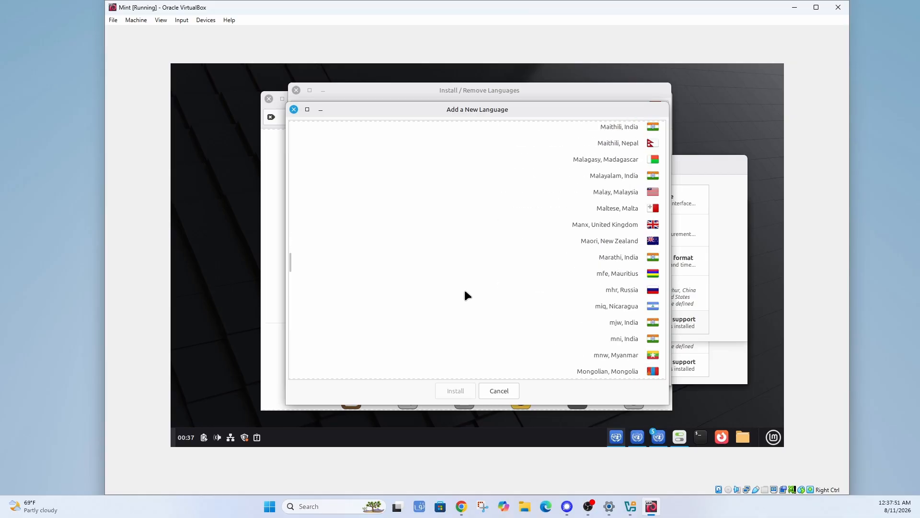
{"action": "scroll", "coordinate": [465, 291], "scroll_direction": "down", "scroll_amount": 20}
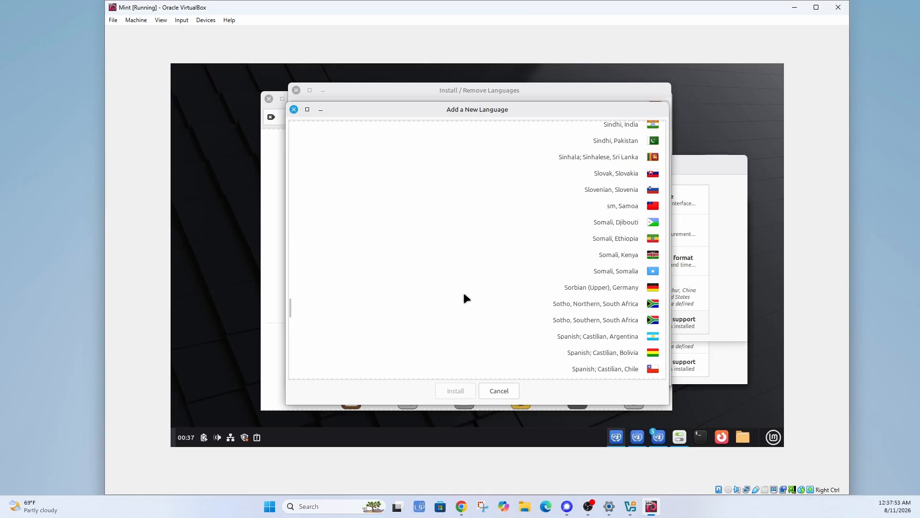
{"action": "scroll", "coordinate": [465, 296], "scroll_direction": "down", "scroll_amount": 5}
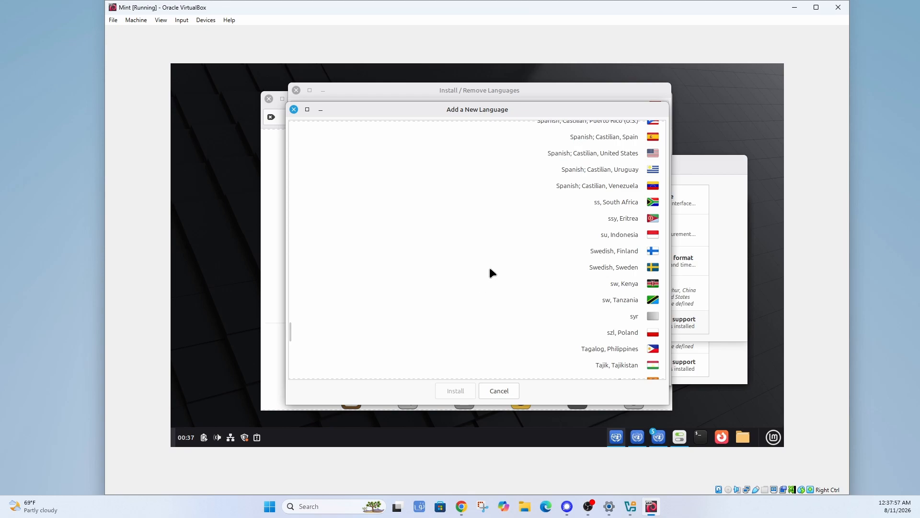
{"action": "scroll", "coordinate": [490, 266], "scroll_direction": "down", "scroll_amount": 10}
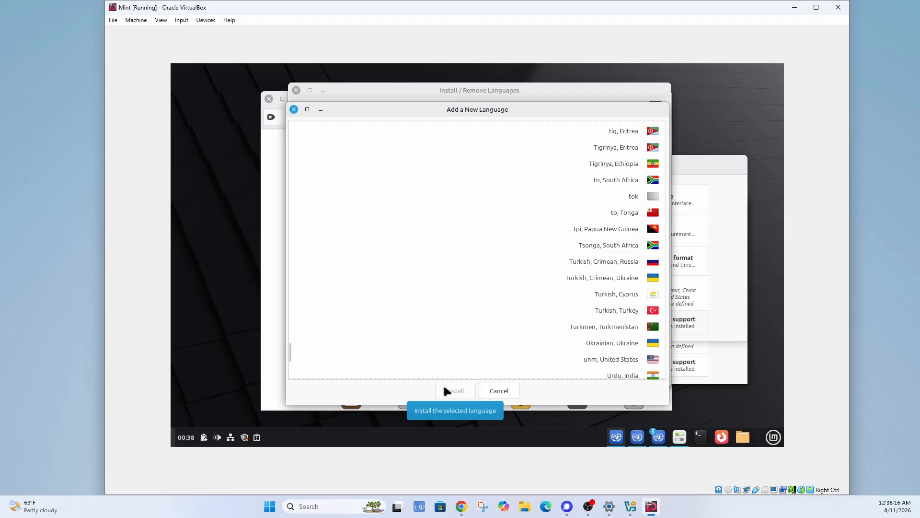
{"action": "scroll", "coordinate": [481, 318], "scroll_direction": "down", "scroll_amount": 2}
{"action": "scroll", "coordinate": [483, 319], "scroll_direction": "down", "scroll_amount": 6}
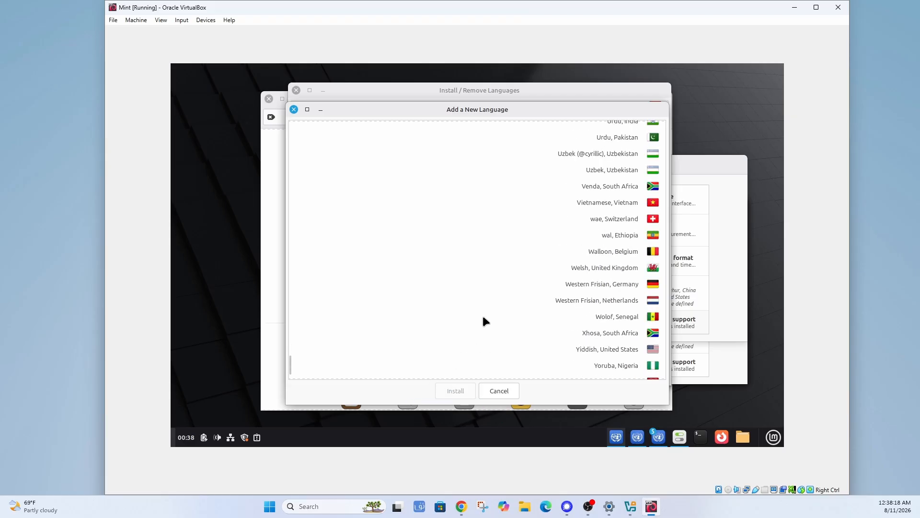
{"action": "scroll", "coordinate": [483, 317], "scroll_direction": "up", "scroll_amount": 3}
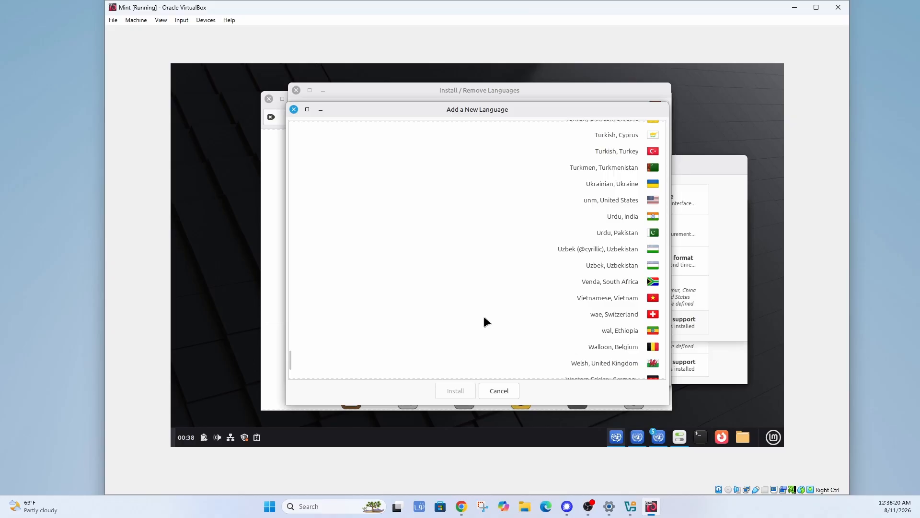
{"action": "scroll", "coordinate": [485, 319], "scroll_direction": "down", "scroll_amount": 5}
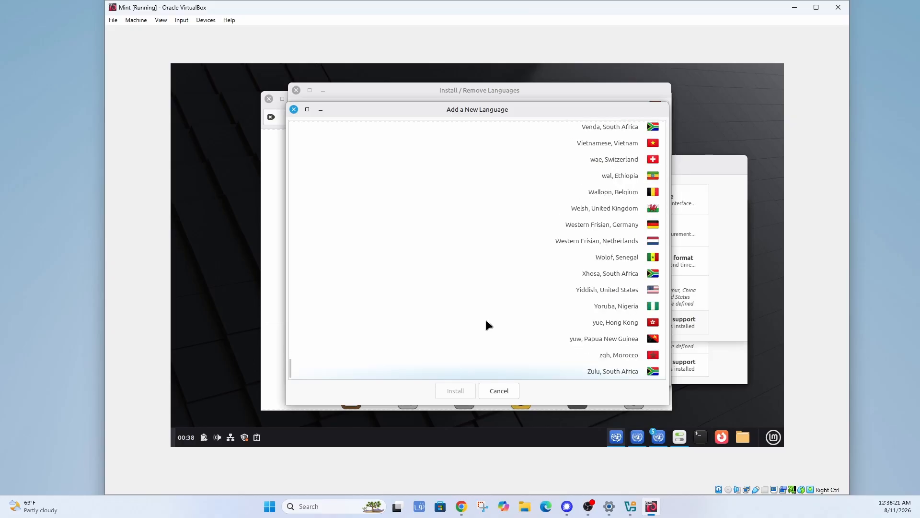
{"action": "left_click", "coordinate": [496, 391]}
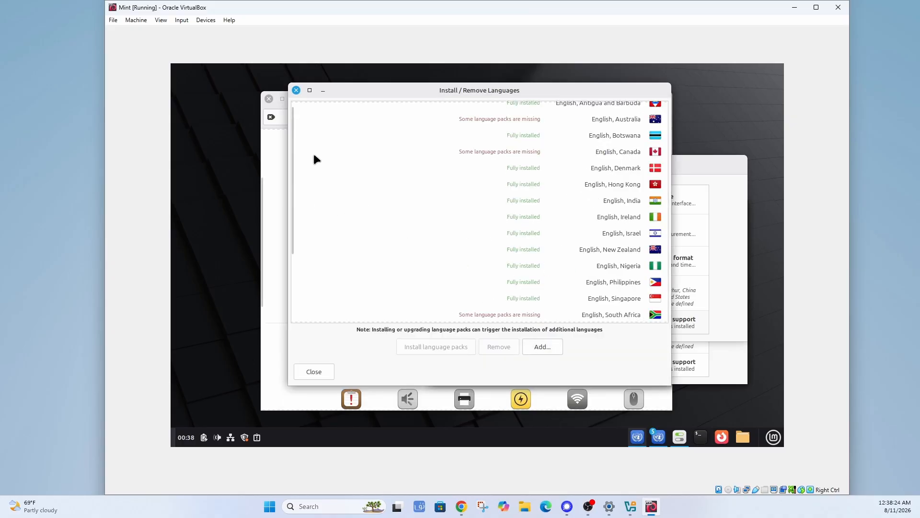
Close the installed-languages, Language Settings and Desktop settings windows, leaving the empty Mint desktop.
{"action": "left_click", "coordinate": [296, 90]}
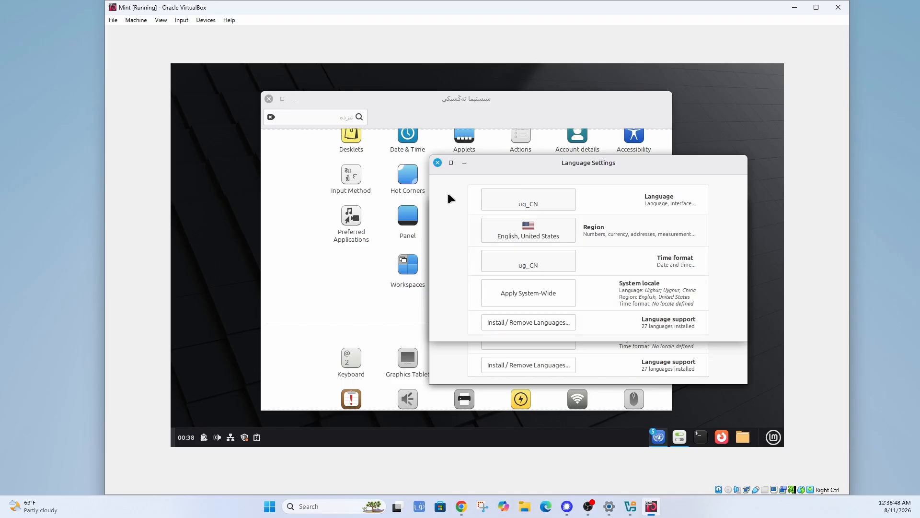
{"action": "left_click", "coordinate": [438, 163]}
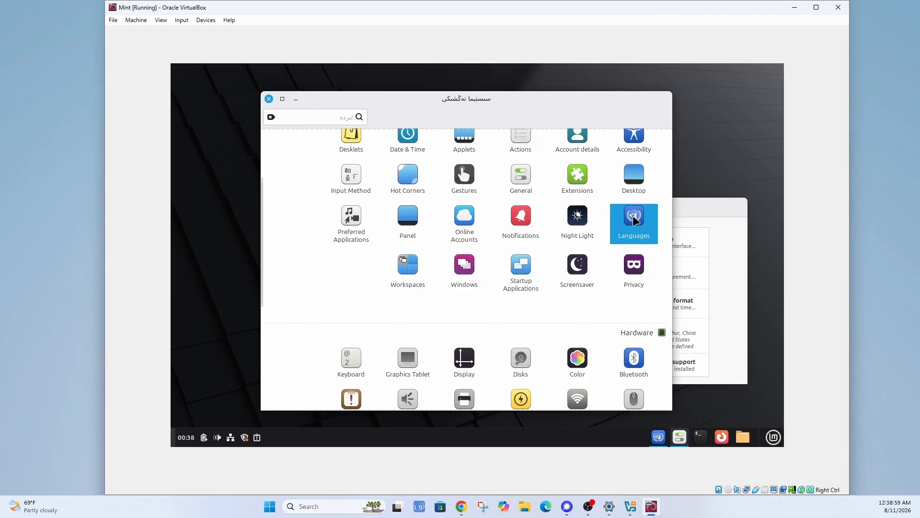
{"action": "left_click", "coordinate": [632, 180]}
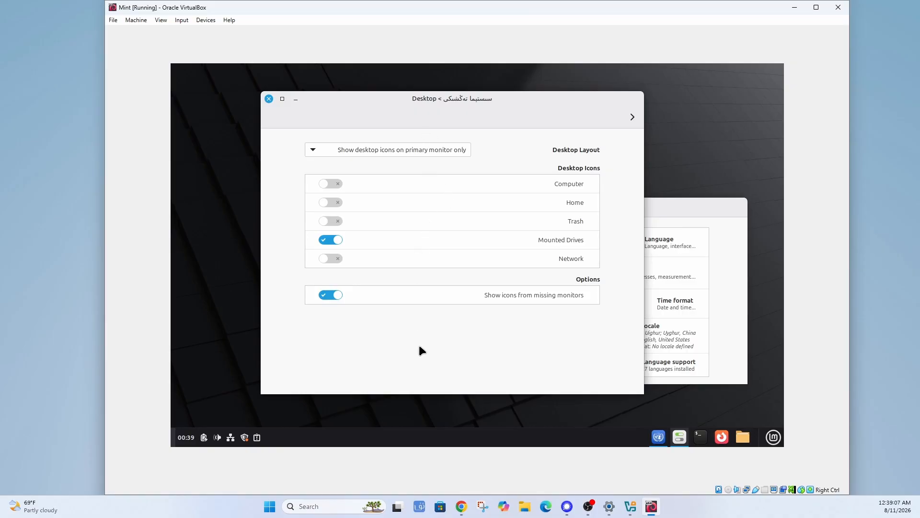
{"action": "left_click", "coordinate": [269, 99]}
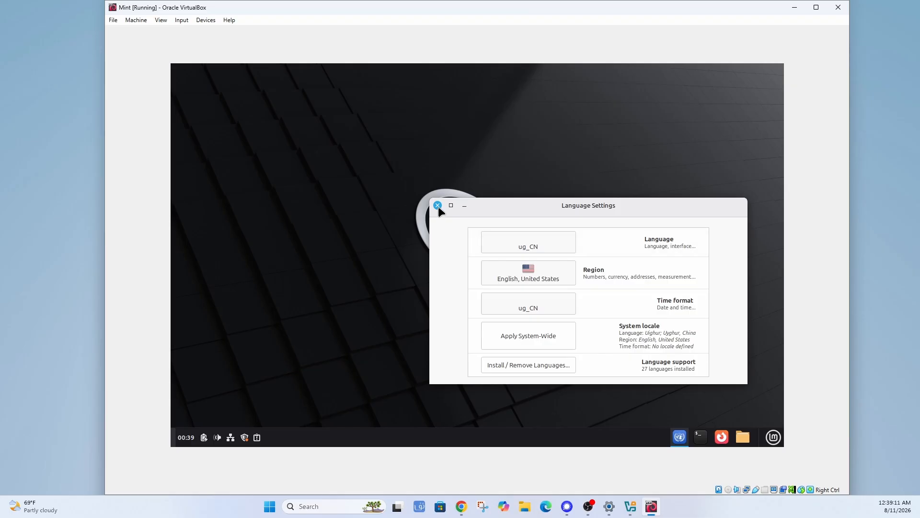
{"action": "left_click", "coordinate": [437, 205]}
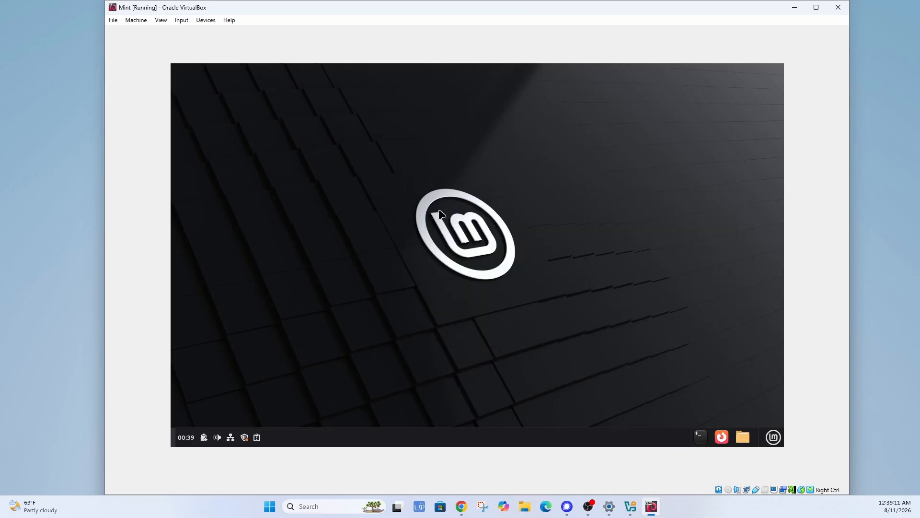
{"action": "left_click", "coordinate": [778, 442]}
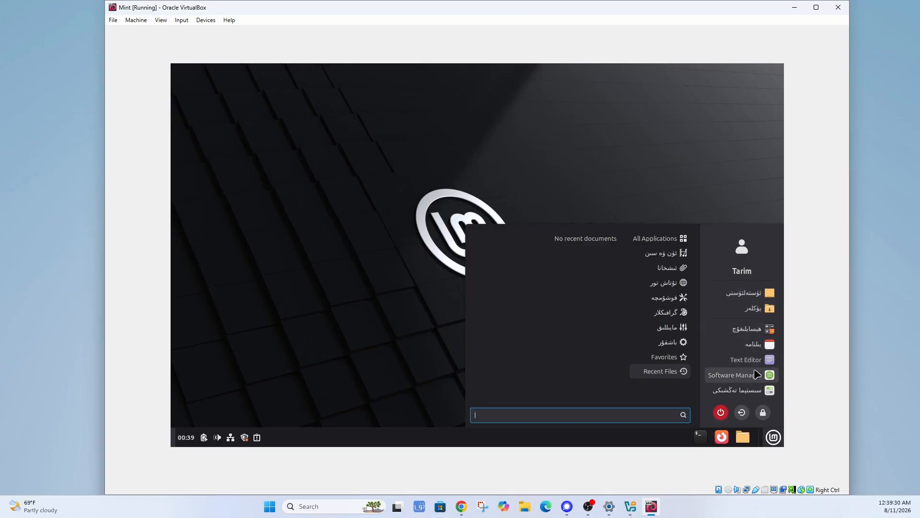
{"action": "left_click", "coordinate": [761, 293]}
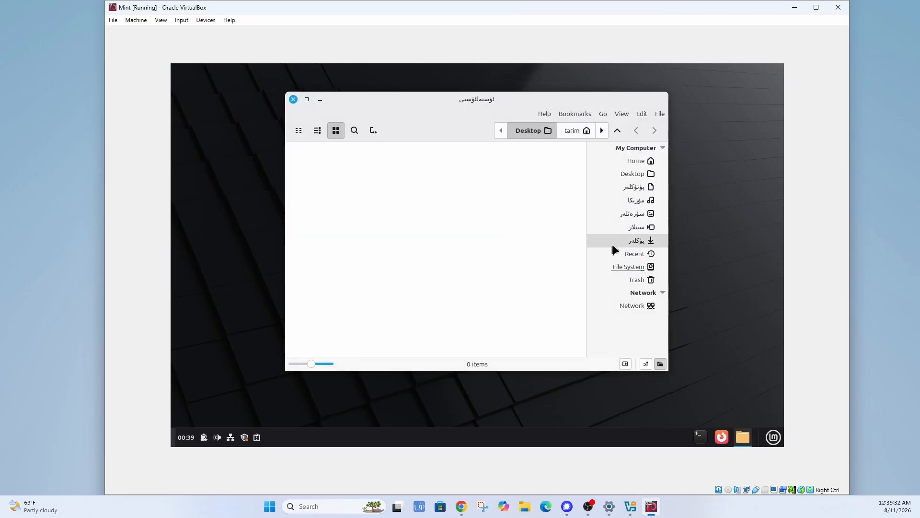
{"action": "left_click", "coordinate": [661, 114]}
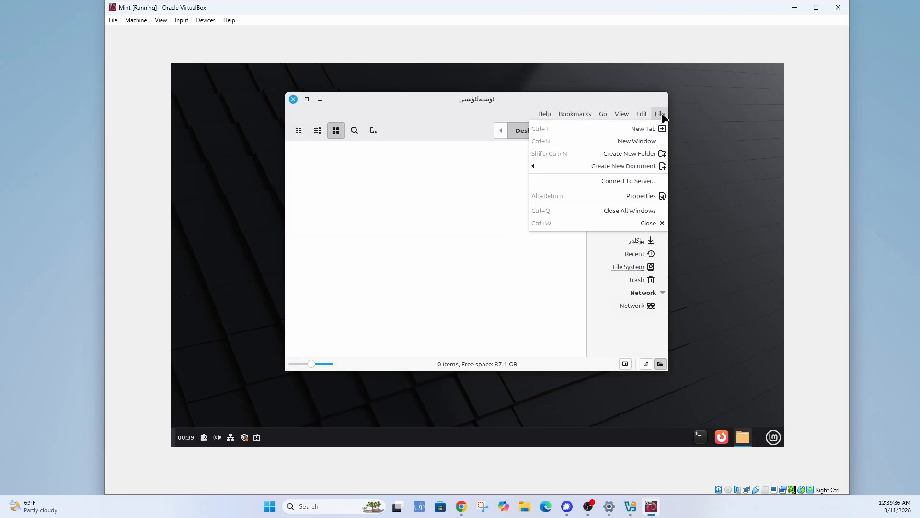
{"action": "mouse_move", "coordinate": [618, 116]}
{"action": "mouse_move", "coordinate": [544, 114]}
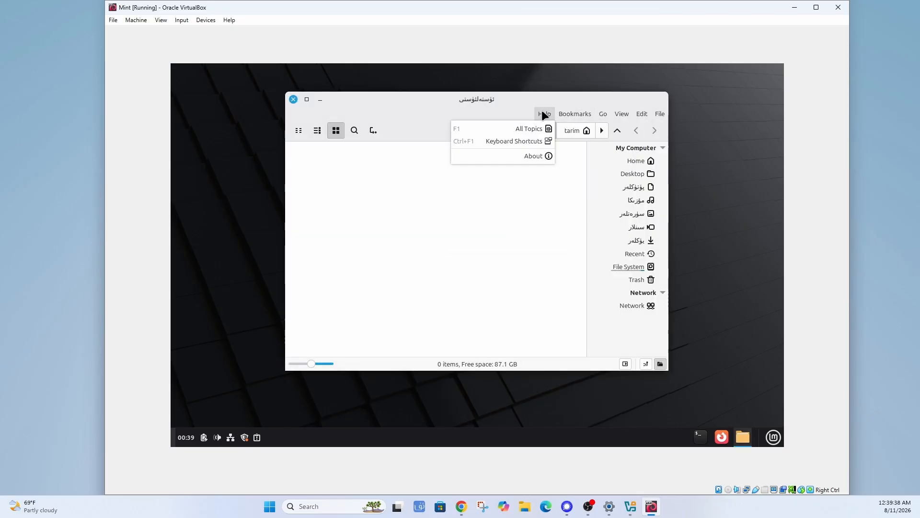
{"action": "left_click", "coordinate": [530, 158]}
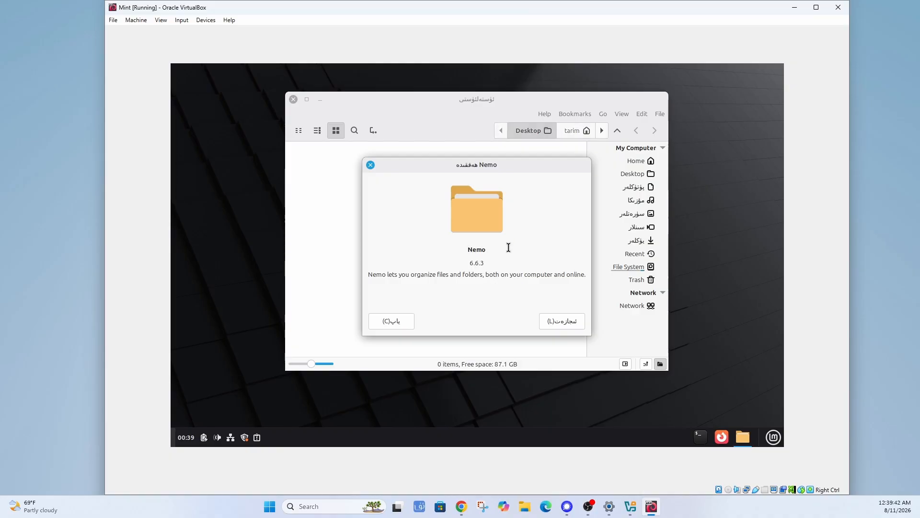
{"action": "left_click", "coordinate": [391, 320]}
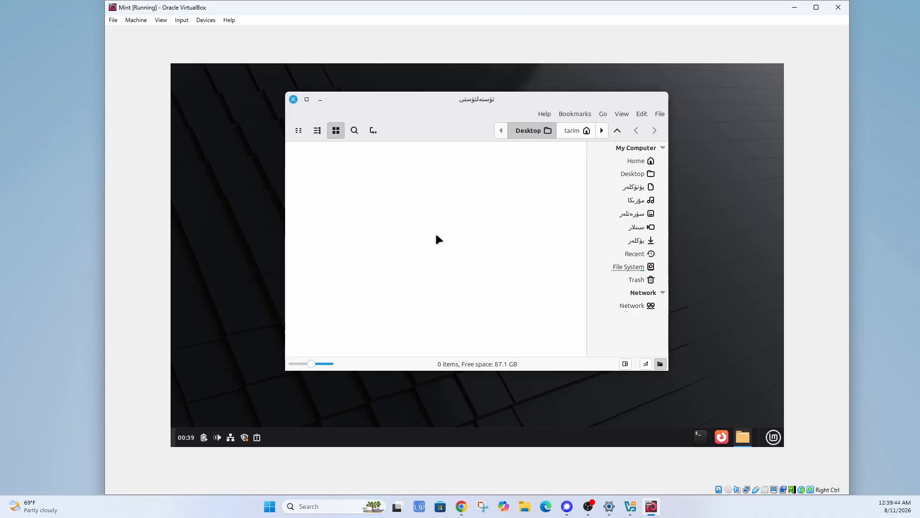
{"action": "left_click", "coordinate": [294, 100]}
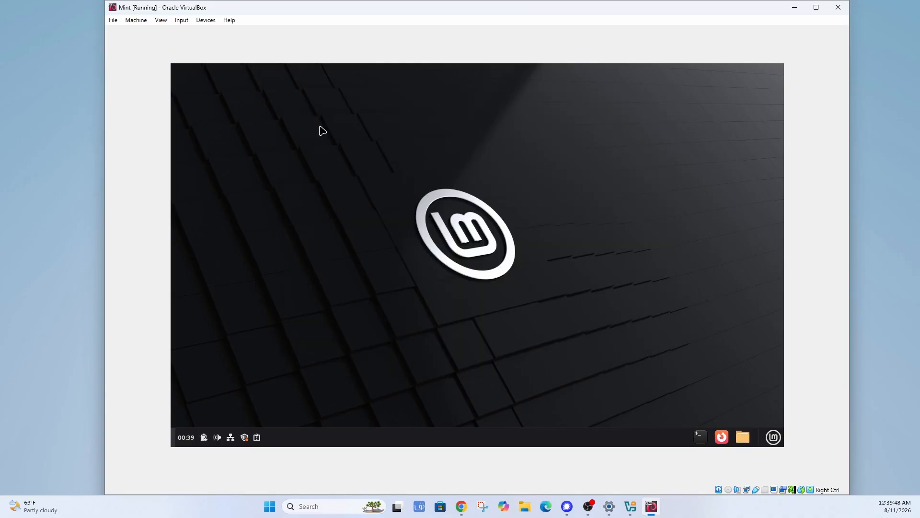
Launch Calculator in Advanced mode, enlarge its window and show its About box (version 41.1).
{"action": "left_click", "coordinate": [776, 438]}
{"action": "left_click", "coordinate": [765, 332]}
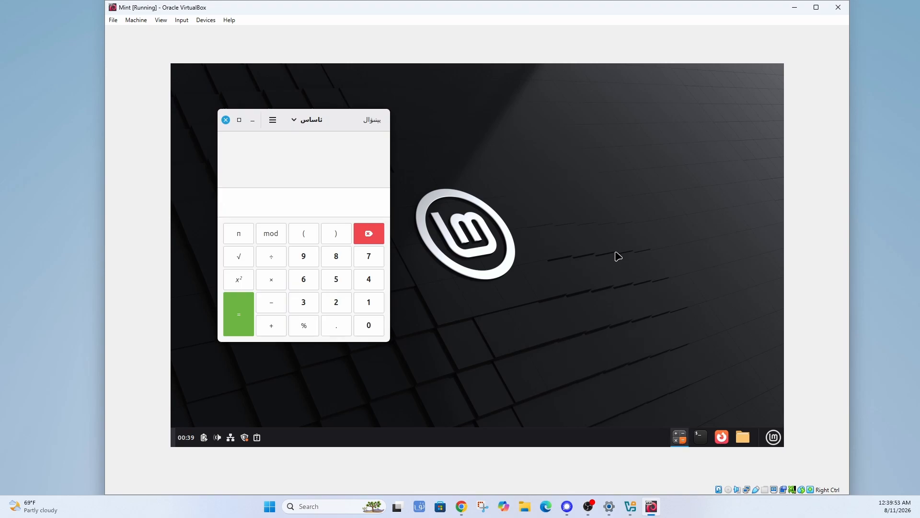
{"action": "left_click", "coordinate": [293, 116]}
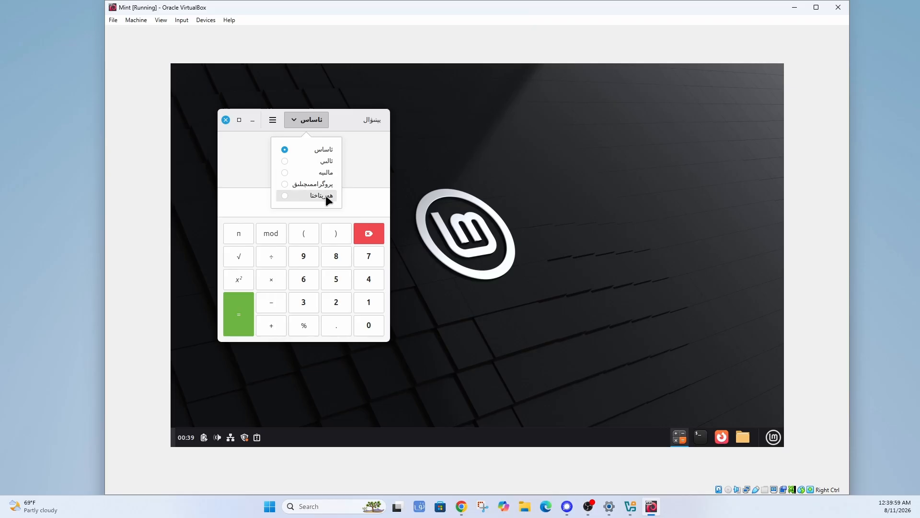
{"action": "left_click", "coordinate": [324, 162]}
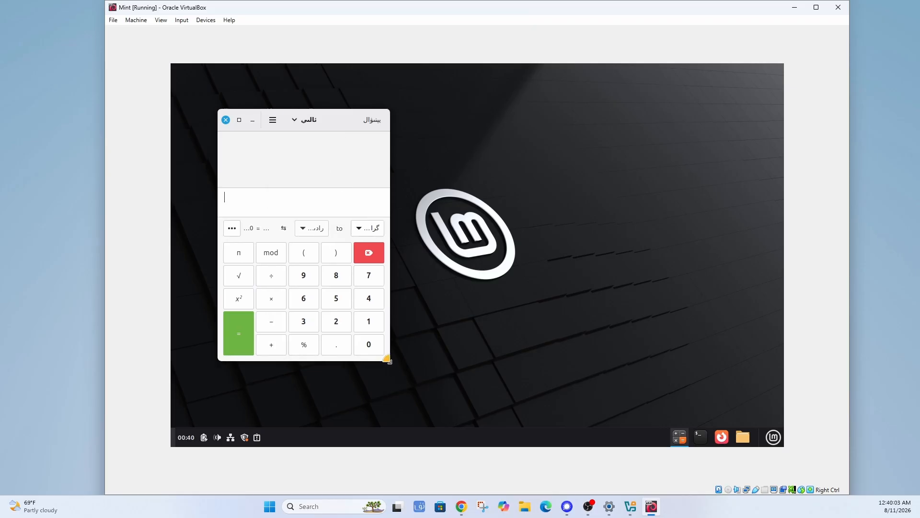
{"action": "left_click_drag", "start_coordinate": [388, 361], "coordinate": [578, 423]}
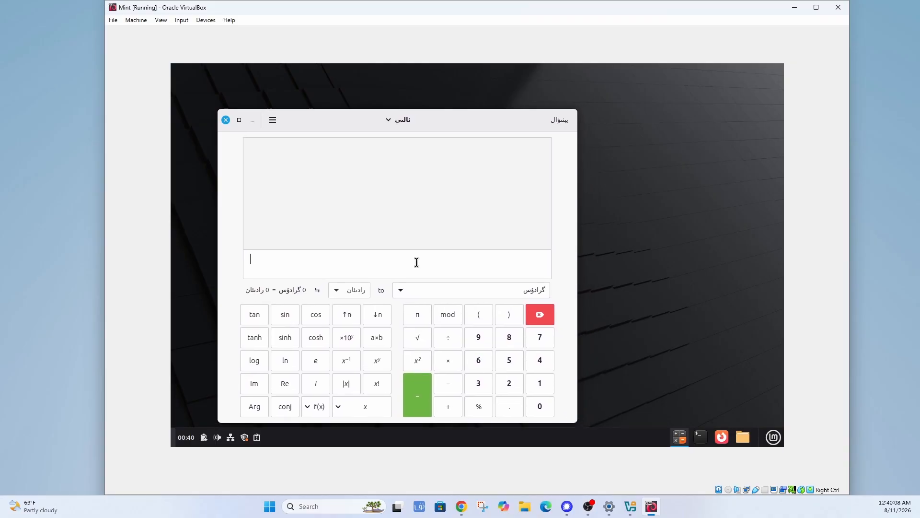
{"action": "left_click", "coordinate": [273, 119]}
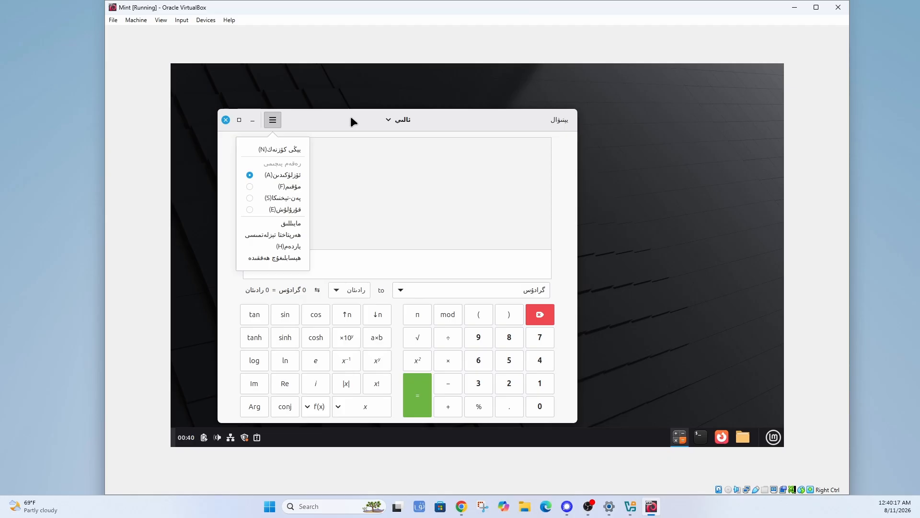
{"action": "left_click", "coordinate": [286, 246]}
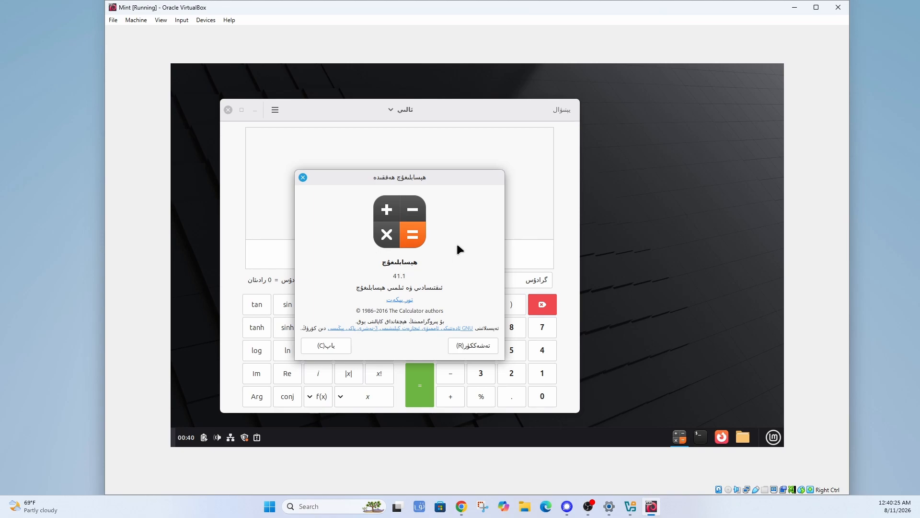
Cycle the calculator through Financial, Programming and Conversion modes, back to Basic, then close it.
{"action": "left_click", "coordinate": [326, 345]}
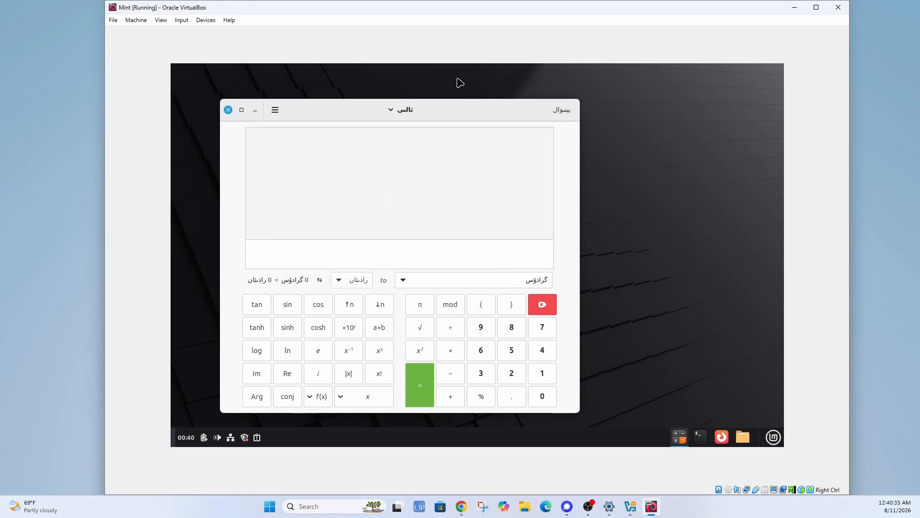
{"action": "left_click", "coordinate": [393, 111]}
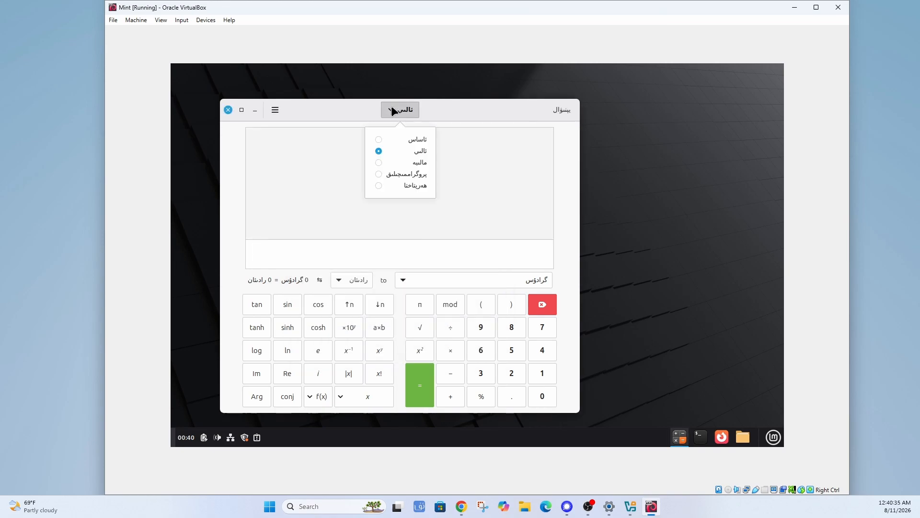
{"action": "left_click", "coordinate": [418, 165]}
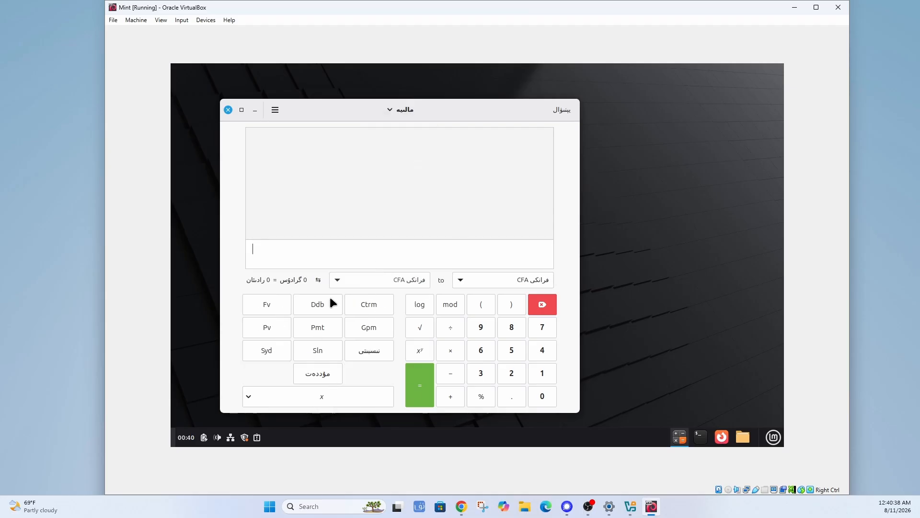
{"action": "left_click", "coordinate": [402, 111]}
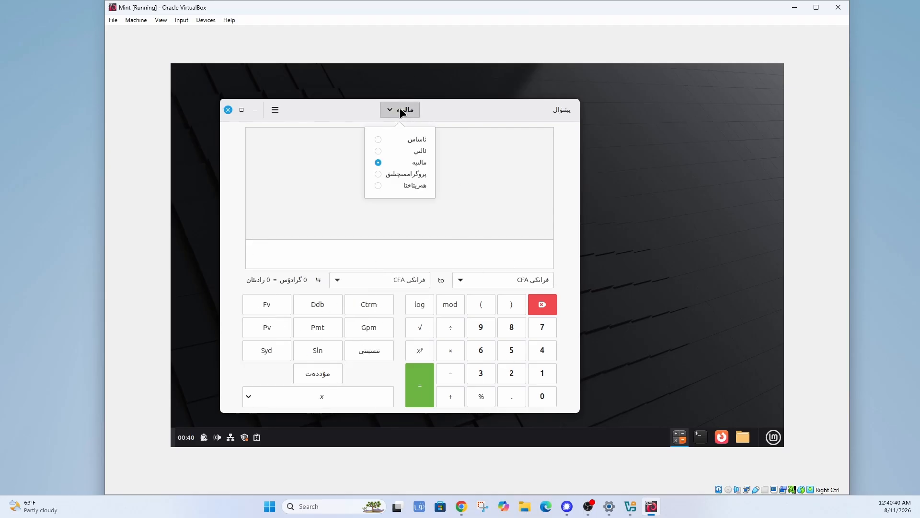
{"action": "left_click", "coordinate": [411, 174]}
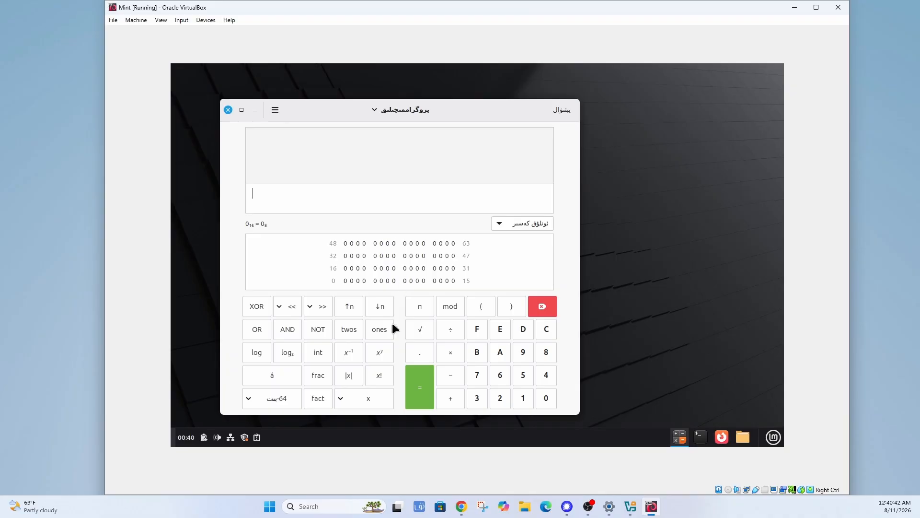
{"action": "left_click", "coordinate": [400, 108]}
{"action": "left_click", "coordinate": [409, 186]}
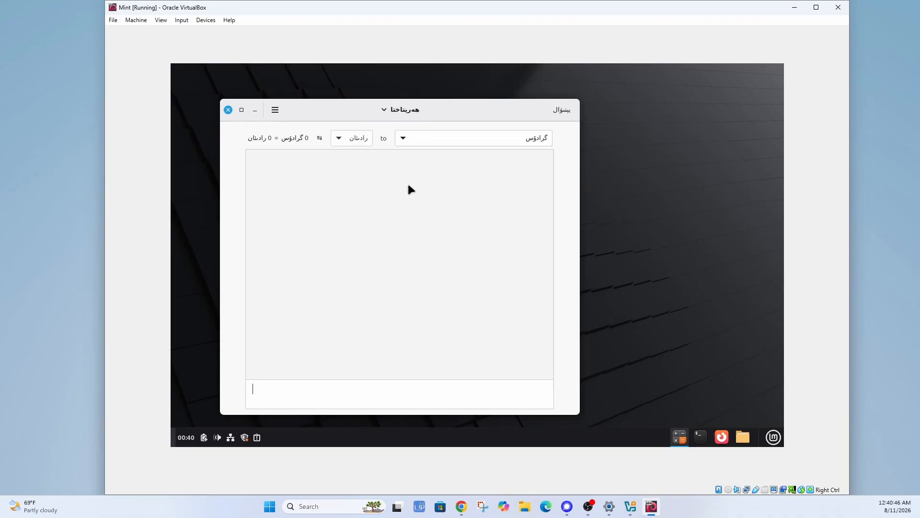
{"action": "left_click", "coordinate": [397, 112]}
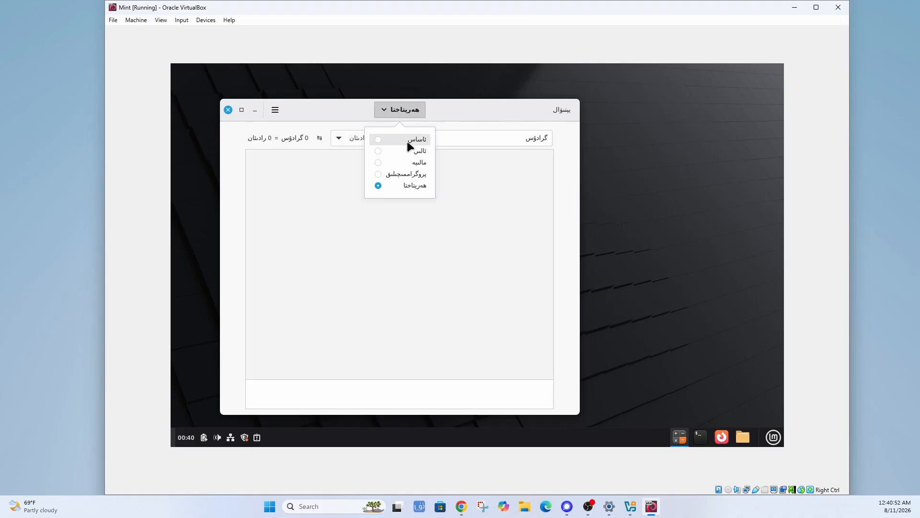
{"action": "left_click", "coordinate": [407, 140]}
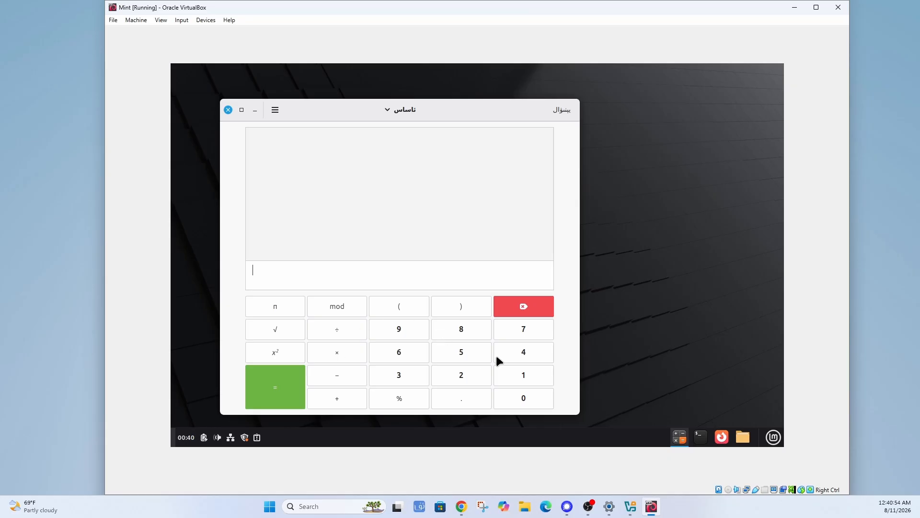
{"action": "left_click", "coordinate": [228, 110]}
{"action": "left_click", "coordinate": [773, 436]}
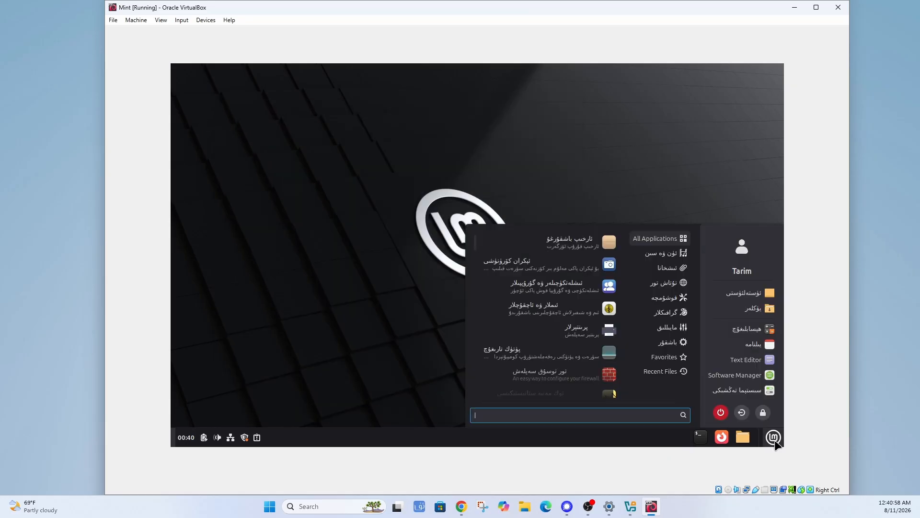
{"action": "left_click", "coordinate": [760, 345]}
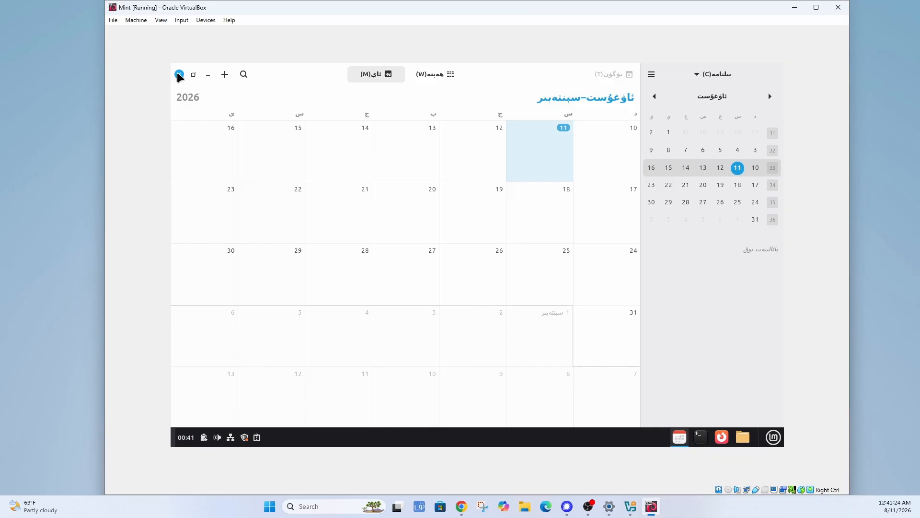
{"action": "left_click", "coordinate": [430, 76]}
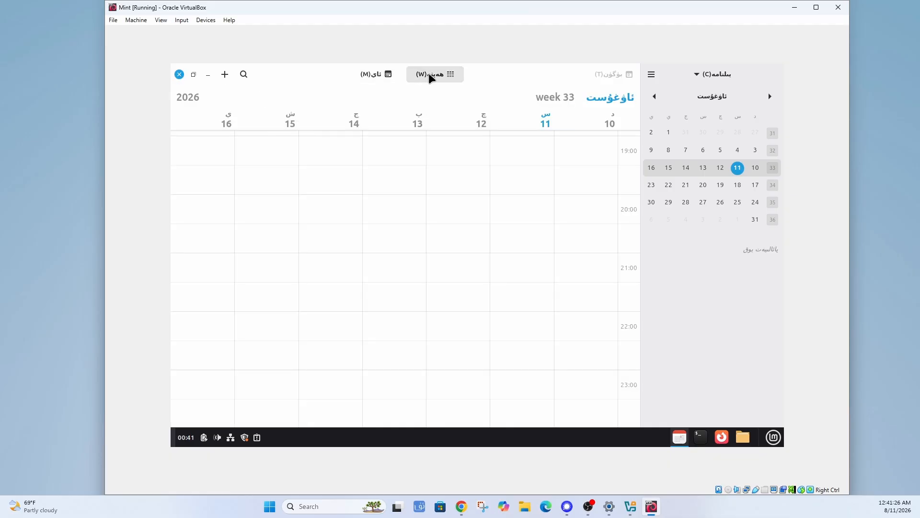
{"action": "left_click", "coordinate": [392, 78]}
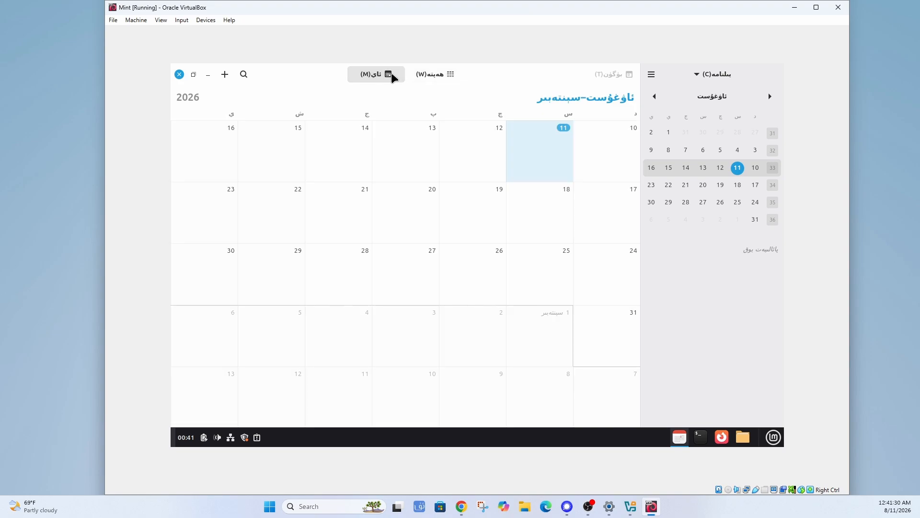
{"action": "left_click", "coordinate": [179, 74]}
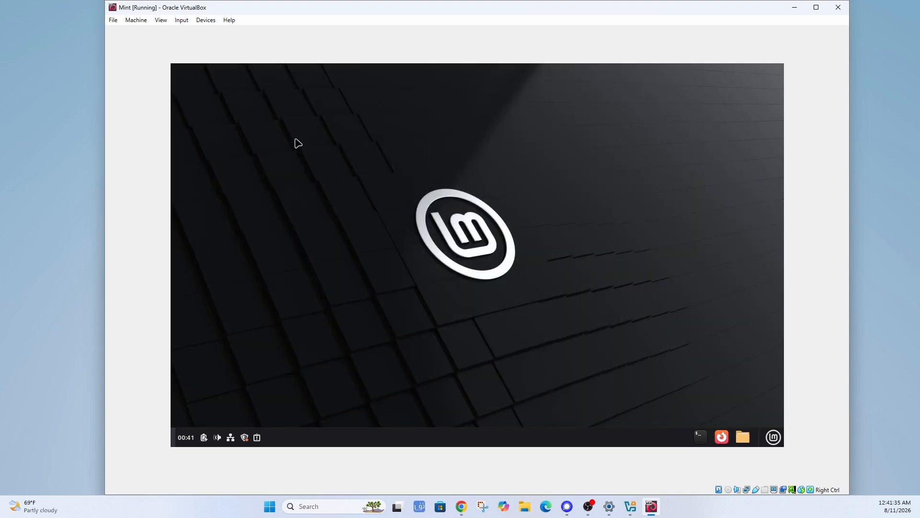
Check the VM's View menu, then move to the Devices menu's Insert Guest Additions CD image entry.
{"action": "left_click", "coordinate": [162, 21]}
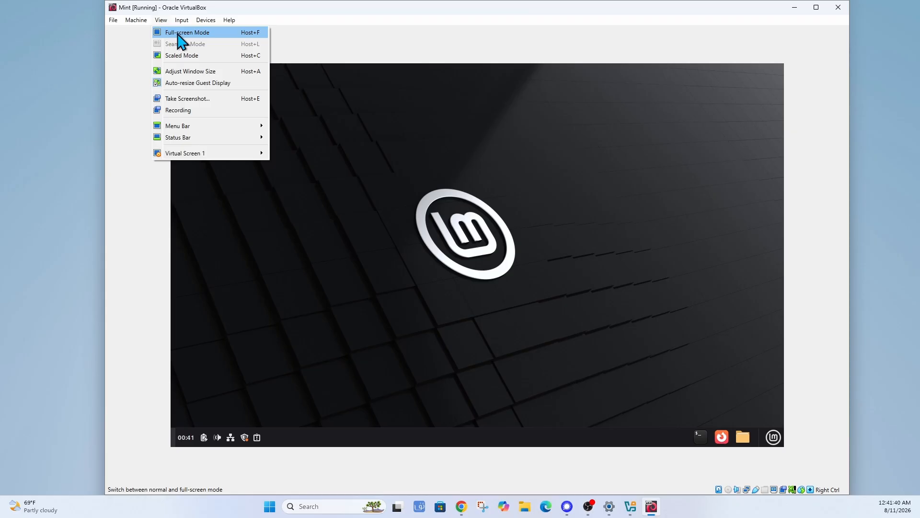
{"action": "mouse_move", "coordinate": [209, 144]}
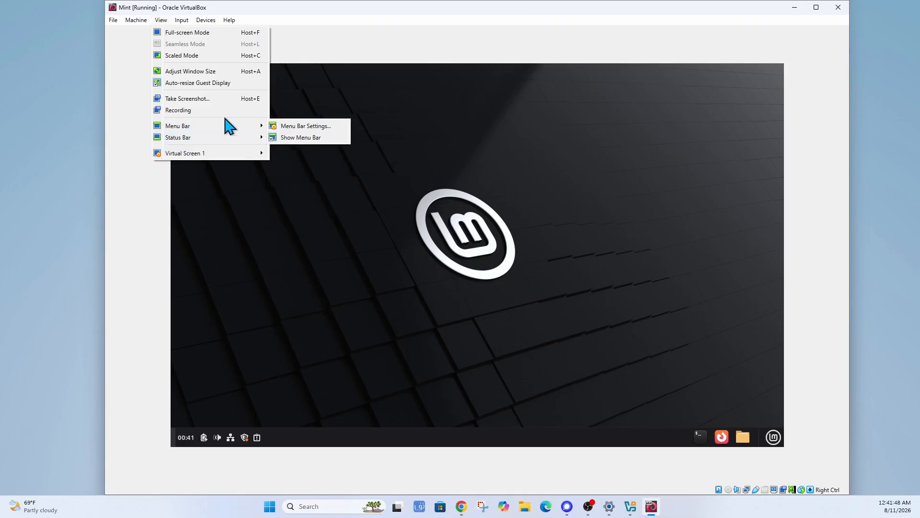
{"action": "mouse_move", "coordinate": [209, 21]}
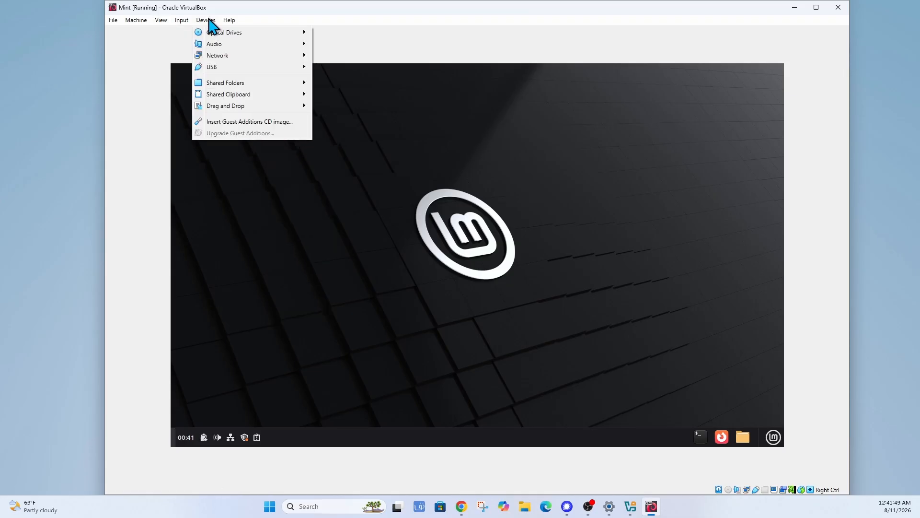
Insert the Guest Additions CD image, run its installer and authenticate with the account password.
{"action": "left_click", "coordinate": [232, 125]}
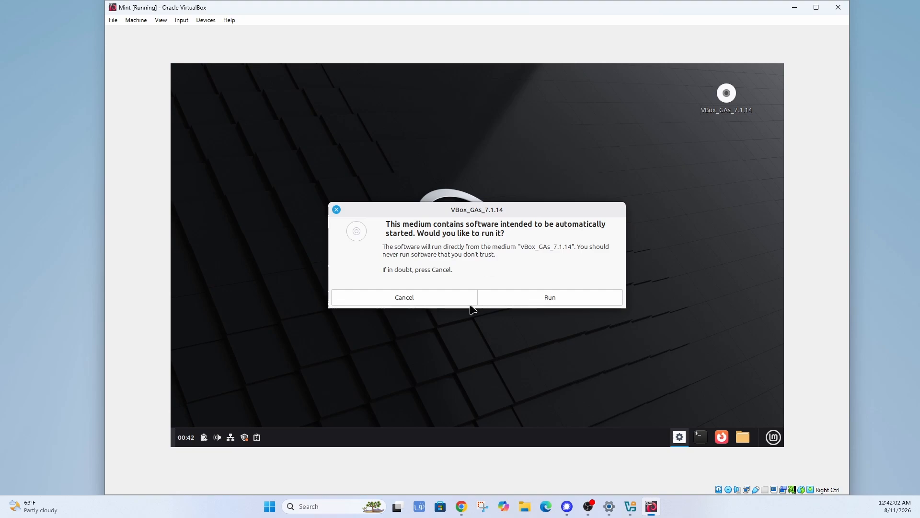
{"action": "left_click", "coordinate": [551, 300]}
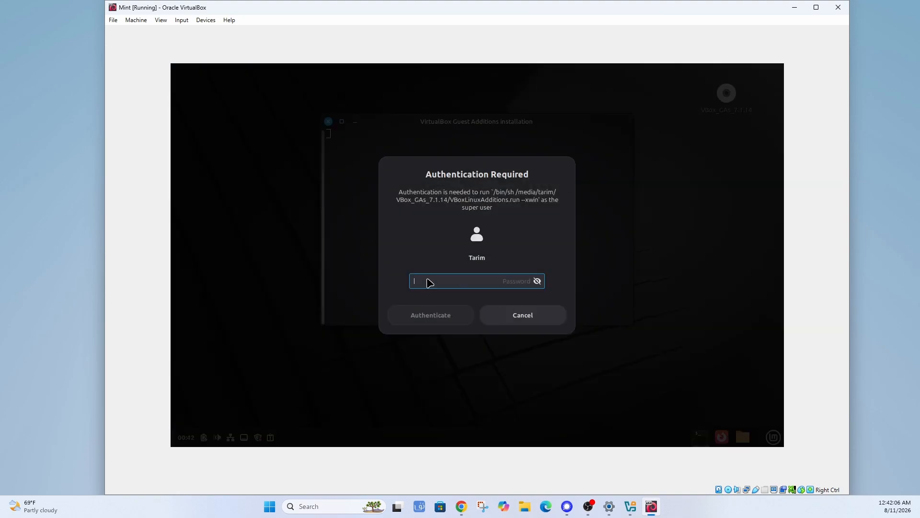
{"action": "type", "text": "*"}
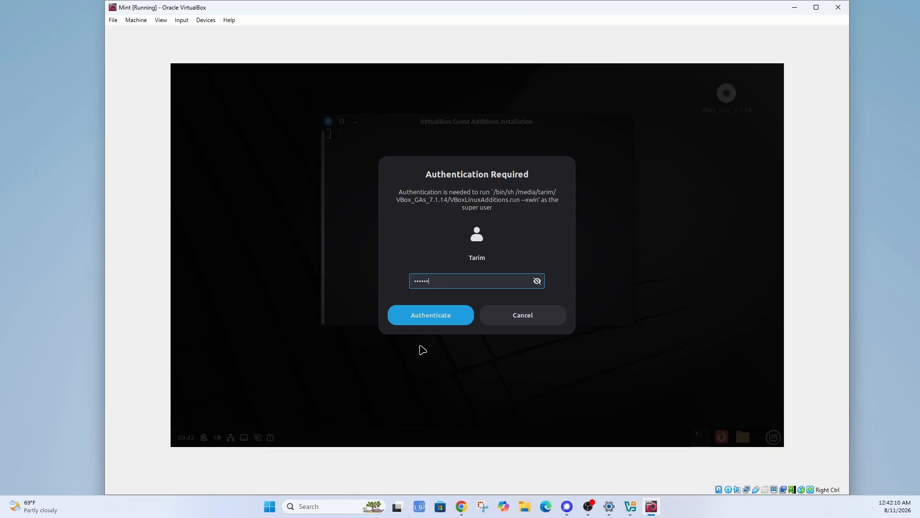
{"action": "left_click", "coordinate": [432, 318]}
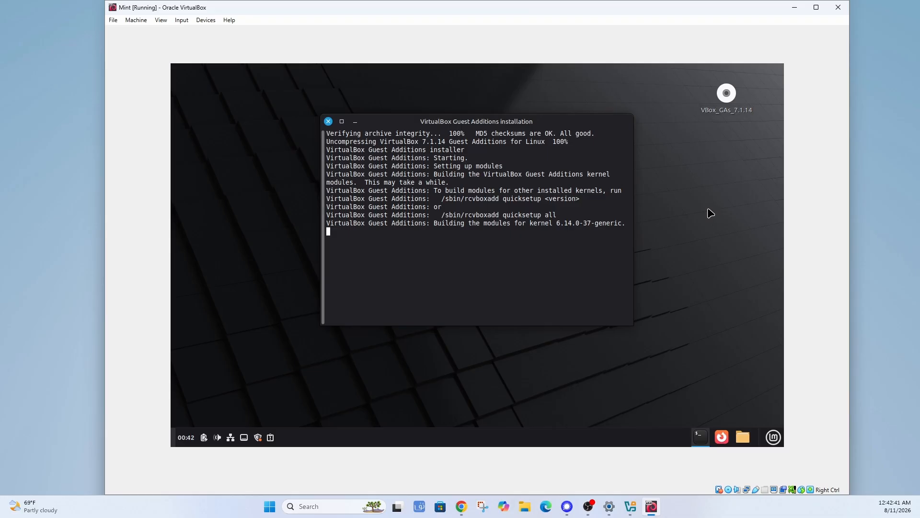
Glance at the View menu, then close the finished Guest Additions 7.1.14 installer terminal.
{"action": "left_click", "coordinate": [161, 20]}
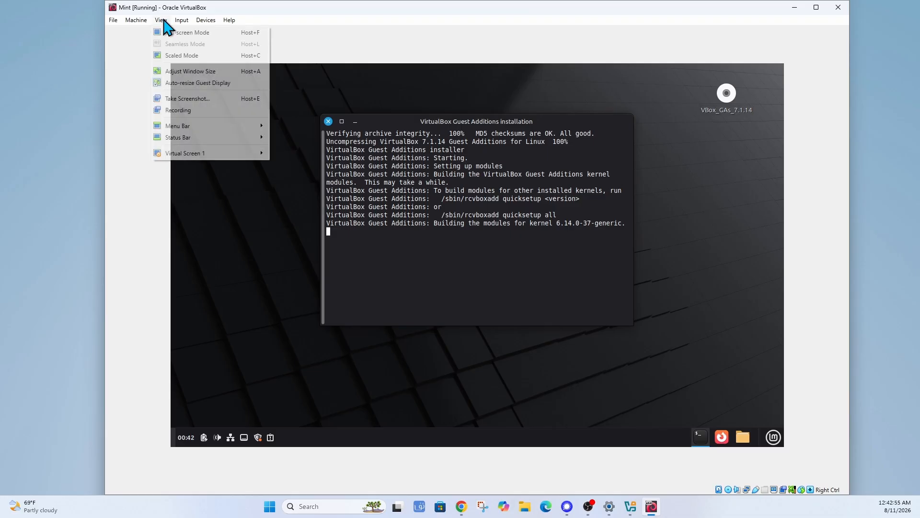
{"action": "mouse_move", "coordinate": [197, 125]}
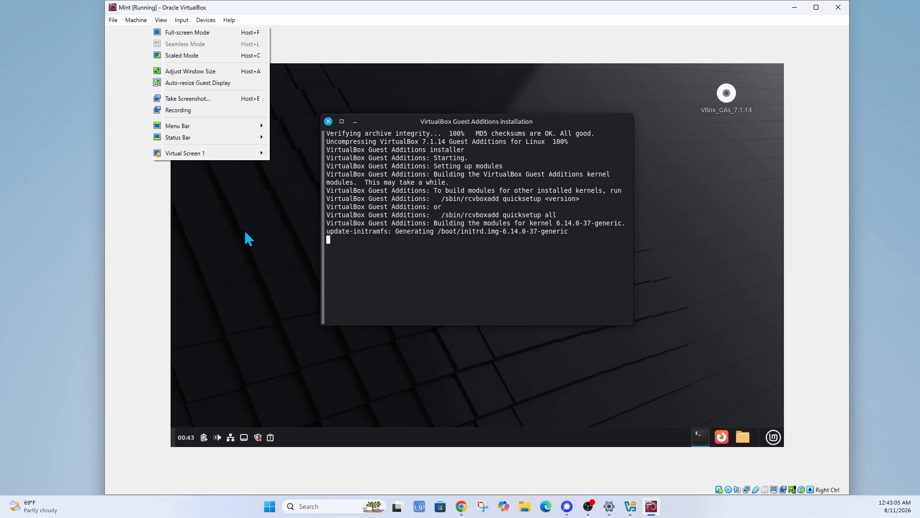
{"action": "left_click", "coordinate": [251, 216]}
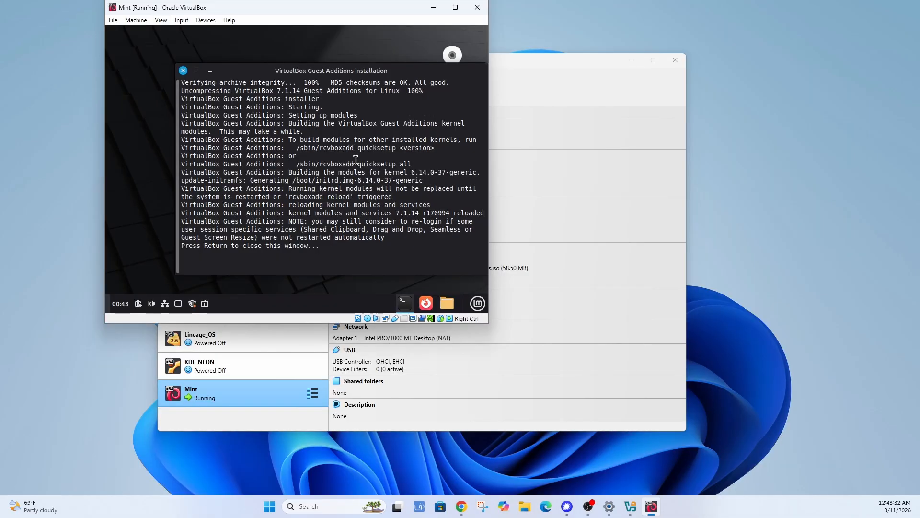
{"action": "key", "text": "Return"}
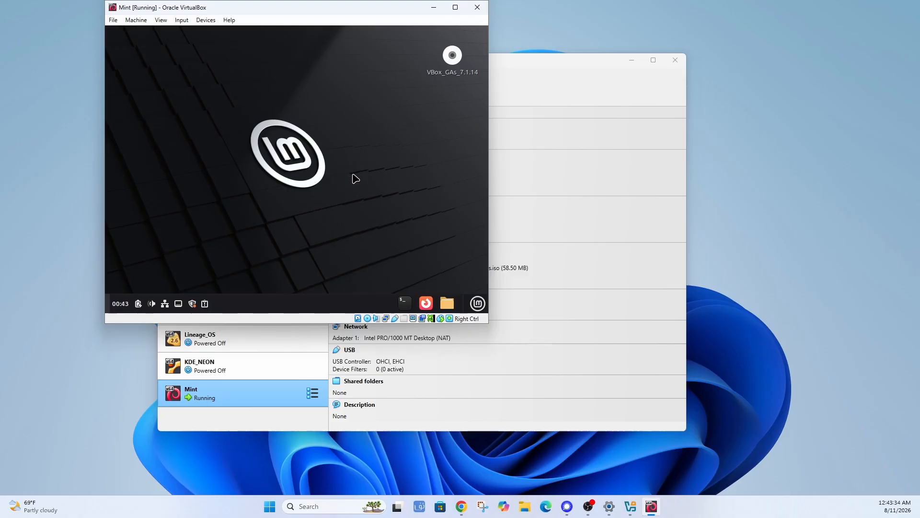
From the desktop's Display Settings, select the 1080 × 1920 resolution and apply it.
{"action": "right_click", "coordinate": [355, 94]}
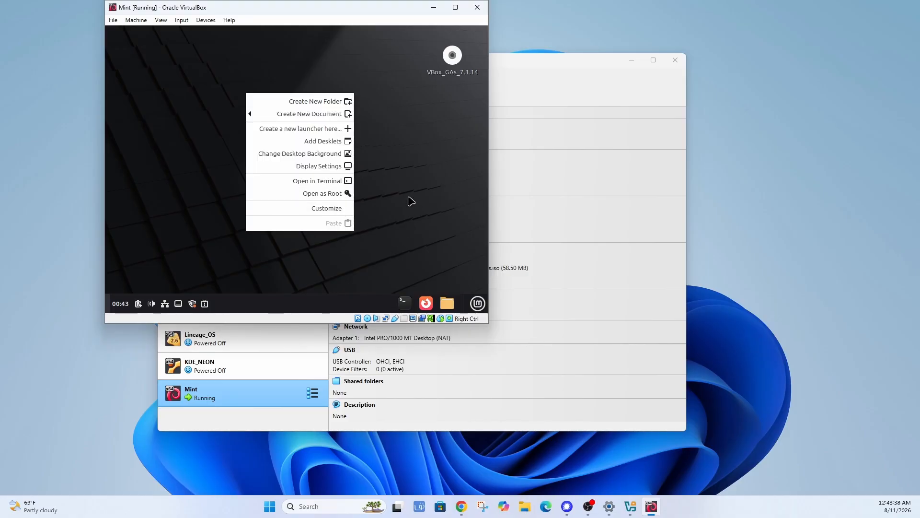
{"action": "left_click", "coordinate": [313, 166]}
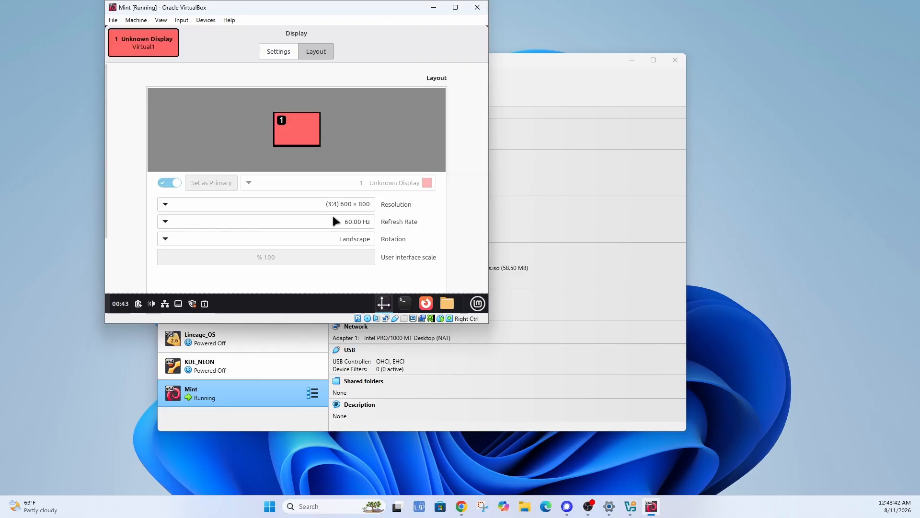
{"action": "left_click", "coordinate": [235, 202]}
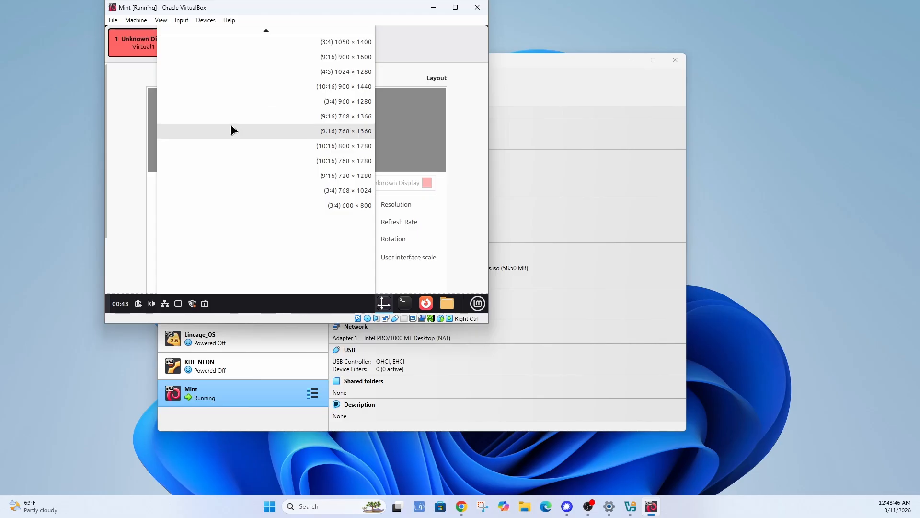
{"action": "scroll", "coordinate": [228, 124], "scroll_direction": "up", "scroll_amount": 5}
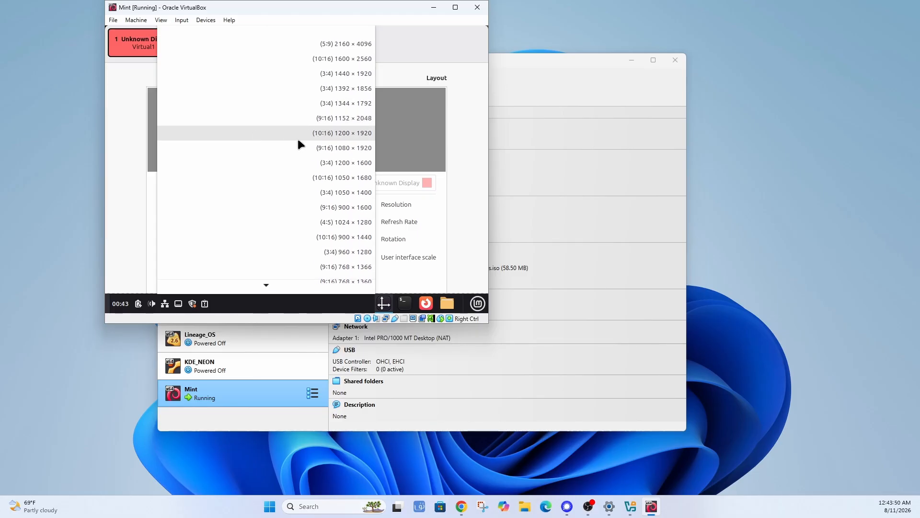
{"action": "left_click", "coordinate": [353, 148]}
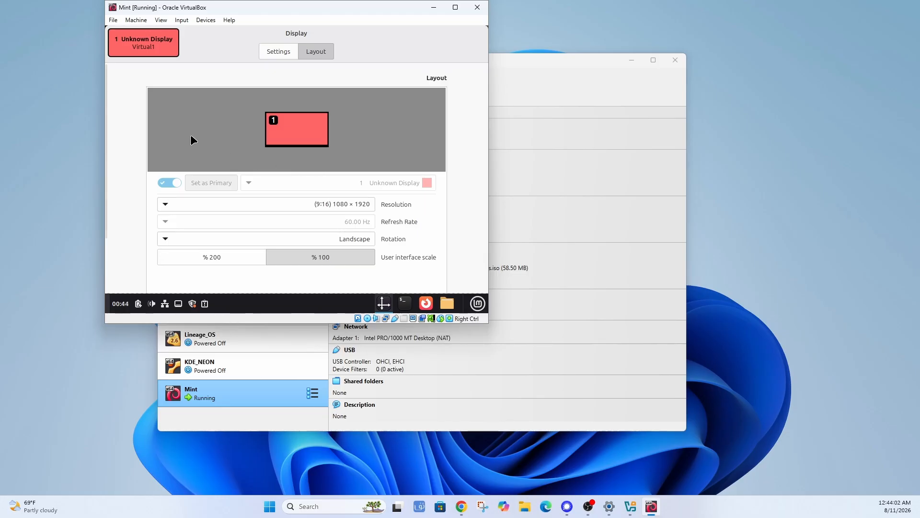
{"action": "scroll", "coordinate": [223, 133], "scroll_direction": "down", "scroll_amount": 5}
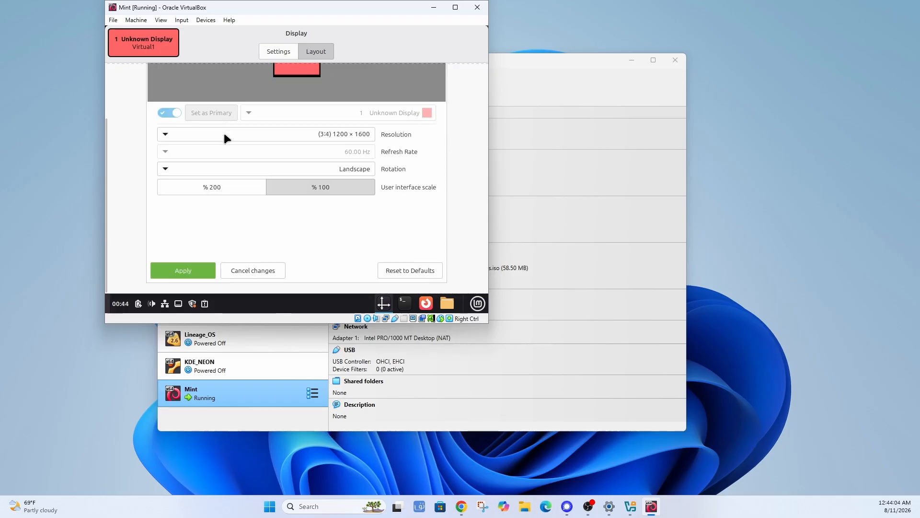
{"action": "left_click", "coordinate": [188, 274]}
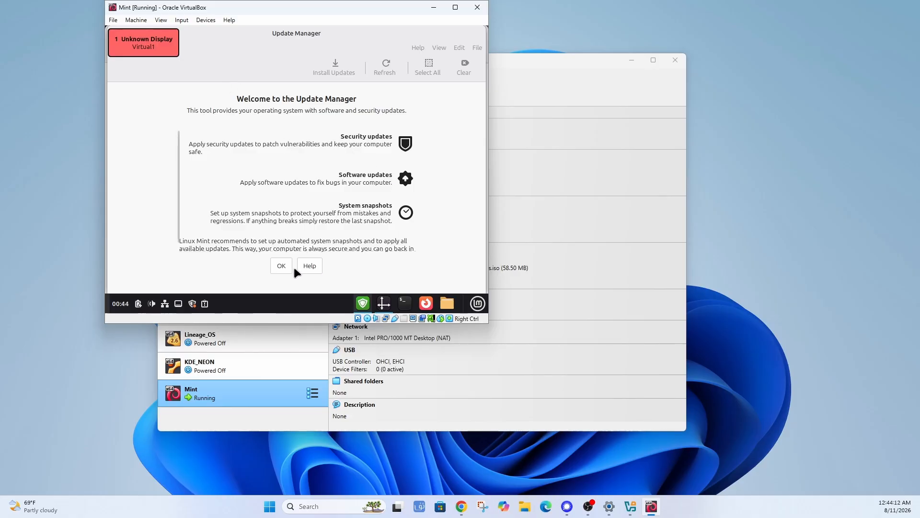
Dismiss the Update Manager welcome screen and close the Update Manager via File > Close window.
{"action": "left_click", "coordinate": [280, 265]}
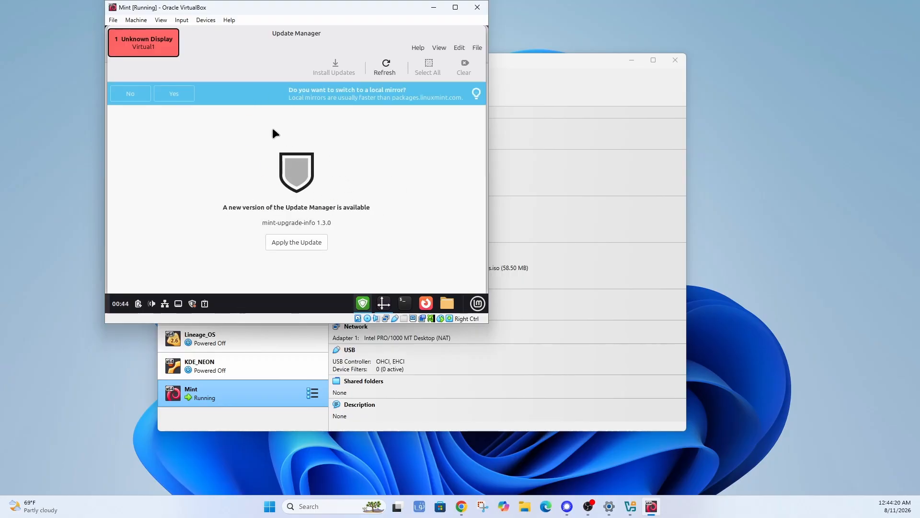
{"action": "left_click", "coordinate": [477, 48]}
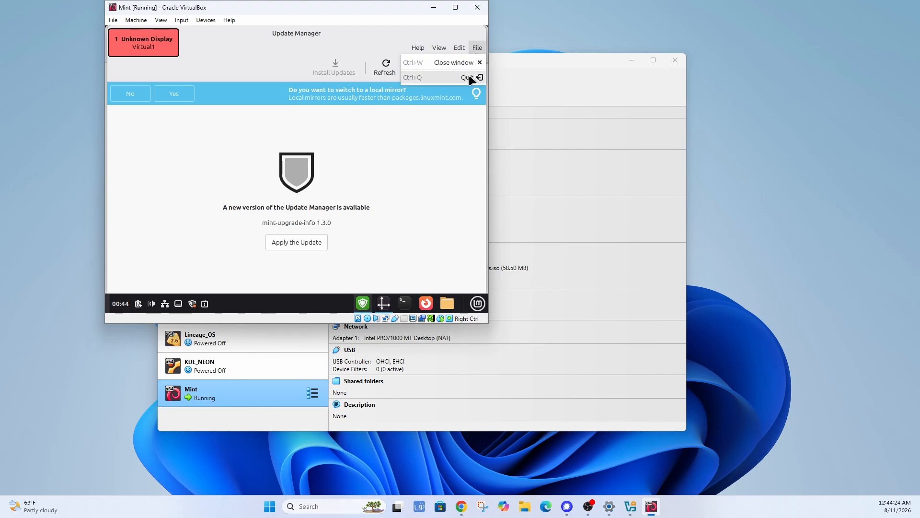
{"action": "left_click", "coordinate": [460, 62]}
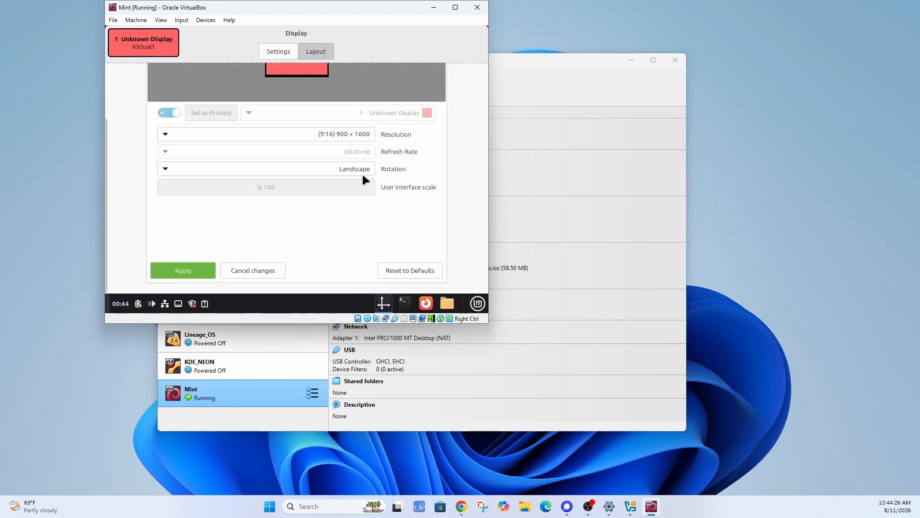
Apply the (9:16) 1080 × 1920 resolution, keep the new settings, and close the Display window.
{"action": "left_click", "coordinate": [297, 134]}
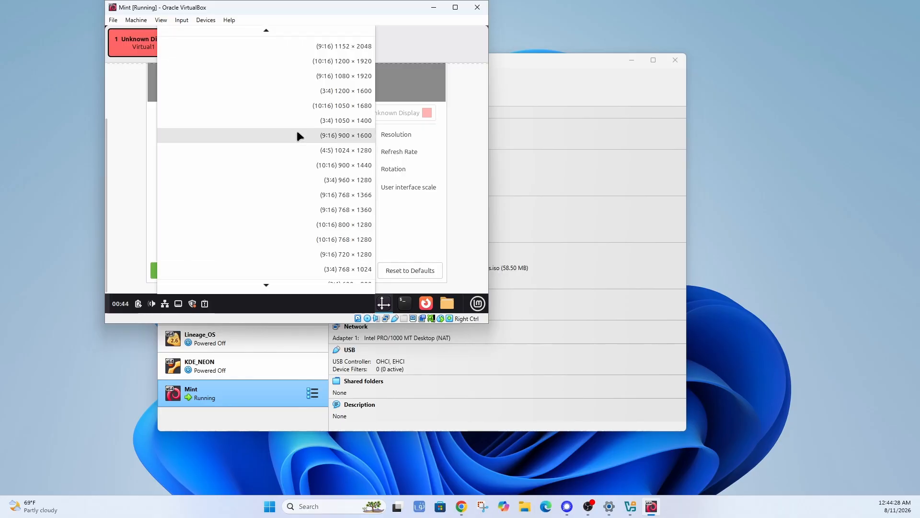
{"action": "scroll", "coordinate": [296, 130], "scroll_direction": "up", "scroll_amount": 2}
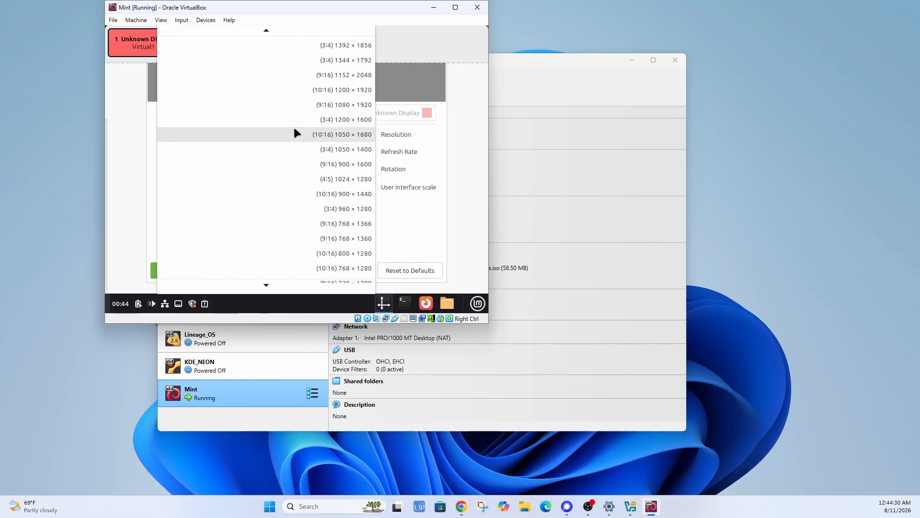
{"action": "left_click", "coordinate": [348, 105]}
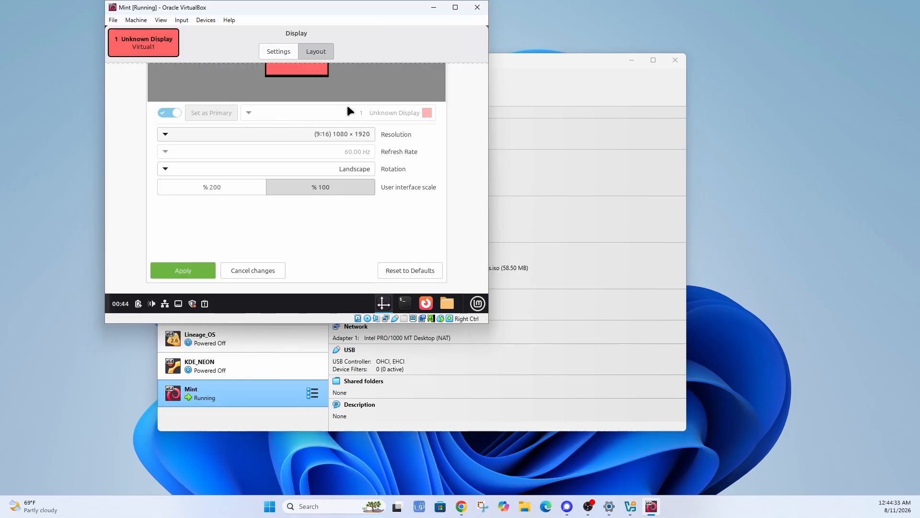
{"action": "left_click", "coordinate": [179, 272]}
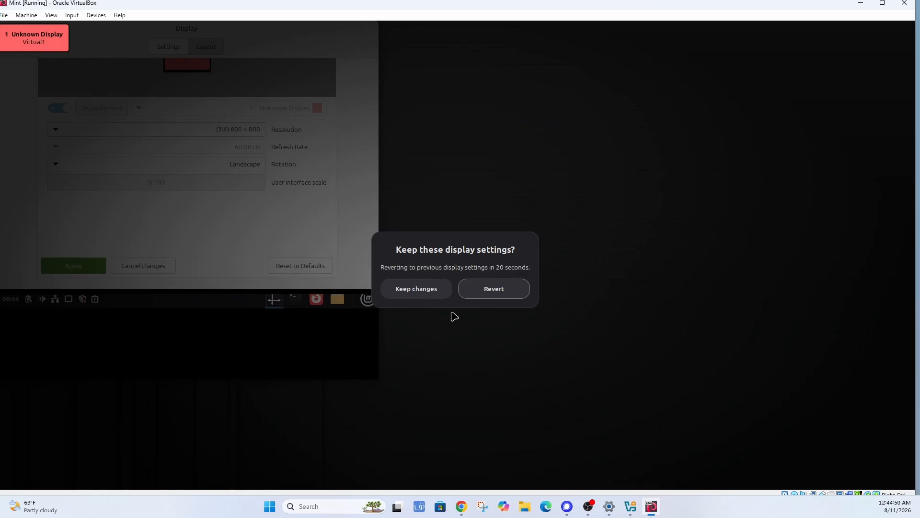
{"action": "left_click", "coordinate": [499, 288]}
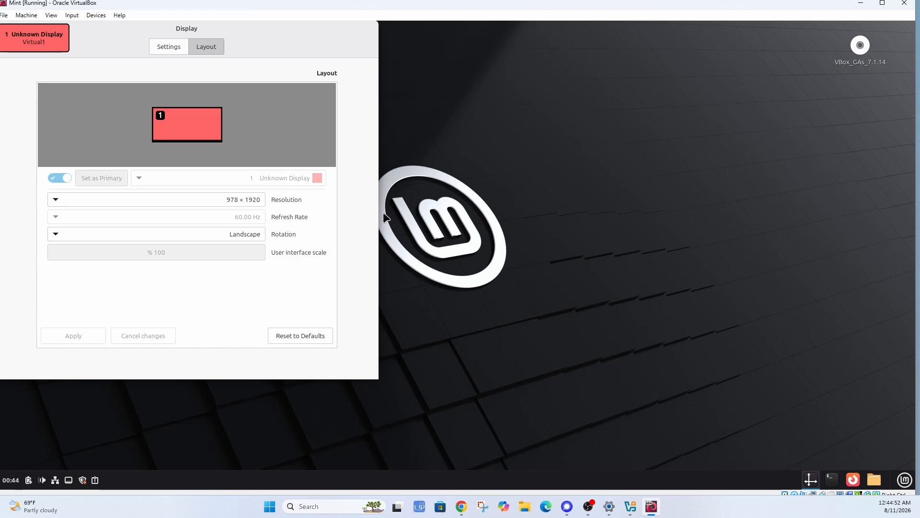
{"action": "left_click_drag", "start_coordinate": [249, 30], "coordinate": [480, 66]}
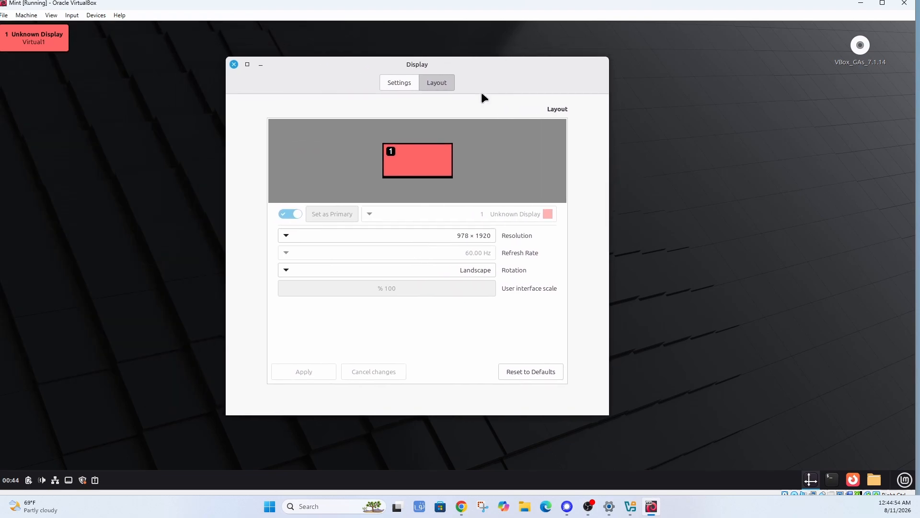
{"action": "left_click", "coordinate": [234, 64]}
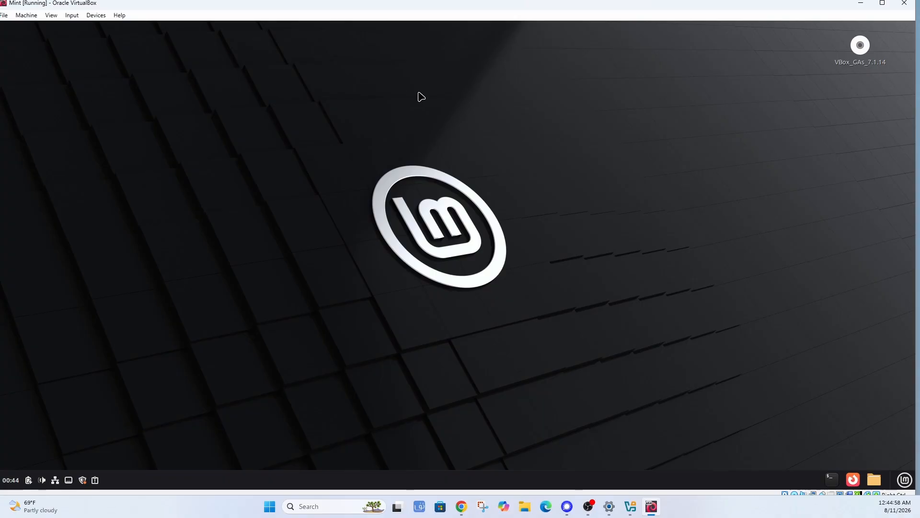
Resize the Mint guest screen to 1024x768, then restore and re-maximize the VM window.
{"action": "left_click", "coordinate": [57, 16]}
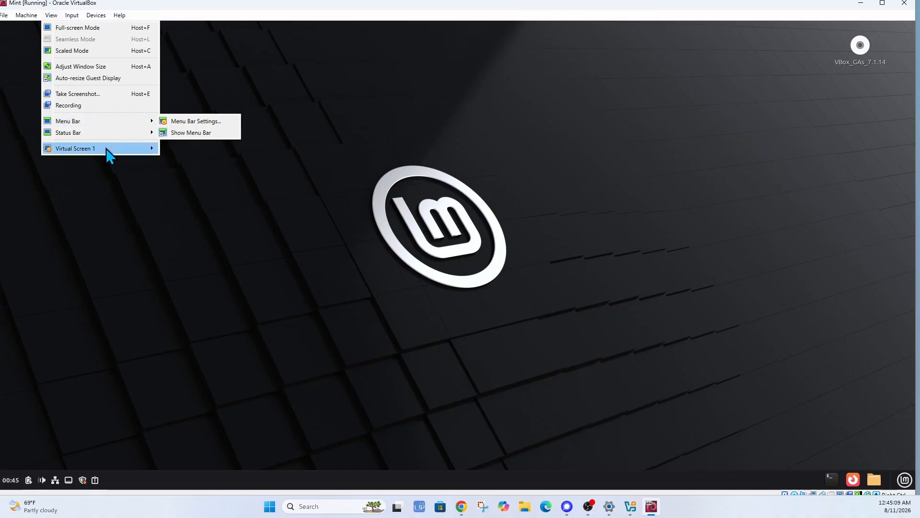
{"action": "mouse_move", "coordinate": [107, 148]}
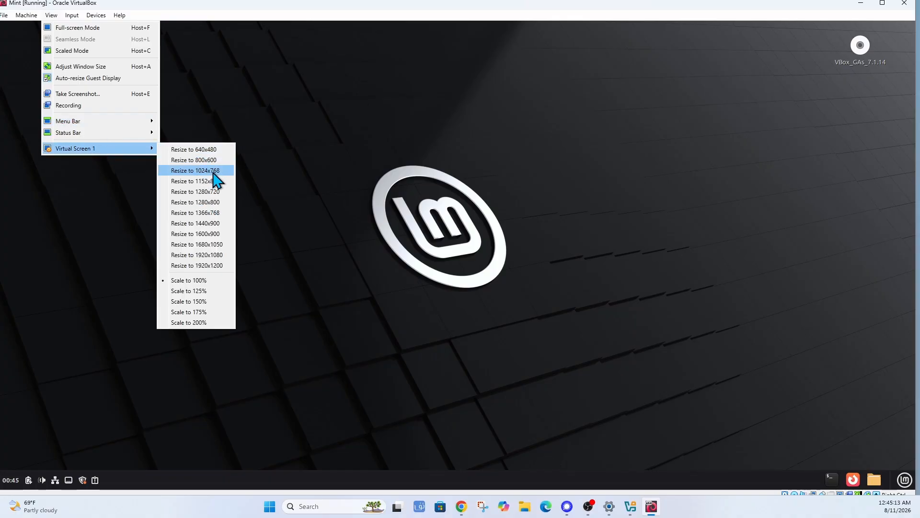
{"action": "left_click", "coordinate": [206, 245]}
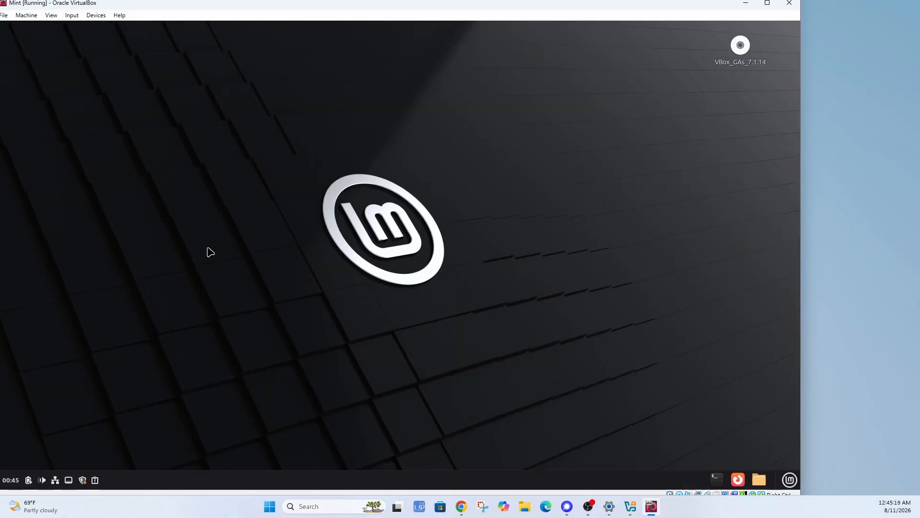
{"action": "double_click", "coordinate": [340, 2]}
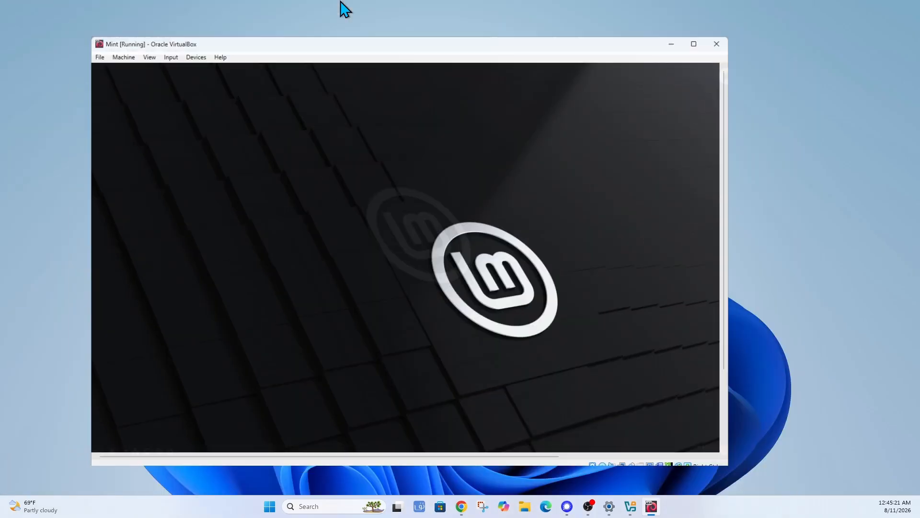
{"action": "double_click", "coordinate": [444, 49]}
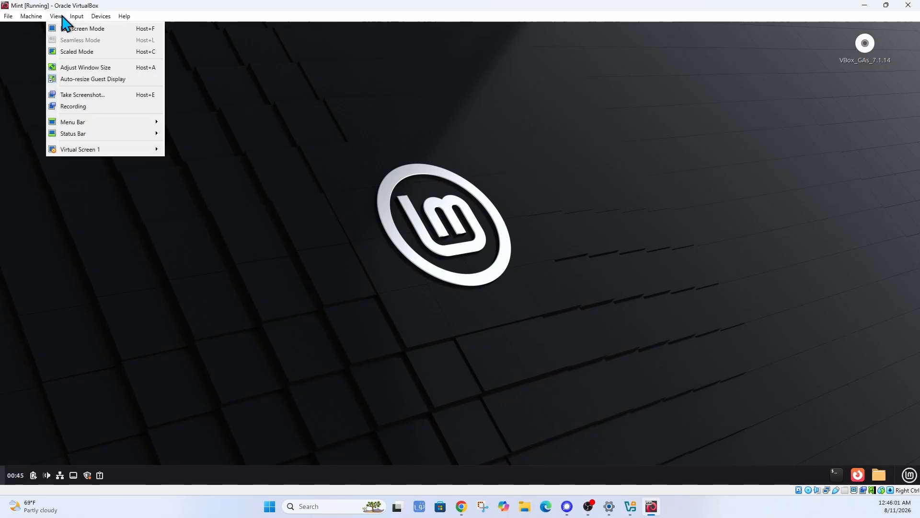
Switch the Mint VM to full-screen mode, confirming with Switch in the information dialog.
{"action": "left_click", "coordinate": [67, 29]}
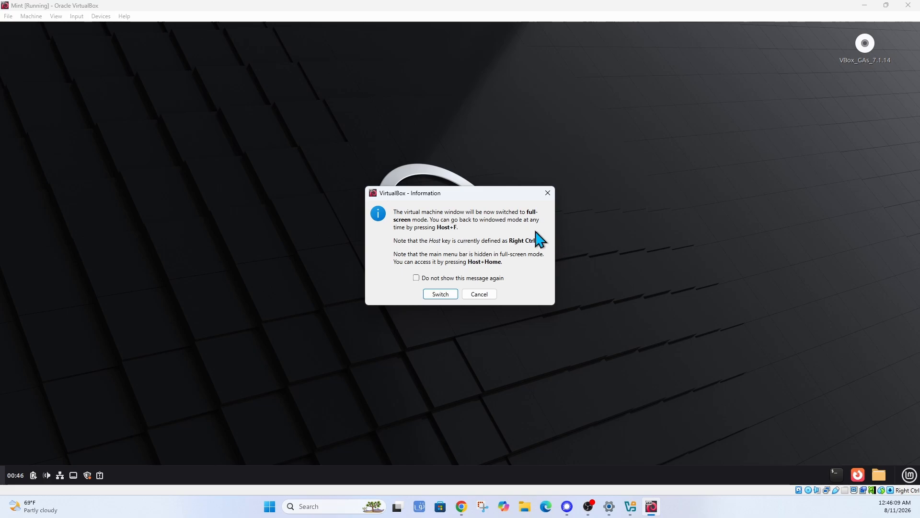
{"action": "left_click", "coordinate": [440, 294]}
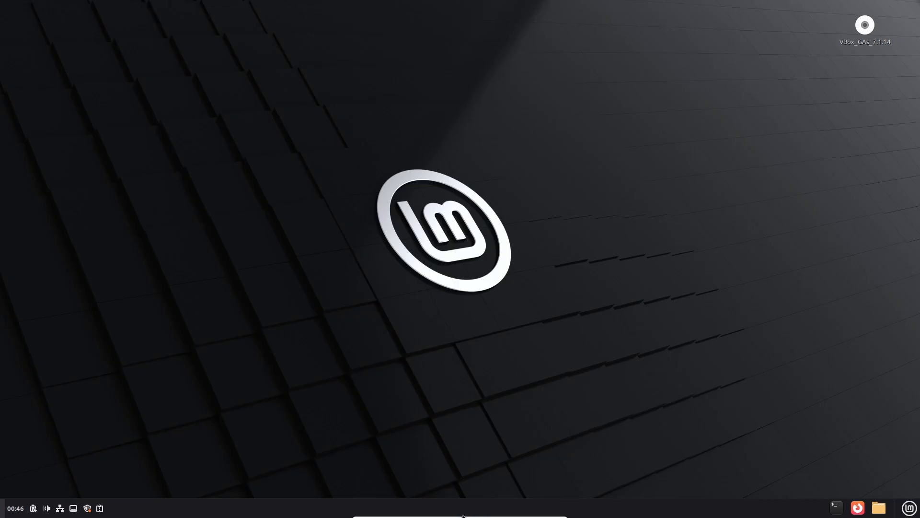
{"action": "mouse_move", "coordinate": [471, 516]}
{"action": "mouse_move", "coordinate": [416, 516]}
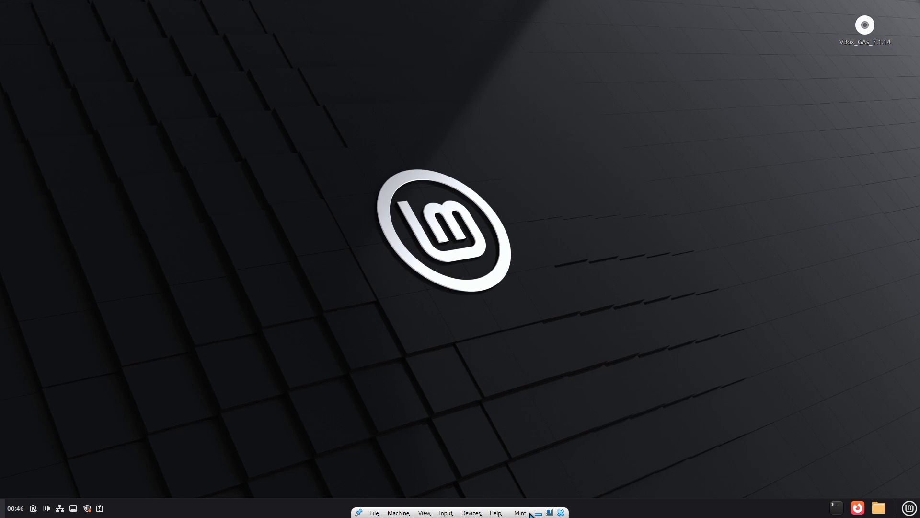
Apply the Update Manager's own mint-upgrade-info 1.3.0 update, authorizing with the account password.
{"action": "left_click", "coordinate": [87, 509]}
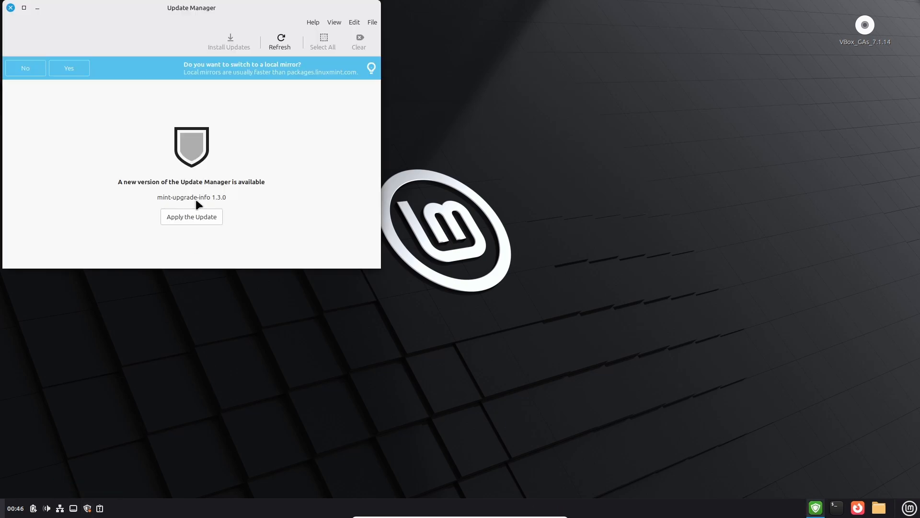
{"action": "left_click_drag", "start_coordinate": [186, 7], "coordinate": [326, 34]}
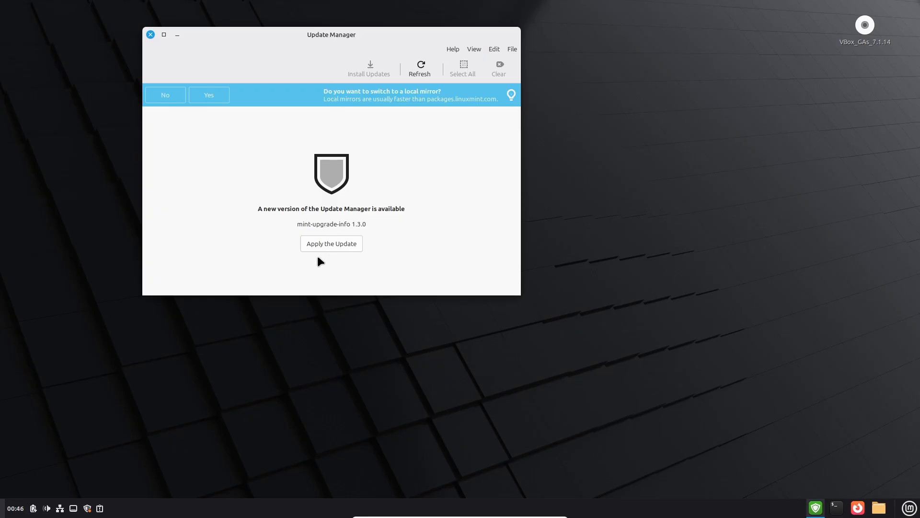
{"action": "left_click", "coordinate": [331, 244]}
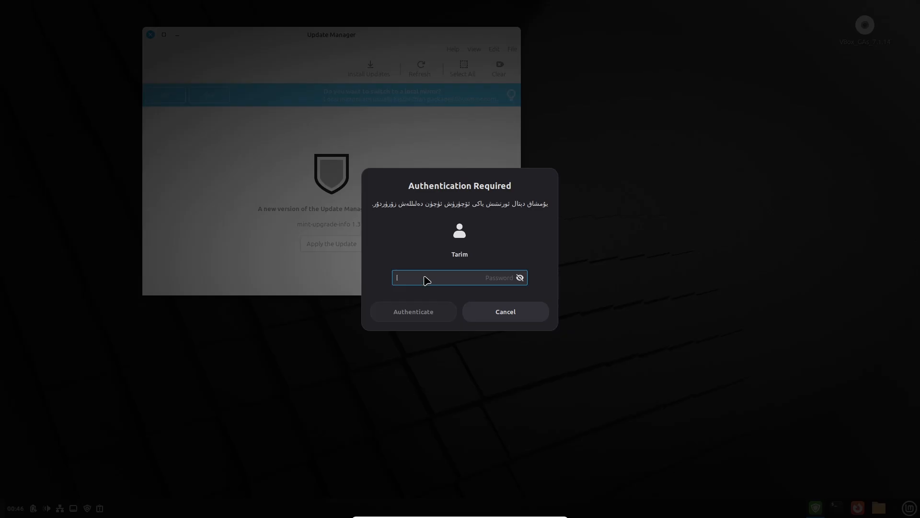
{"action": "type", "text": "•••••"}
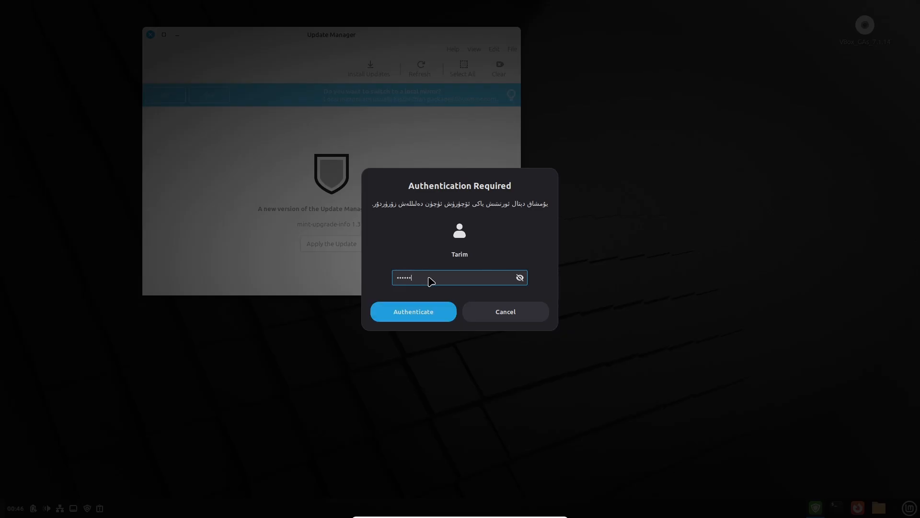
{"action": "key", "text": "Return"}
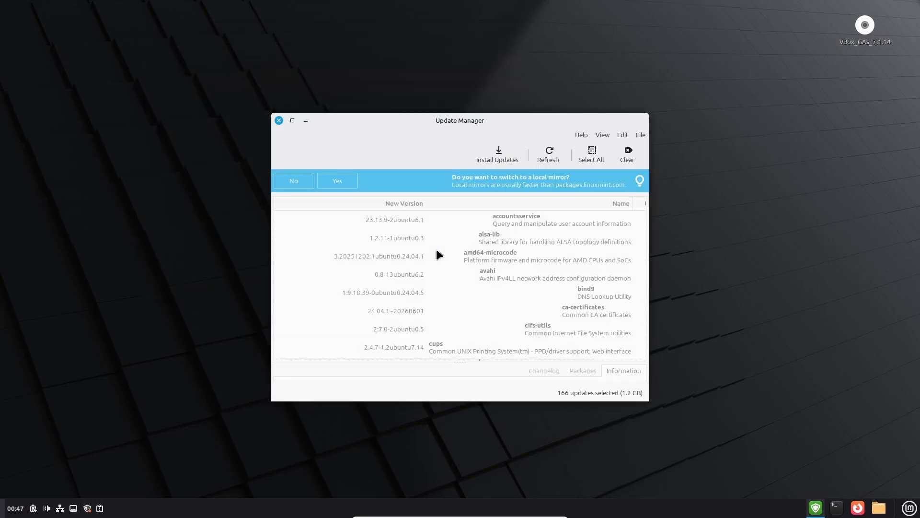
Review the 166 updates' Packages, Changelog and Information tabs, then start Install Updates.
{"action": "left_click_drag", "start_coordinate": [520, 117], "coordinate": [518, 54]}
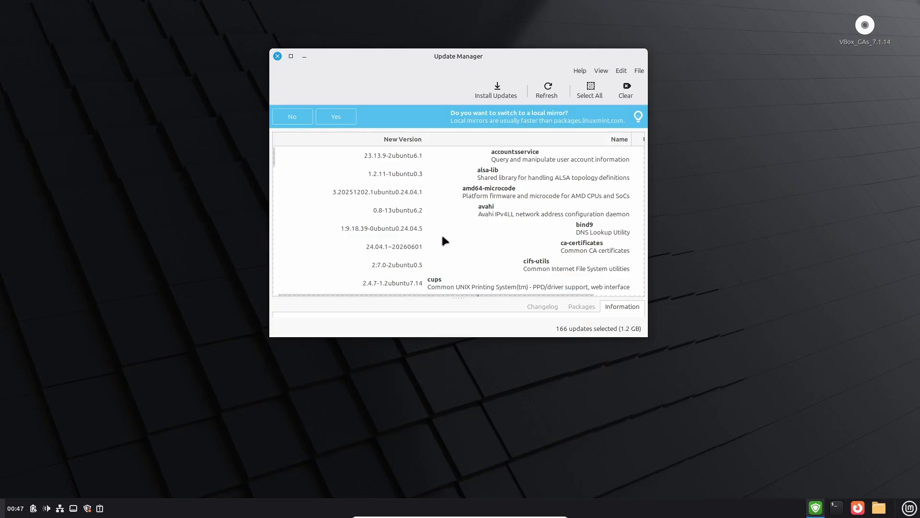
{"action": "scroll", "coordinate": [445, 208], "scroll_direction": "down", "scroll_amount": 10}
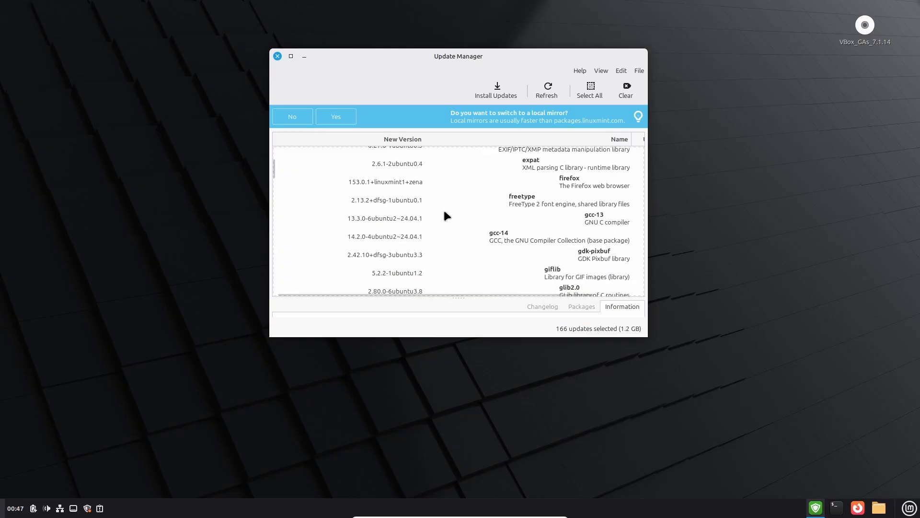
{"action": "scroll", "coordinate": [445, 212], "scroll_direction": "down", "scroll_amount": 10}
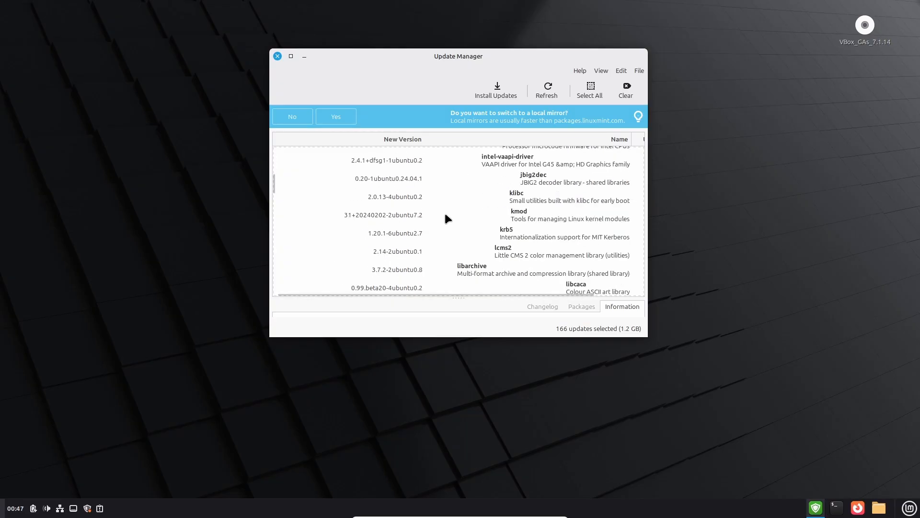
{"action": "left_click", "coordinate": [579, 309]}
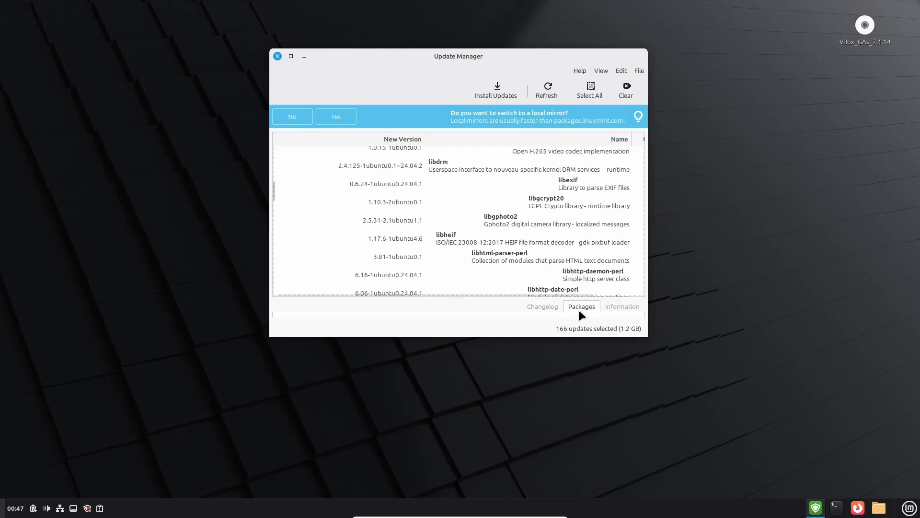
{"action": "left_click", "coordinate": [540, 310]}
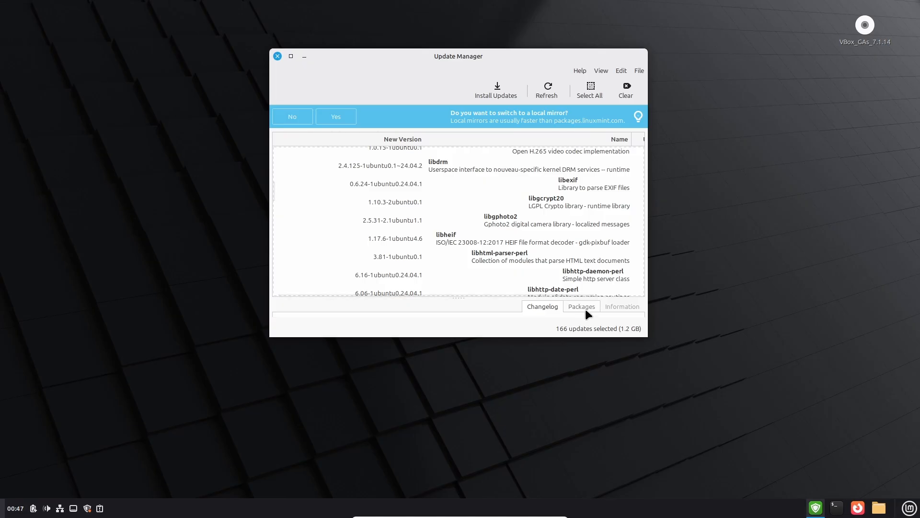
{"action": "left_click", "coordinate": [623, 307]}
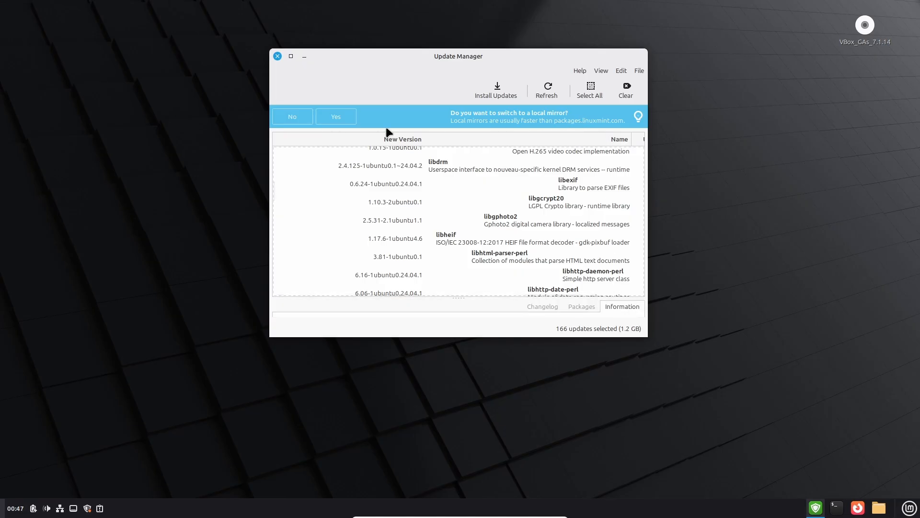
{"action": "left_click", "coordinate": [498, 93]}
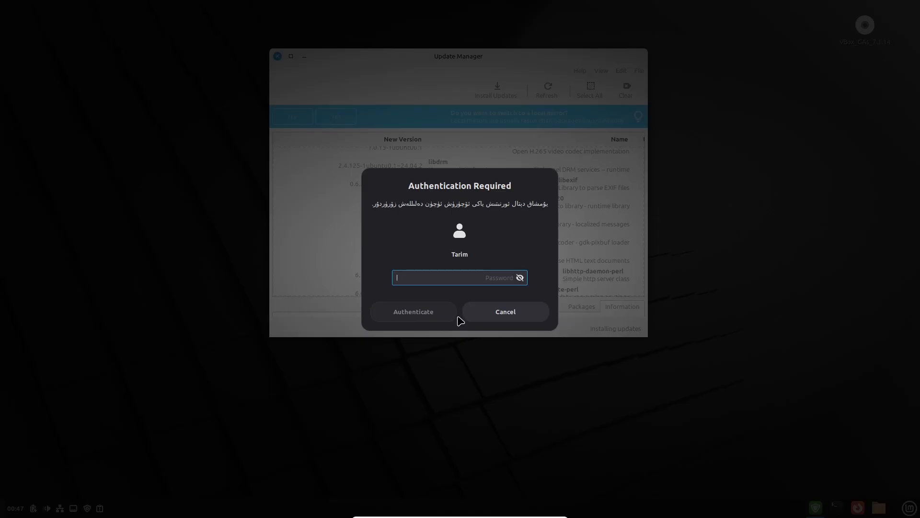
Authorize the update installation with the account password and reposition the progress window.
{"action": "type", "text": "*****"}
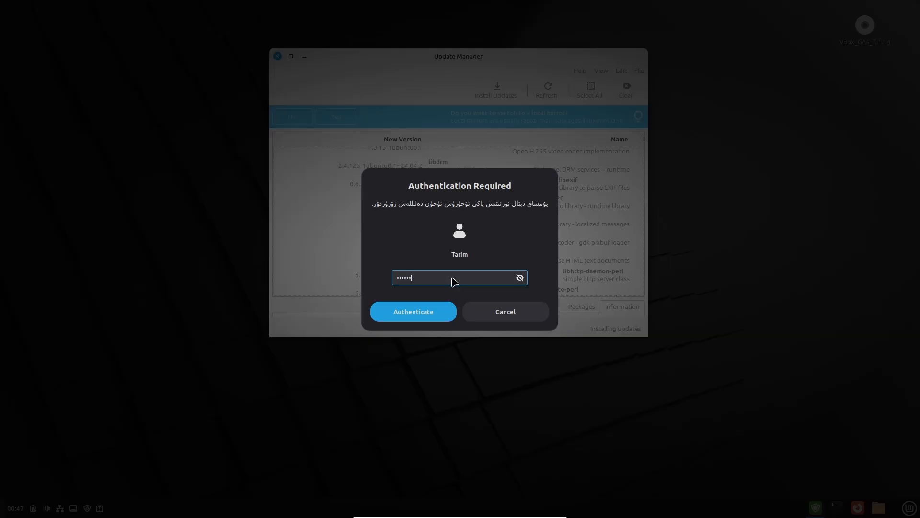
{"action": "key", "text": "Return"}
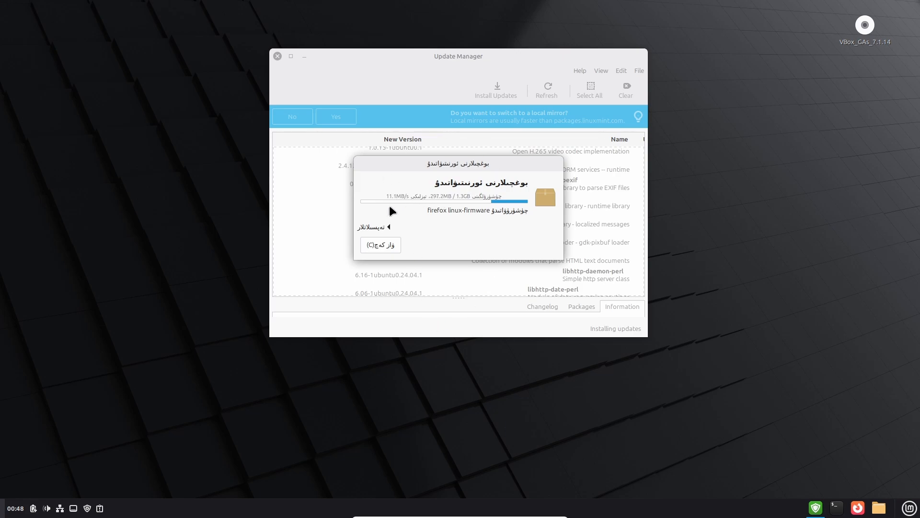
{"action": "mouse_move", "coordinate": [454, 169]}
{"action": "left_mouse_down"}
{"action": "mouse_move", "coordinate": [460, 154]}
{"action": "mouse_move", "coordinate": [463, 165]}
{"action": "left_mouse_up"}
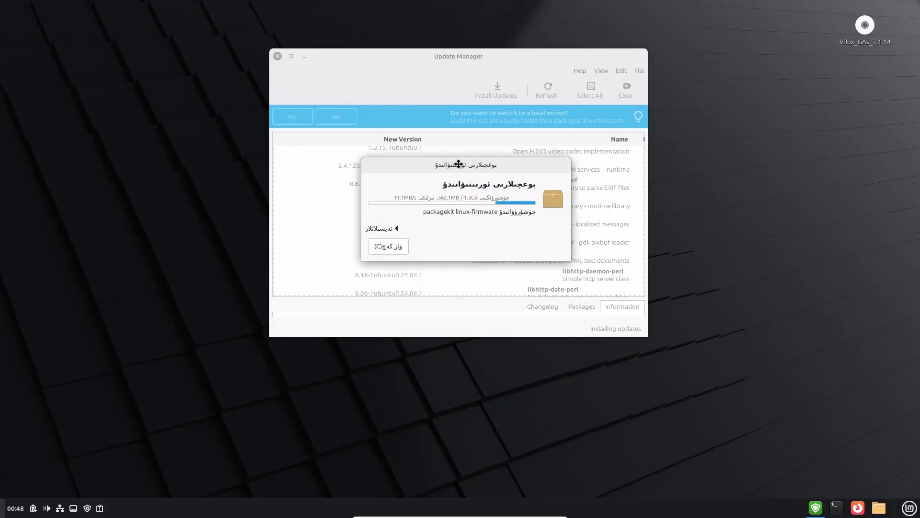
{"action": "left_click_drag", "start_coordinate": [457, 163], "coordinate": [521, 180]}
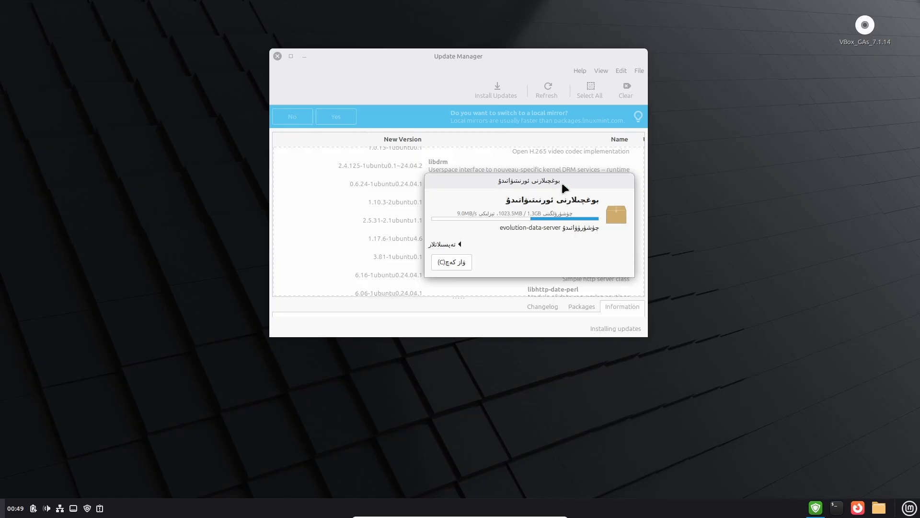
Collapse the installation's Details terminal output and centre the progress window while packages install.
{"action": "left_click", "coordinate": [459, 244]}
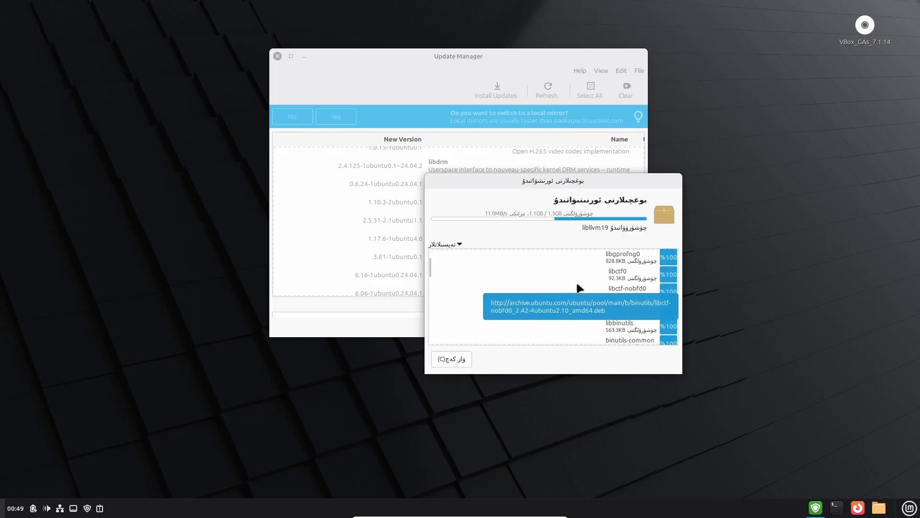
{"action": "left_click_drag", "start_coordinate": [430, 266], "coordinate": [438, 348]}
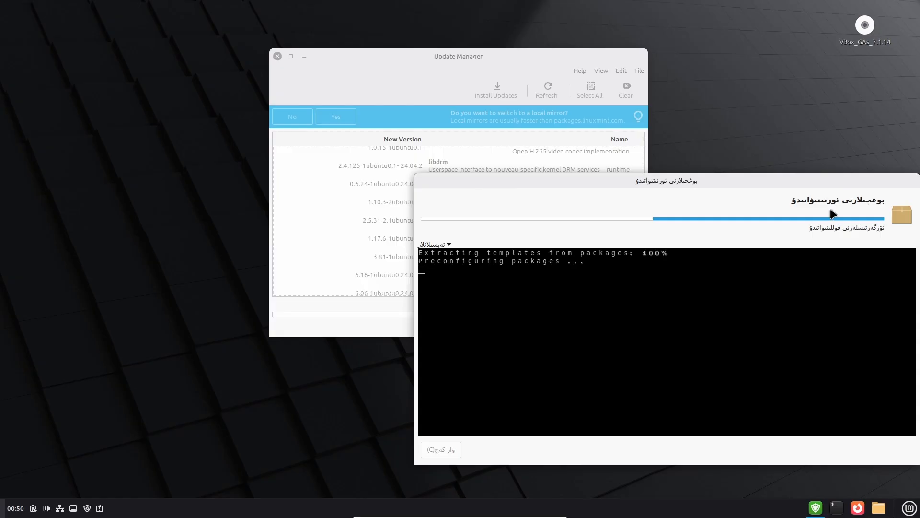
{"action": "left_click_drag", "start_coordinate": [741, 177], "coordinate": [606, 120]}
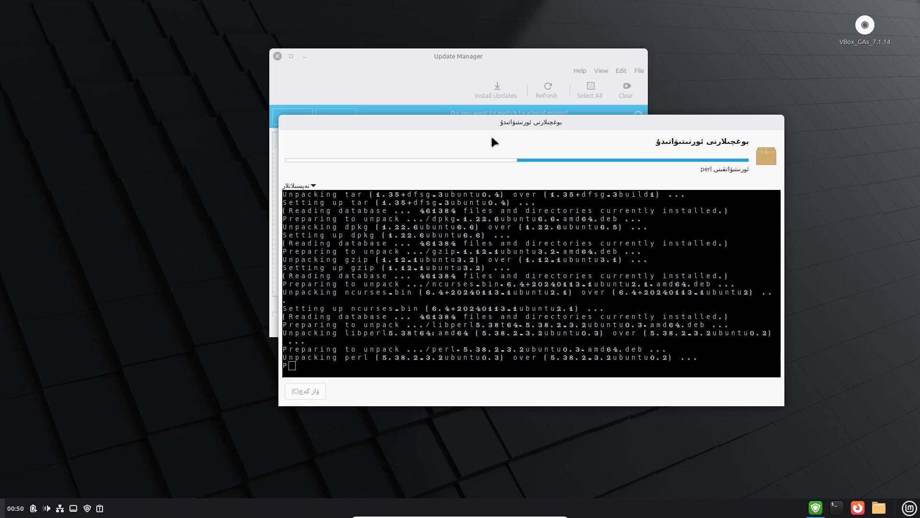
{"action": "left_click", "coordinate": [302, 186]}
{"action": "left_click_drag", "start_coordinate": [371, 119], "coordinate": [444, 158]}
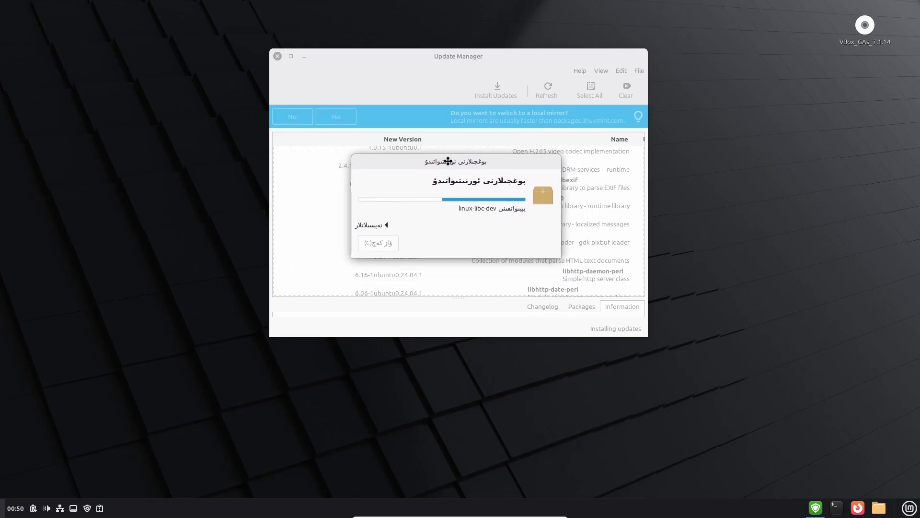
{"action": "left_click_drag", "start_coordinate": [446, 167], "coordinate": [322, 158]}
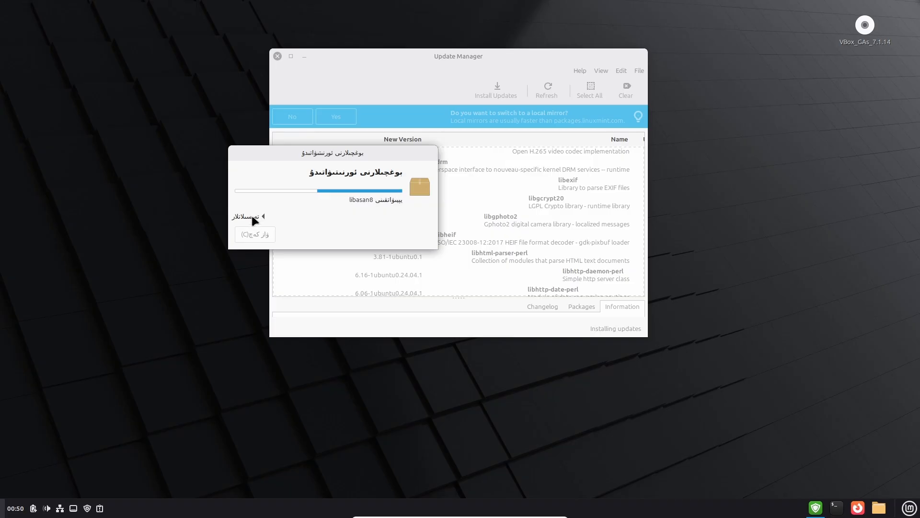
{"action": "left_click", "coordinate": [254, 216]}
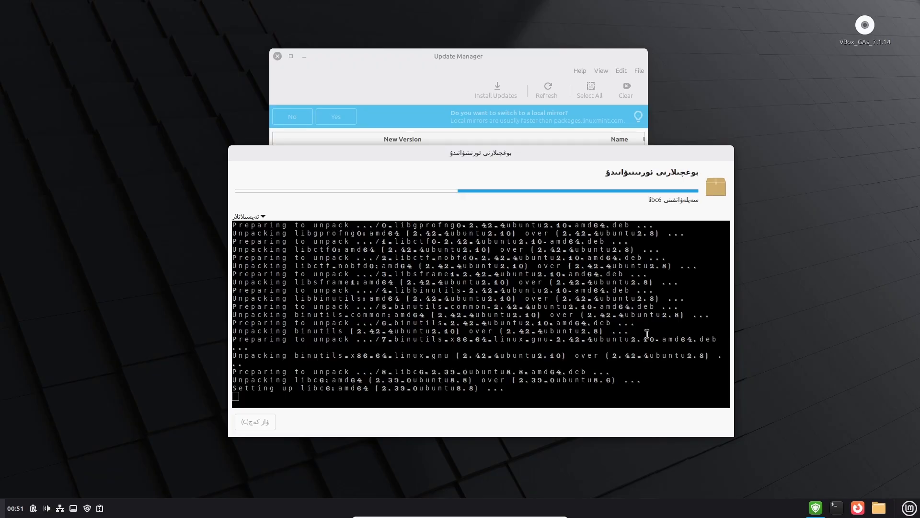
{"action": "left_click_drag", "start_coordinate": [544, 151], "coordinate": [562, 149]}
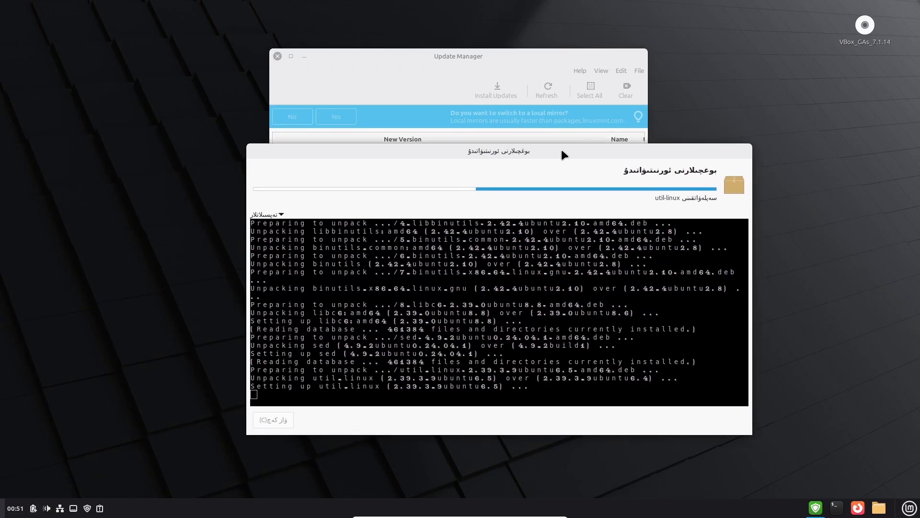
{"action": "left_click", "coordinate": [279, 214]}
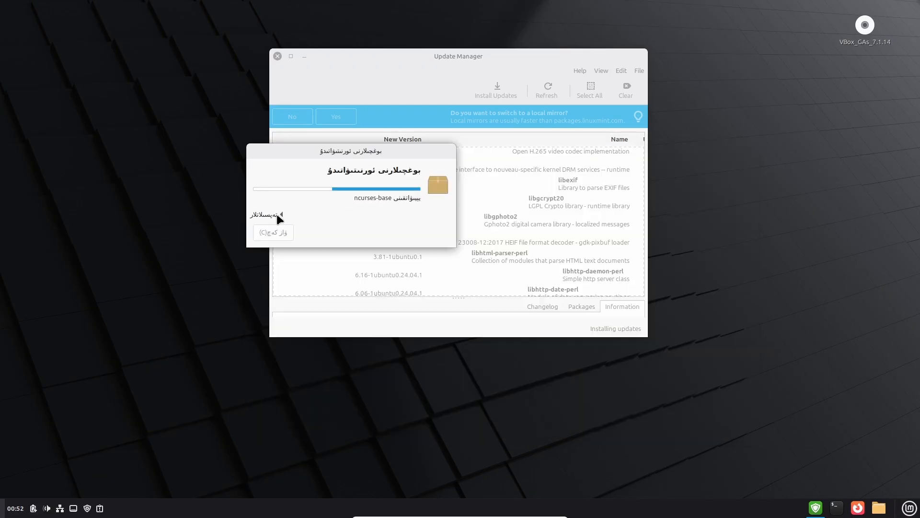
{"action": "left_click_drag", "start_coordinate": [350, 148], "coordinate": [511, 191]}
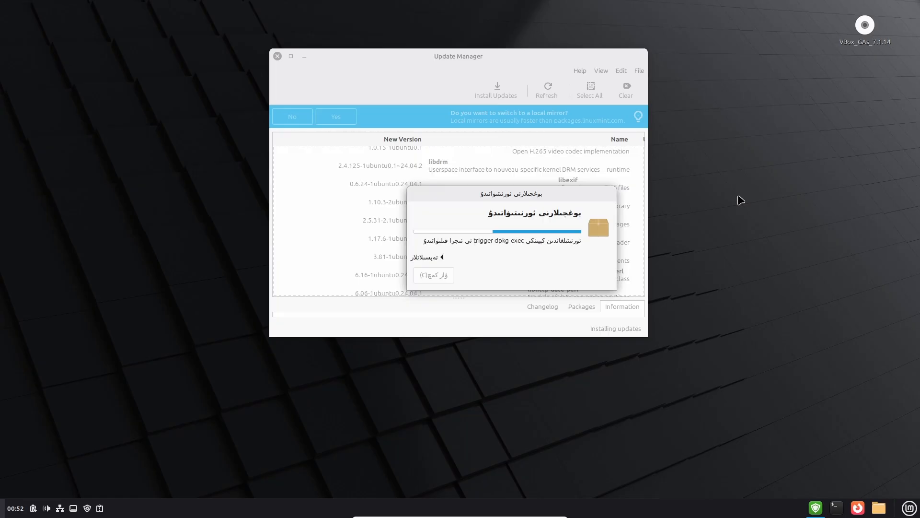
Launch Software Manager from the Mint menu's favourites sidebar.
{"action": "key", "text": "super"}
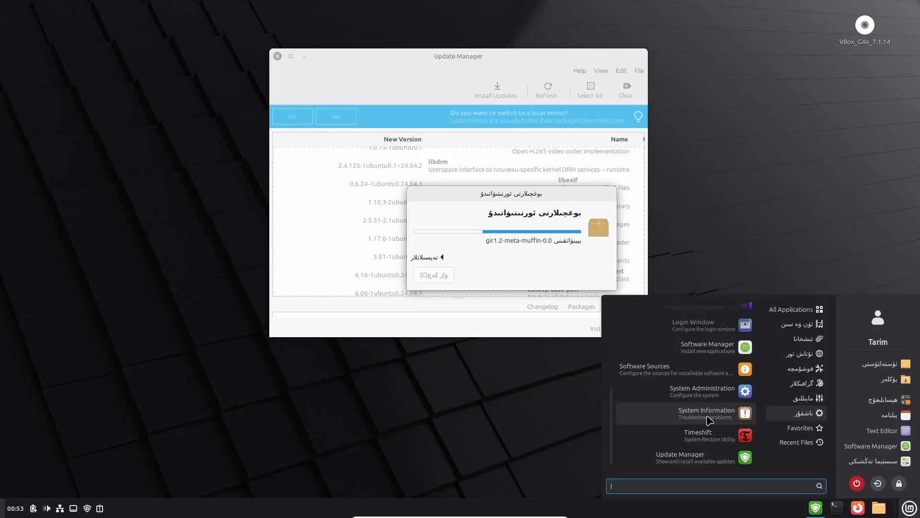
{"action": "mouse_move", "coordinate": [815, 442]}
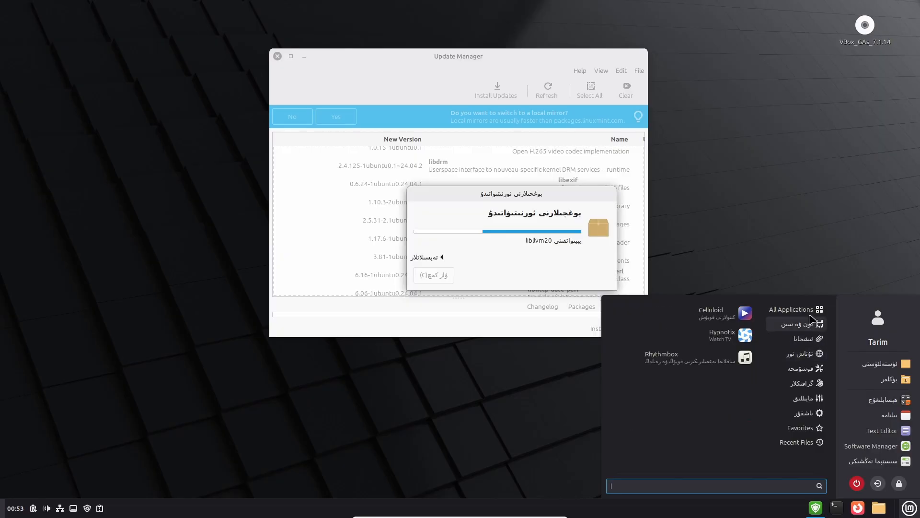
{"action": "mouse_move", "coordinate": [811, 314]}
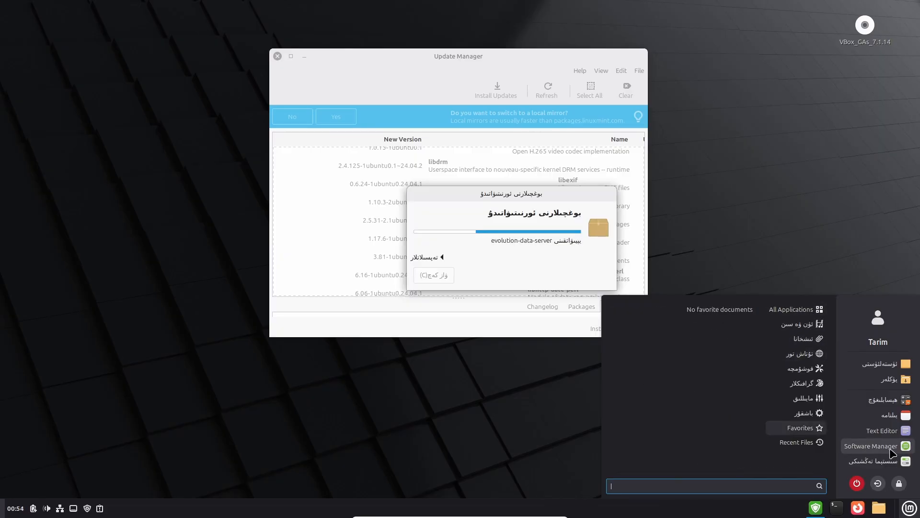
{"action": "left_click", "coordinate": [742, 240]}
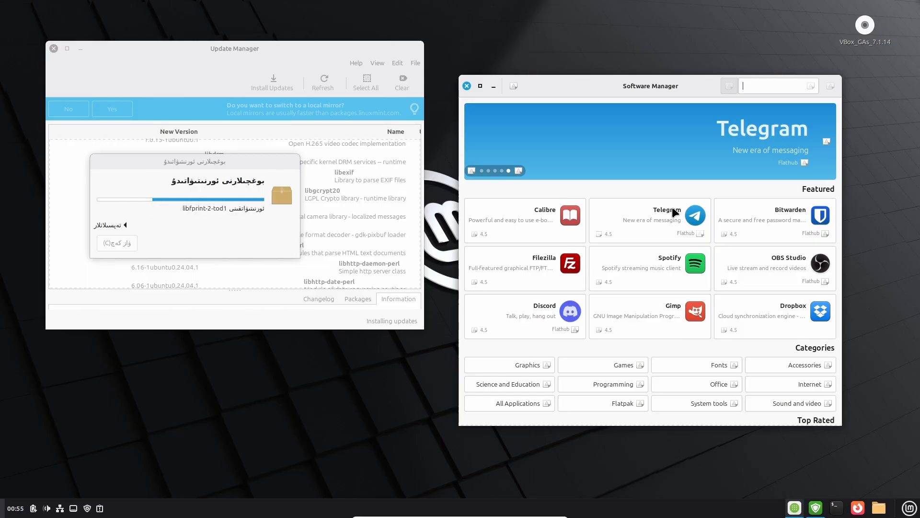
{"action": "left_click_drag", "start_coordinate": [686, 75], "coordinate": [688, 68]}
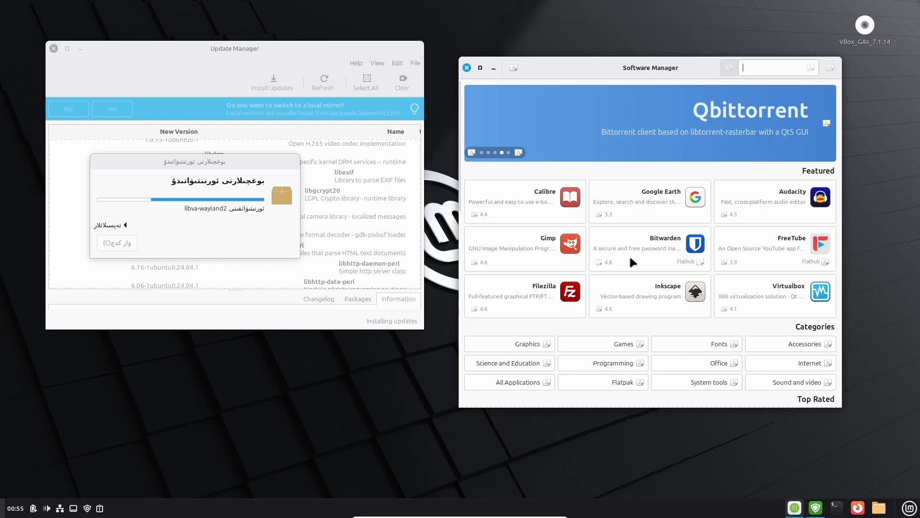
{"action": "scroll", "coordinate": [639, 240], "scroll_direction": "down", "scroll_amount": 5}
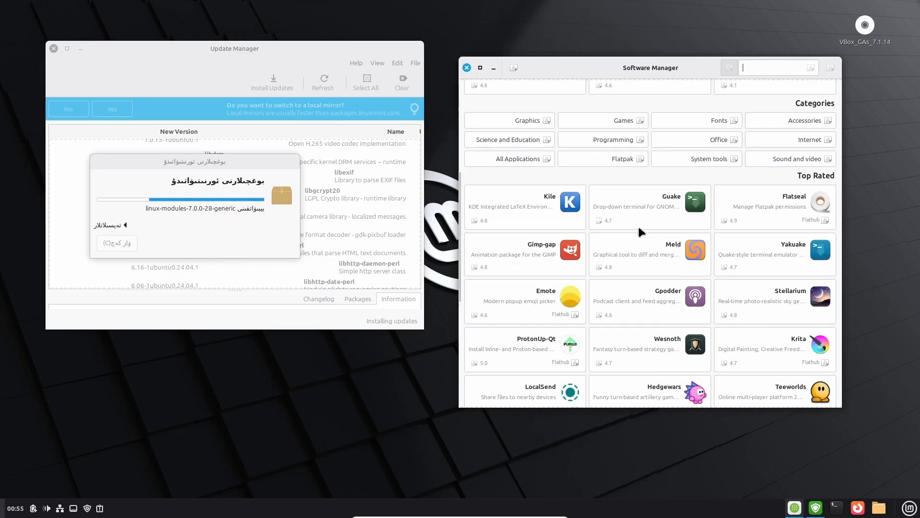
{"action": "scroll", "coordinate": [640, 231], "scroll_direction": "down", "scroll_amount": 5}
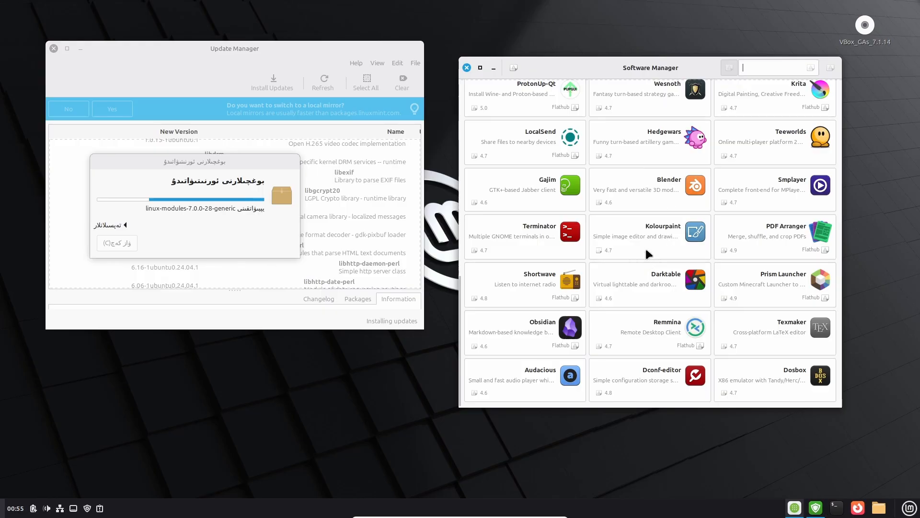
{"action": "scroll", "coordinate": [645, 248], "scroll_direction": "up", "scroll_amount": 10}
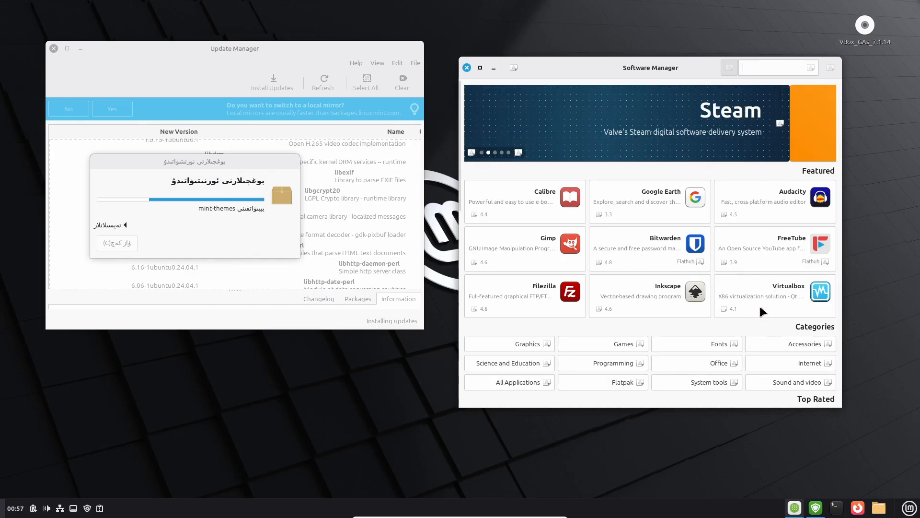
Scroll down through the Top Rated apps in Software Manager.
{"action": "scroll", "coordinate": [760, 306], "scroll_direction": "down", "scroll_amount": 4}
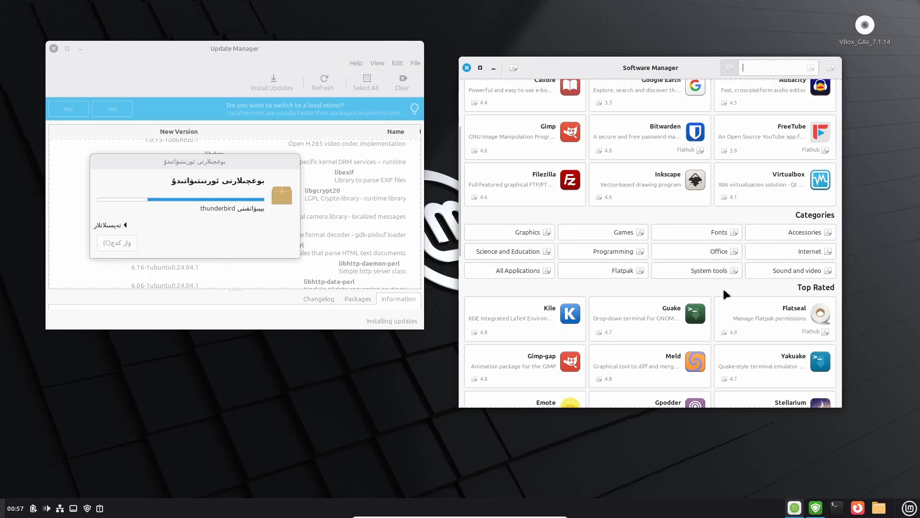
{"action": "scroll", "coordinate": [726, 290], "scroll_direction": "down", "scroll_amount": 3}
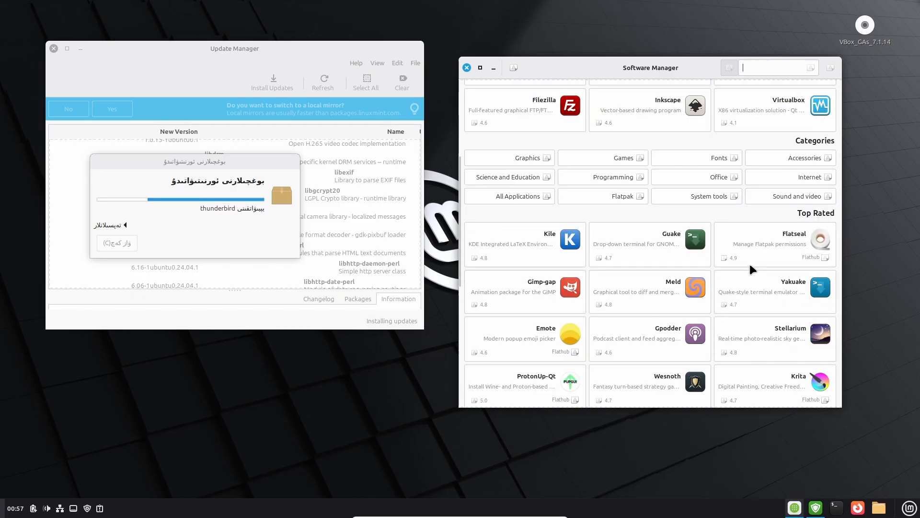
{"action": "scroll", "coordinate": [751, 267], "scroll_direction": "down", "scroll_amount": 3}
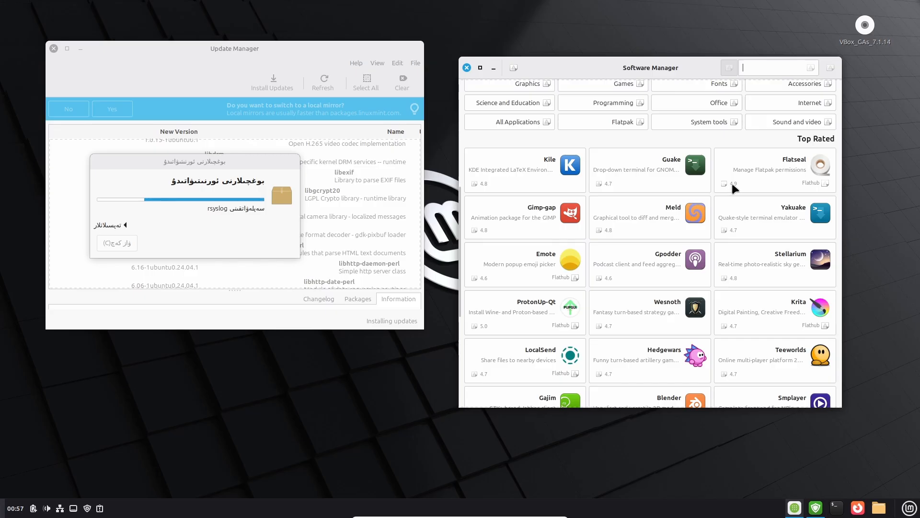
{"action": "scroll", "coordinate": [738, 240], "scroll_direction": "down", "scroll_amount": 3}
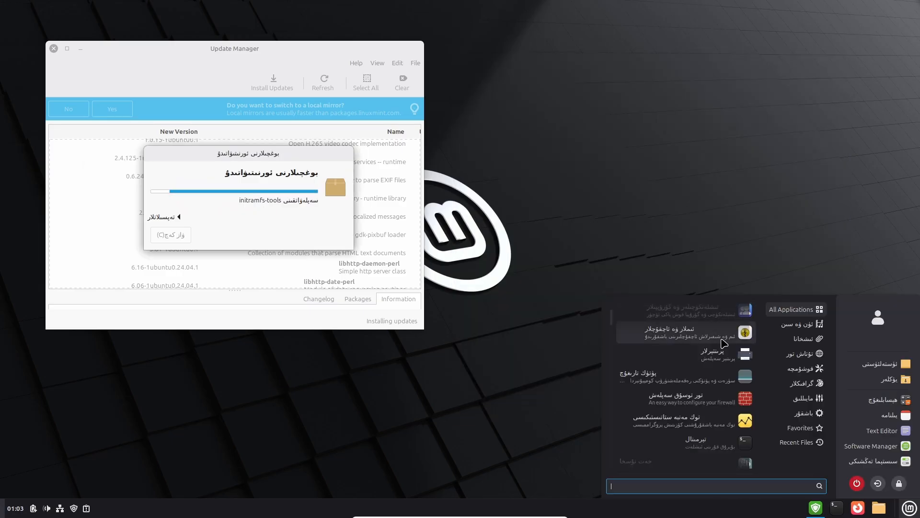
{"action": "scroll", "coordinate": [720, 349], "scroll_direction": "down", "scroll_amount": 2}
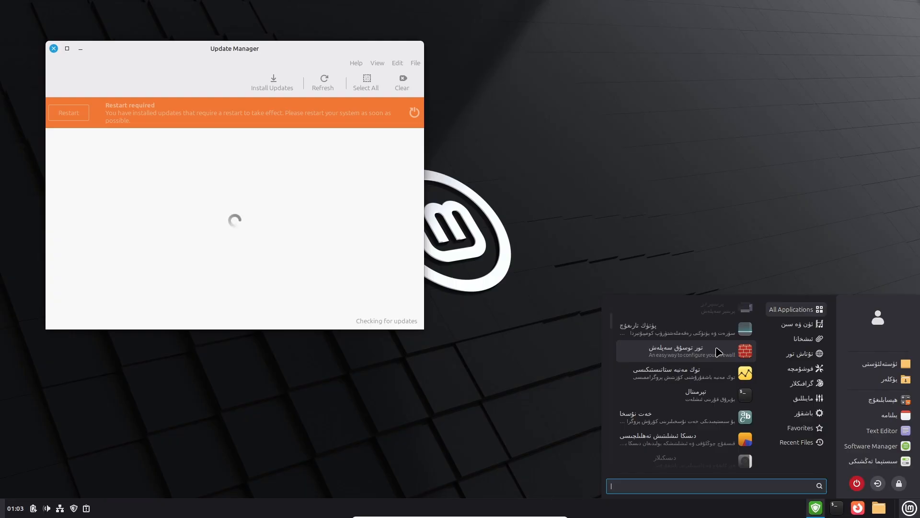
Dismiss the Mint menu, centre Update Manager, and refresh to confirm the system is up to date.
{"action": "scroll", "coordinate": [719, 352], "scroll_direction": "down", "scroll_amount": 5}
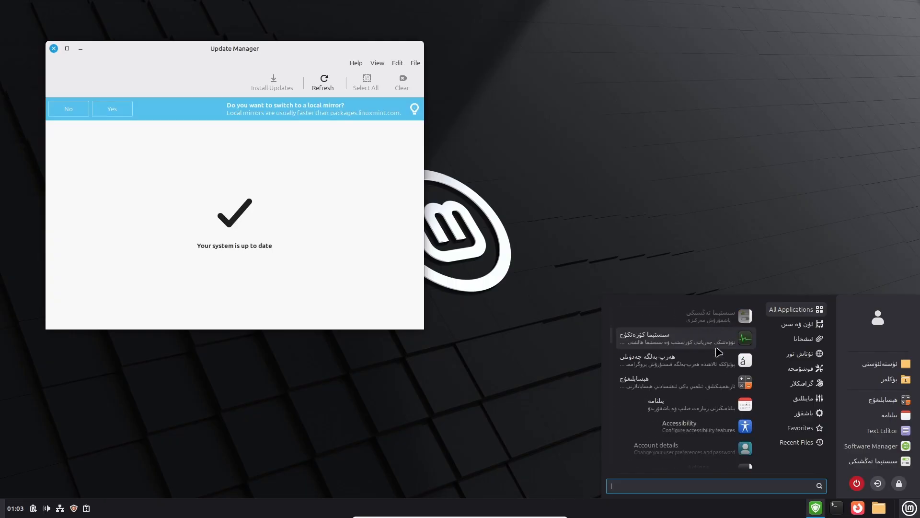
{"action": "left_click", "coordinate": [381, 159]}
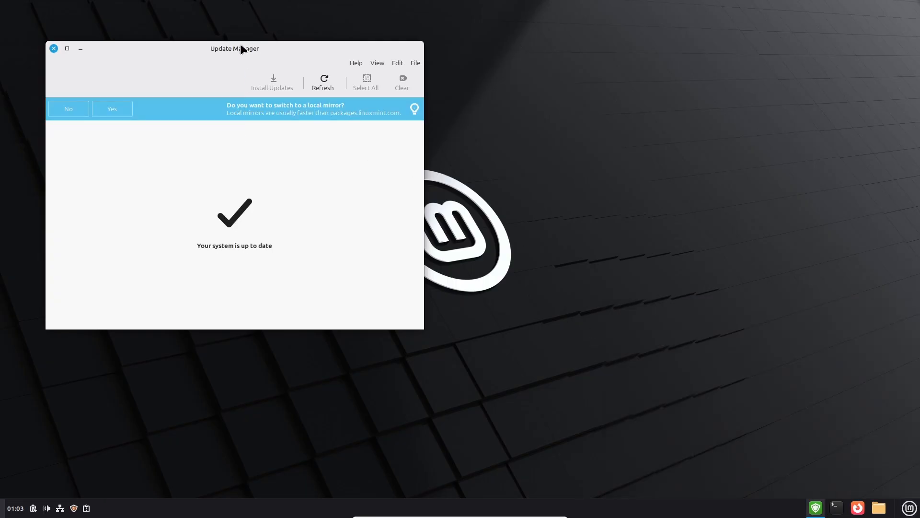
{"action": "left_click_drag", "start_coordinate": [241, 48], "coordinate": [550, 64]}
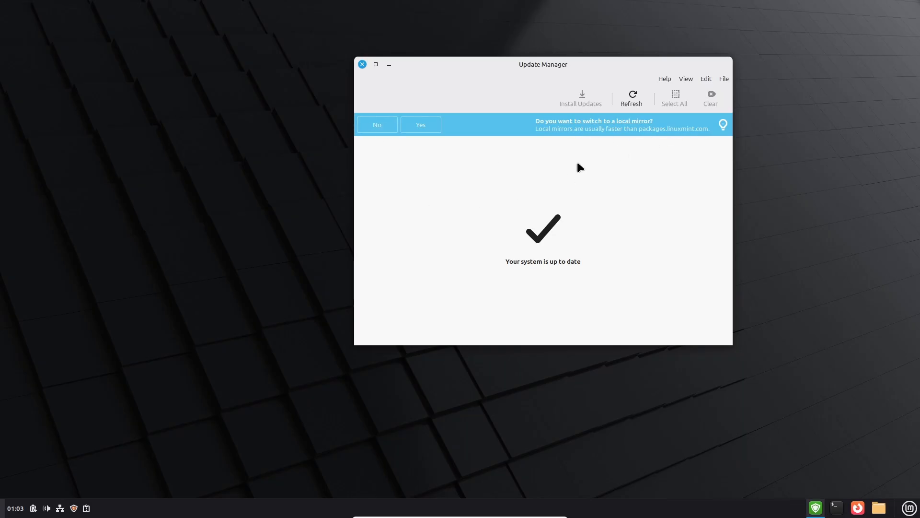
{"action": "left_click", "coordinate": [633, 98]}
Check the mintUpdate 7.1.4 About dialog, close it, then close Update Manager.
{"action": "left_click", "coordinate": [721, 80]}
{"action": "mouse_move", "coordinate": [703, 80]}
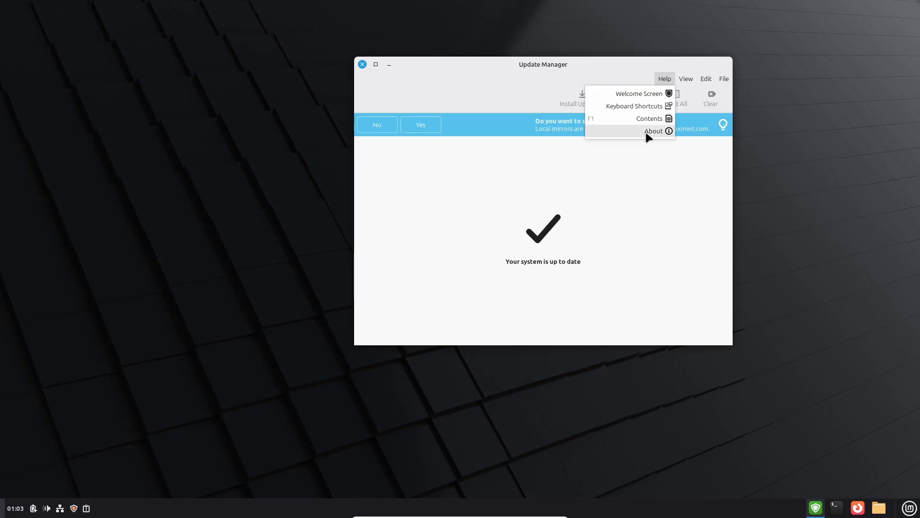
{"action": "left_click", "coordinate": [647, 132]}
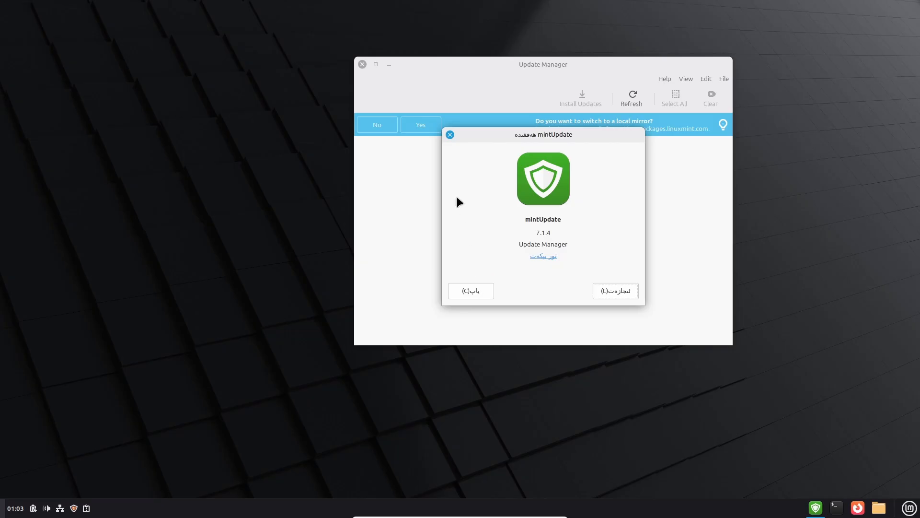
{"action": "left_click", "coordinate": [450, 135]}
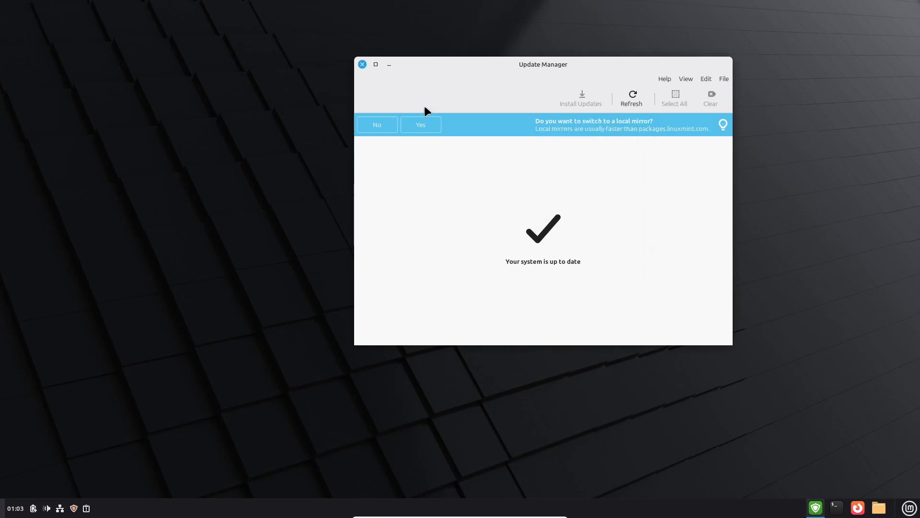
{"action": "left_click", "coordinate": [362, 64]}
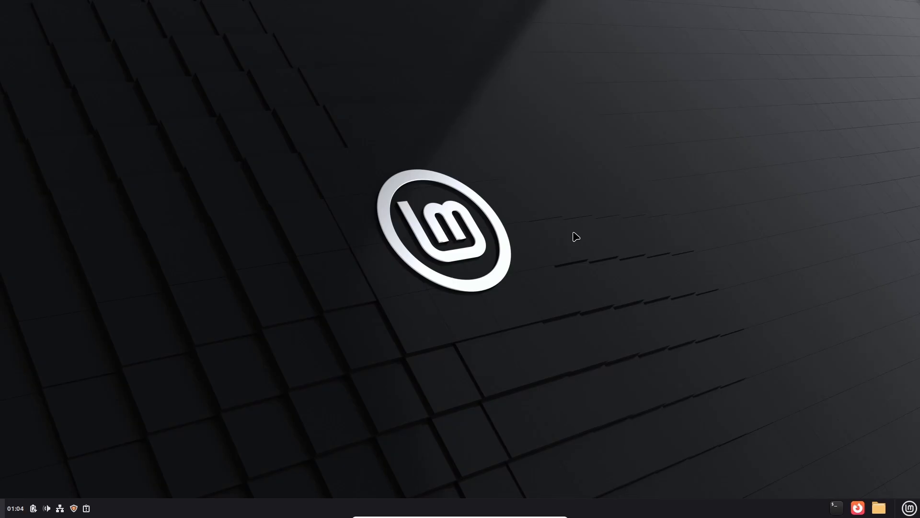
Open the Mint menu's Preferences category and scroll down to Font Selection, Gestures and Hot Corners.
{"action": "left_click", "coordinate": [910, 509]}
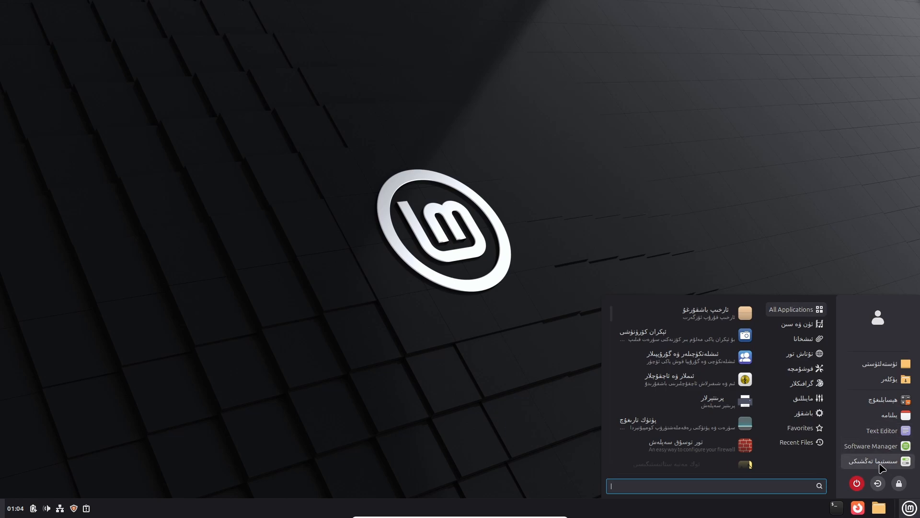
{"action": "mouse_move", "coordinate": [801, 398]}
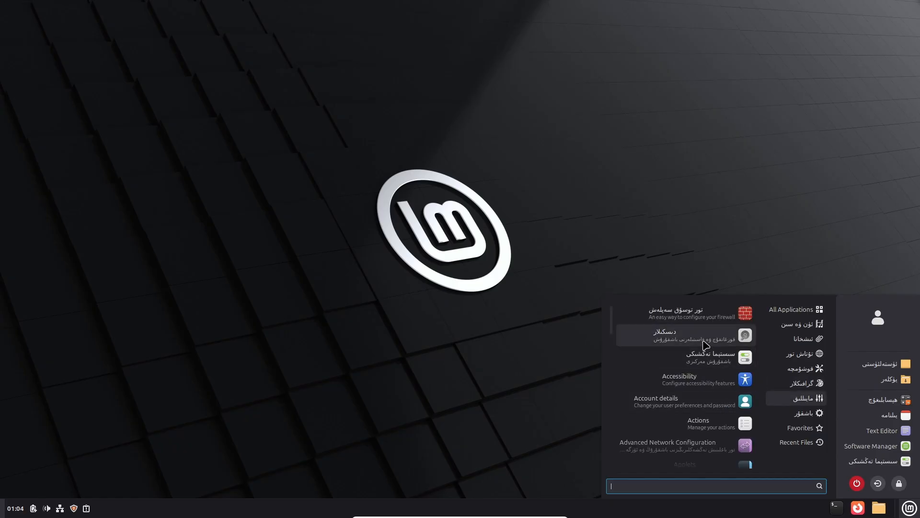
{"action": "scroll", "coordinate": [706, 345], "scroll_direction": "down", "scroll_amount": 5}
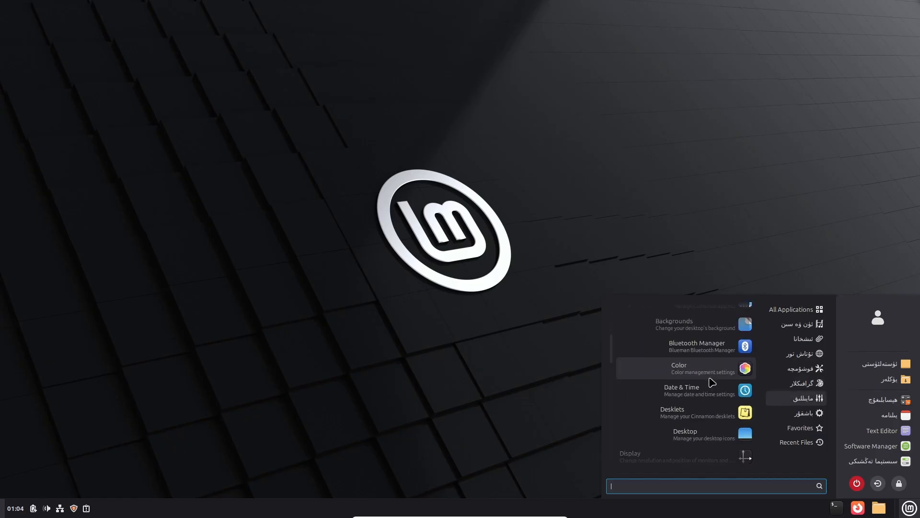
{"action": "scroll", "coordinate": [712, 382], "scroll_direction": "down", "scroll_amount": 3}
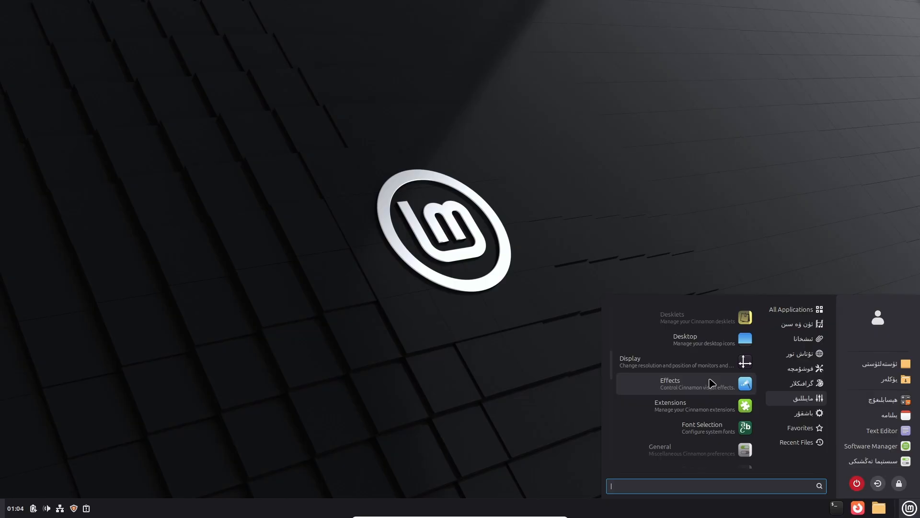
{"action": "scroll", "coordinate": [712, 383], "scroll_direction": "down", "scroll_amount": 3}
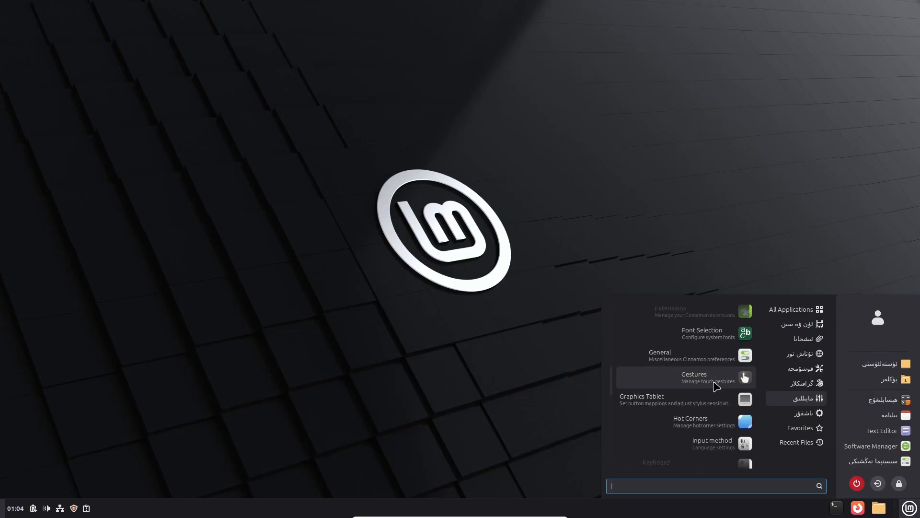